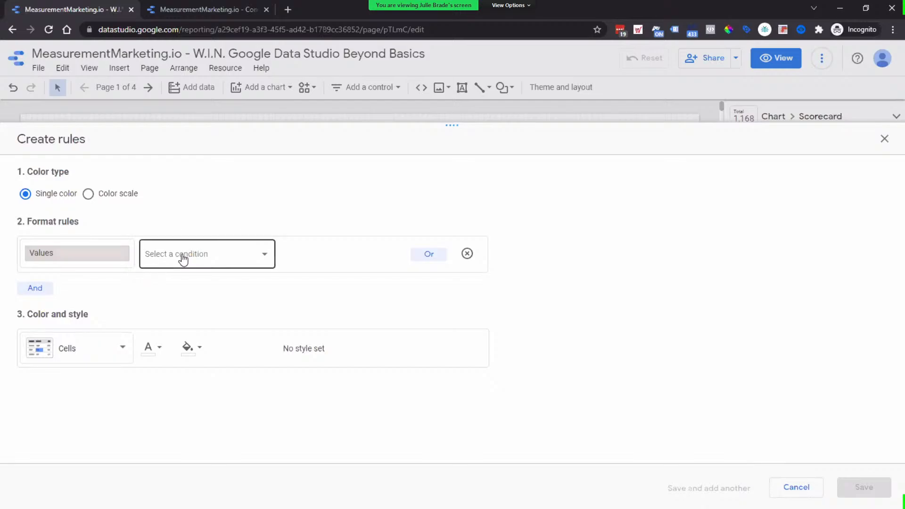
# Set the scorecard rule's first condition to values greater than or equal to 0.08.
pyautogui.click(207, 266)
pyautogui.click(242, 264)
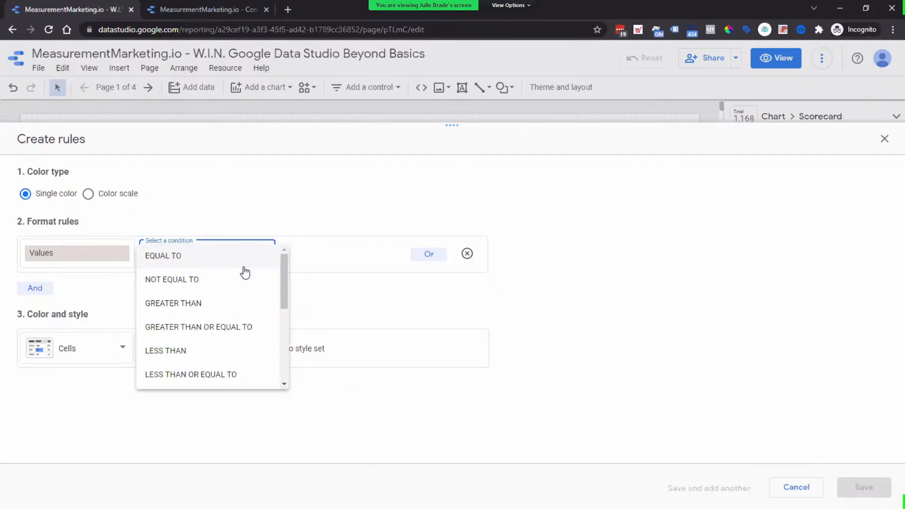
pyautogui.click(232, 328)
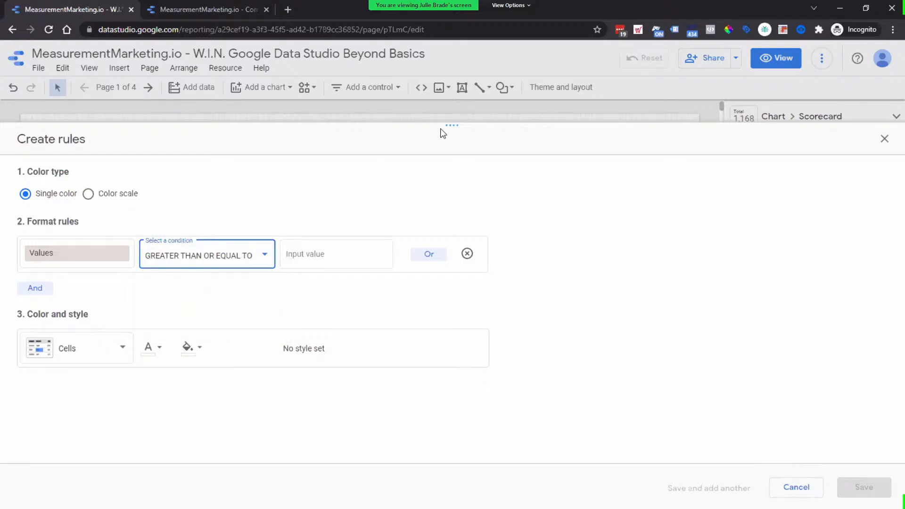
pyautogui.moveTo(445, 126)
pyautogui.mouseDown()
pyautogui.moveTo(430, 379)
pyautogui.moveTo(466, 162)
pyautogui.moveTo(450, 121)
pyautogui.mouseUp()
pyautogui.click(326, 251)
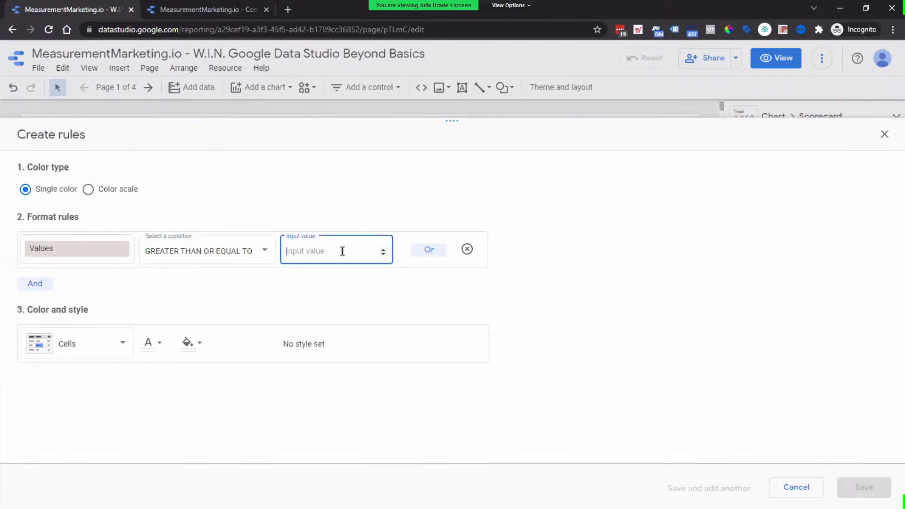
pyautogui.write('8')
pyautogui.press('BackSpace')
pyautogui.write('.08')
# Add an AND condition to the rule for values less than or equal to .12.
pyautogui.click(27, 285)
pyautogui.click(230, 319)
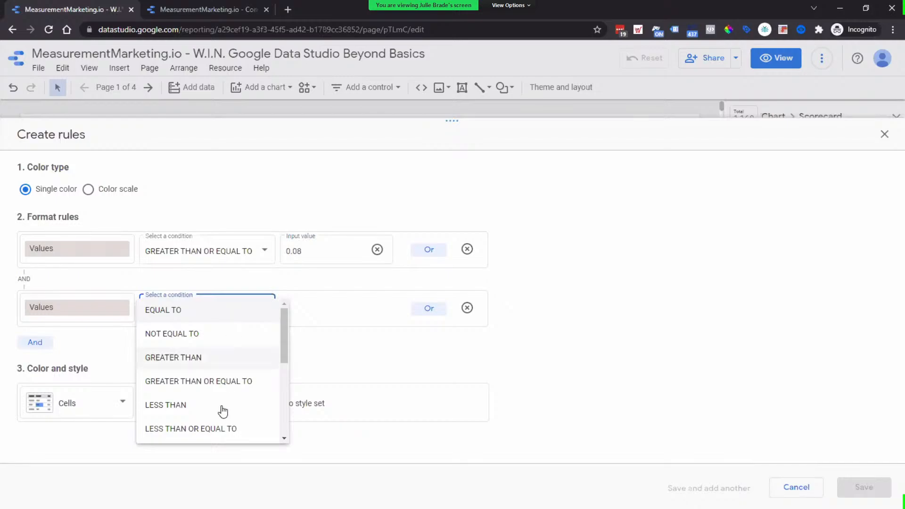
pyautogui.click(211, 428)
pyautogui.click(298, 310)
pyautogui.write('.12')
pyautogui.click(353, 341)
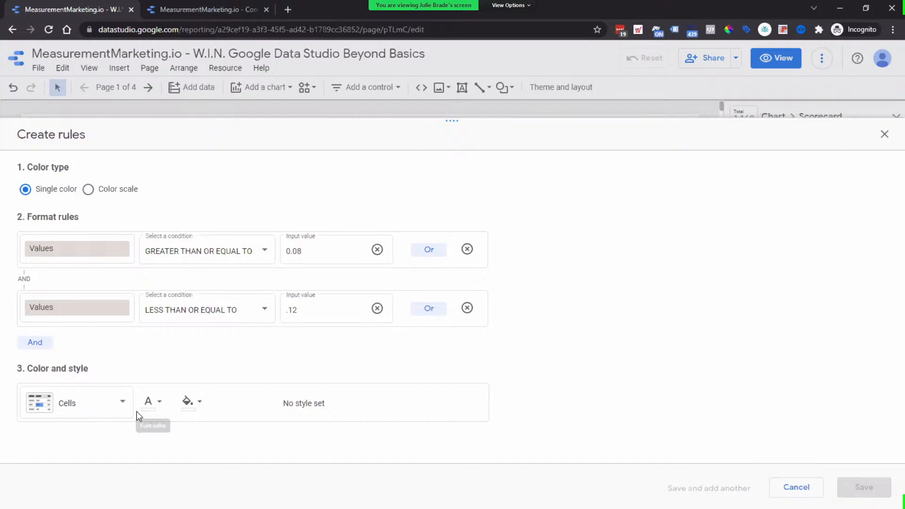
pyautogui.click(292, 303)
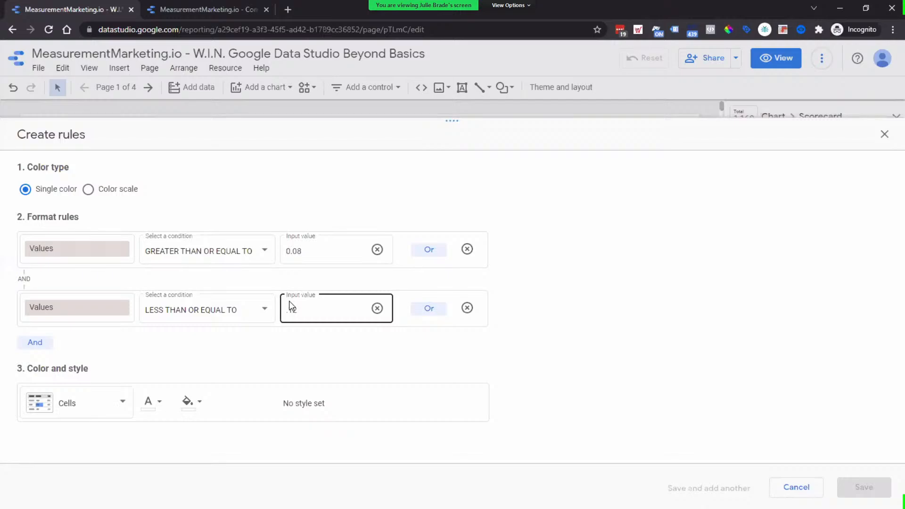
# Style the rule with the custom green background and white font, and save it.
pyautogui.click(188, 401)
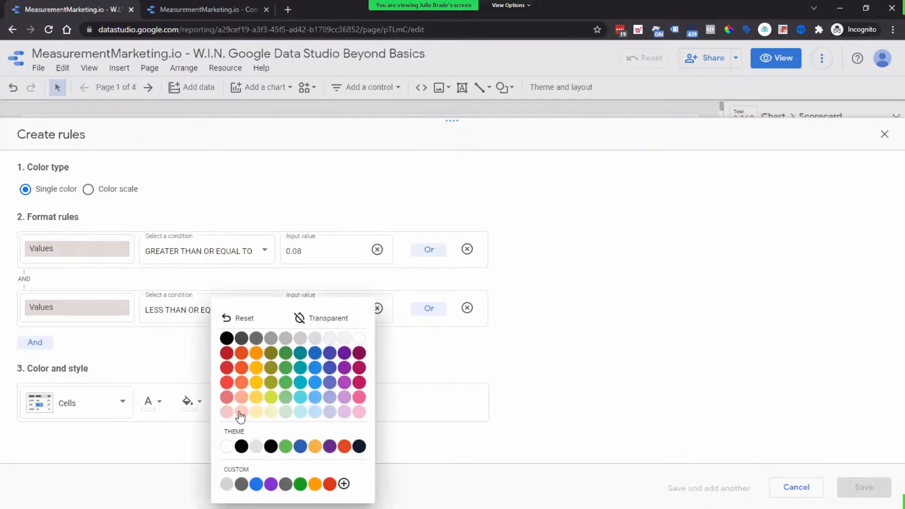
pyautogui.click(300, 484)
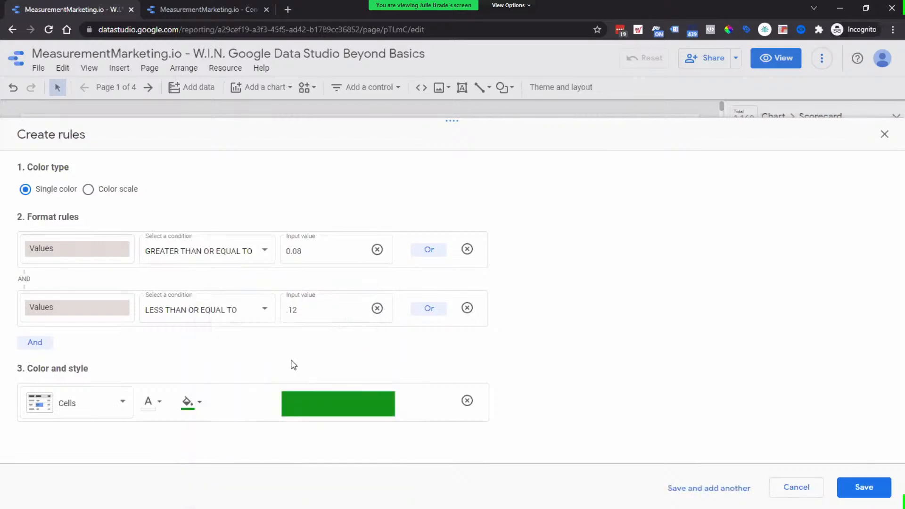
pyautogui.click(157, 408)
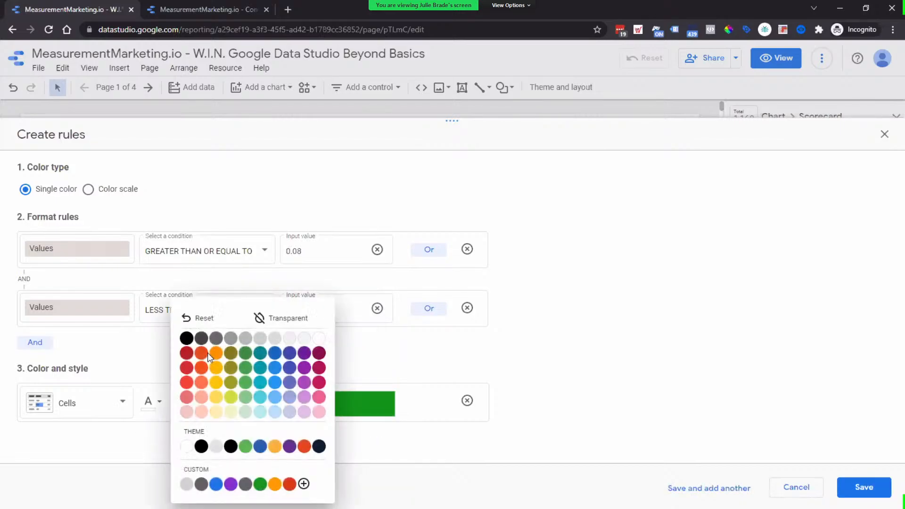
pyautogui.click(319, 340)
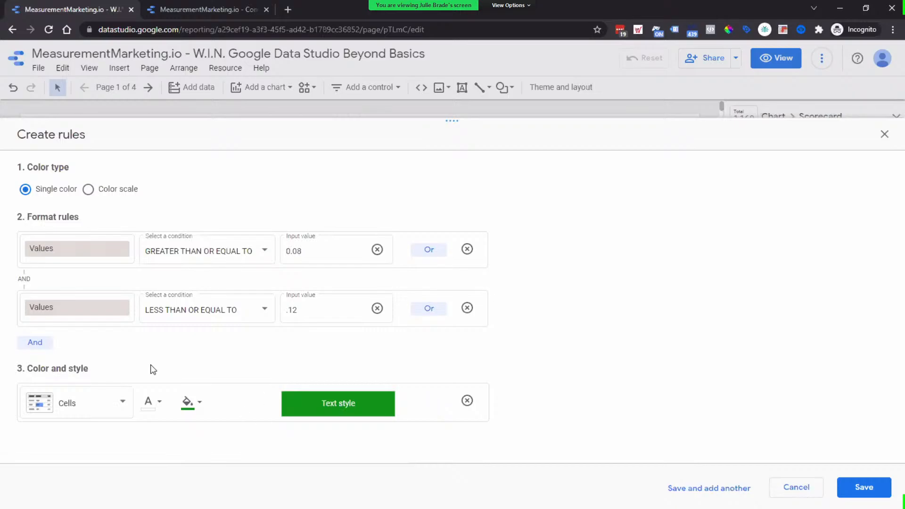
pyautogui.click(855, 489)
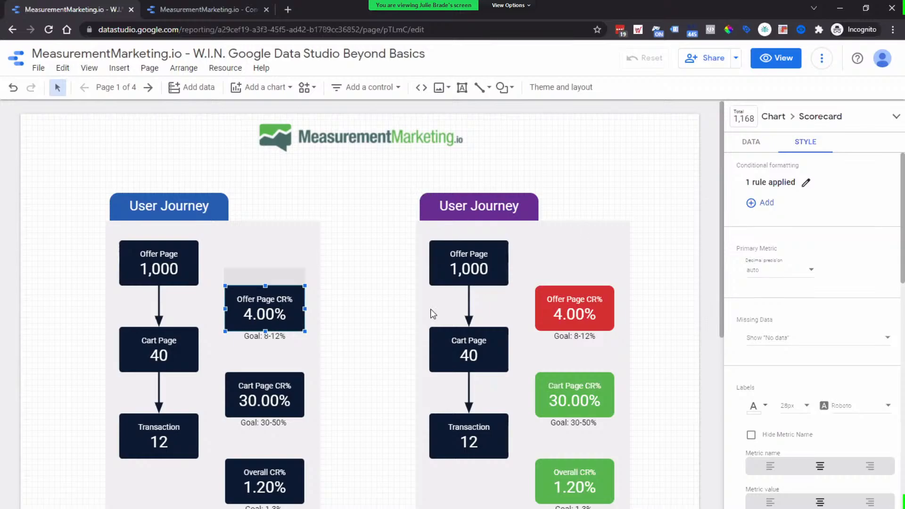
# Open the scorecard's conditional format rules, and look over the Cold Traffic benchmarks in the Conversion Rate Forecasts & Cheatsheet report.
pyautogui.click(808, 179)
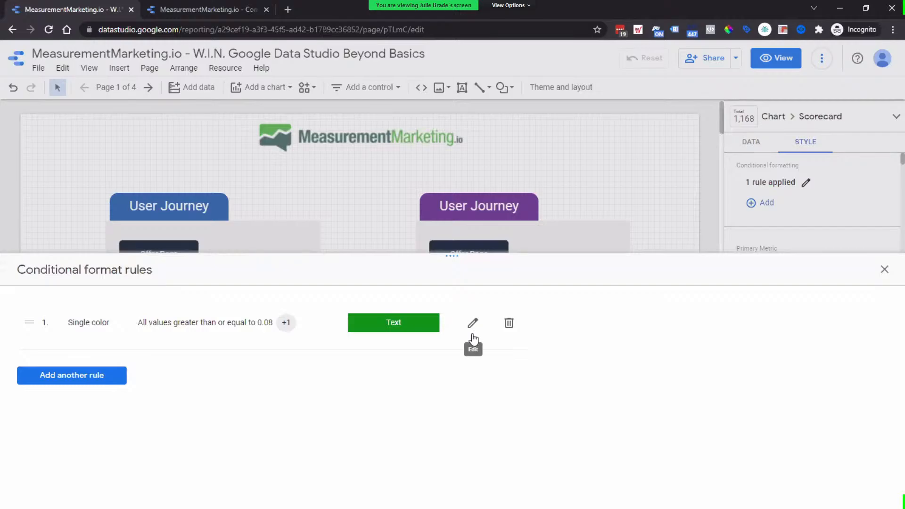
pyautogui.click(215, 8)
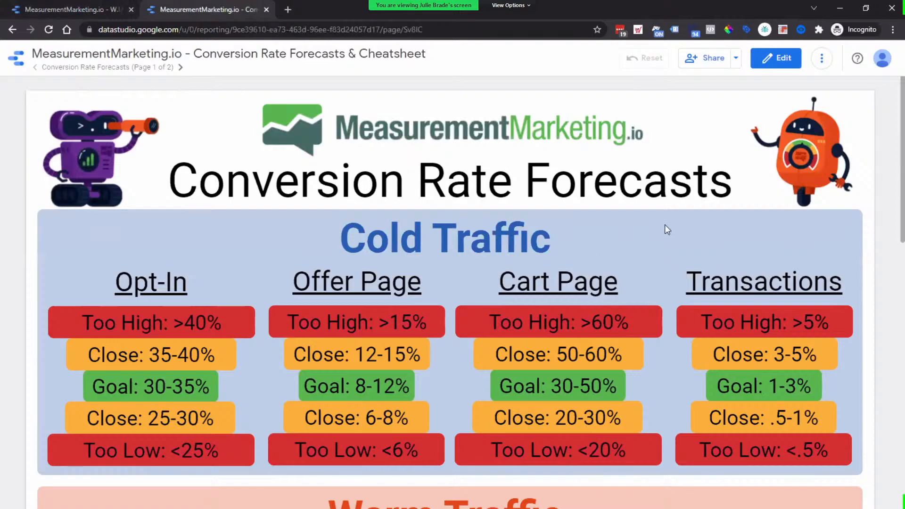
pyautogui.scroll(-2, 727, 232)
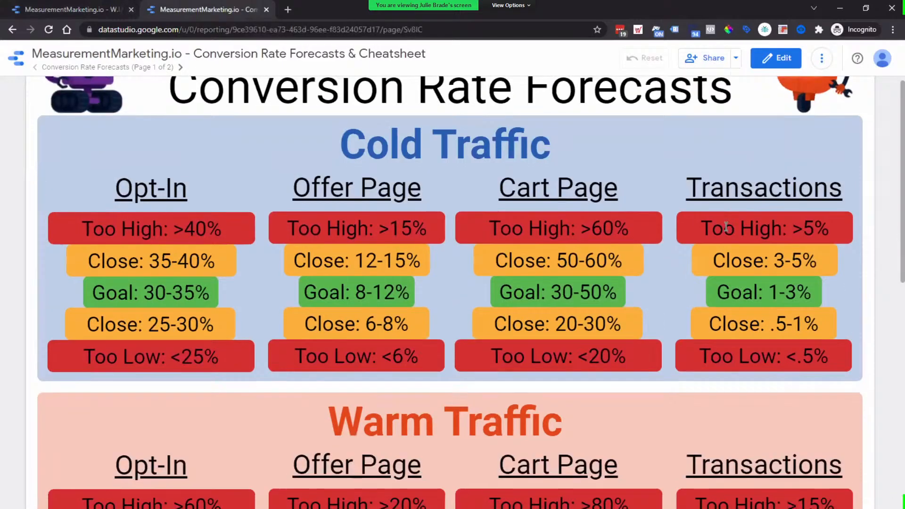
pyautogui.scroll(2, 726, 232)
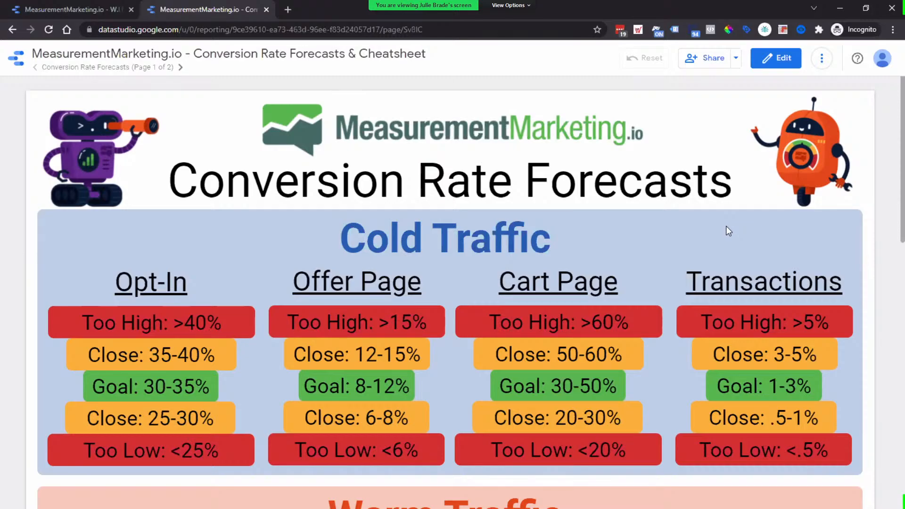
pyautogui.scroll(-2, 726, 231)
pyautogui.scroll(2, 211, 183)
pyautogui.scroll(-4, 418, 241)
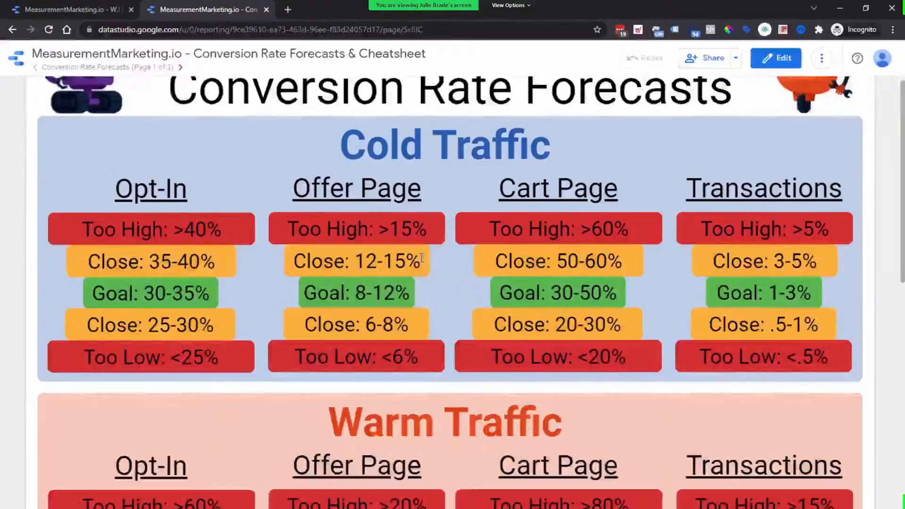
pyautogui.scroll(2, 513, 433)
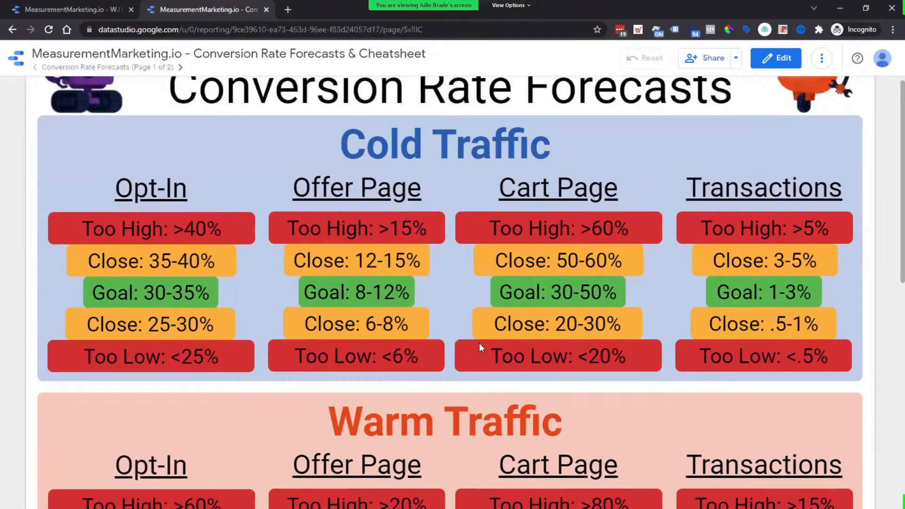
# Examine the goal range and both close ranges for the Offer Page under Cold Traffic.
pyautogui.moveTo(308, 293); pyautogui.dragTo(404, 291)
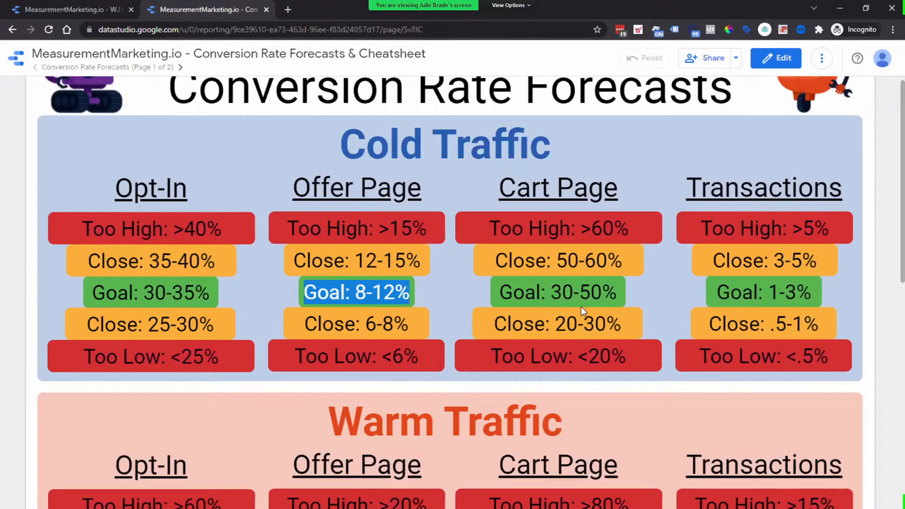
pyautogui.click(580, 320)
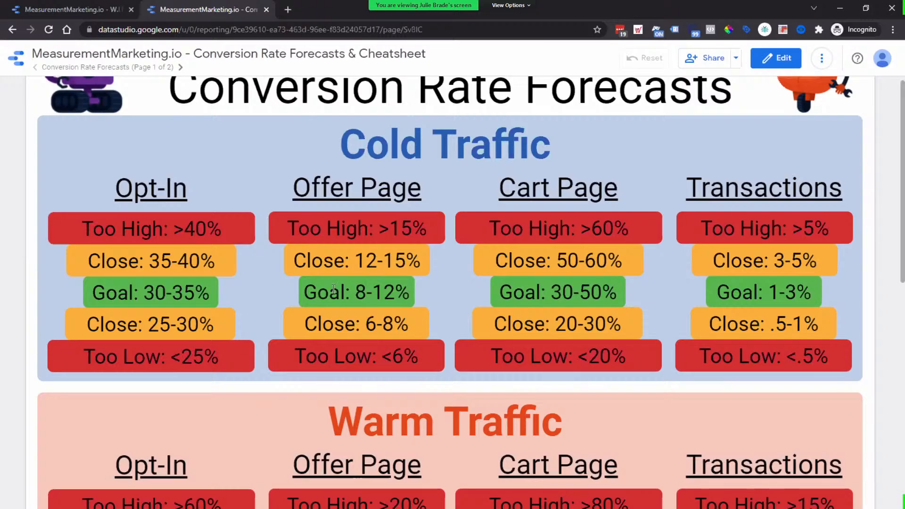
pyautogui.moveTo(304, 292); pyautogui.dragTo(411, 293)
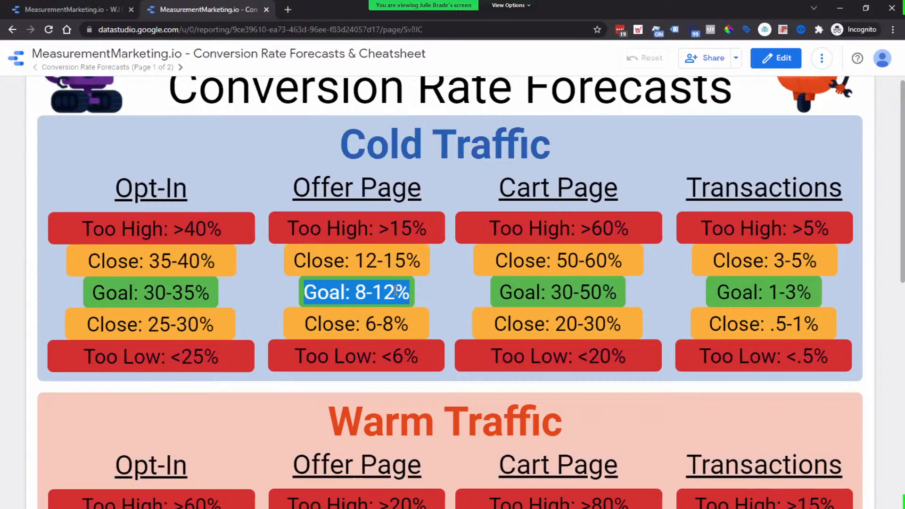
pyautogui.click(387, 290)
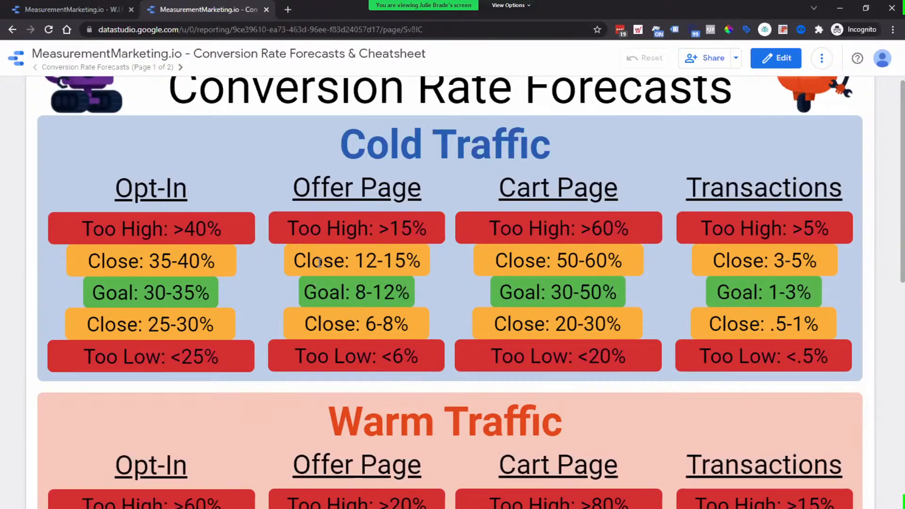
pyautogui.moveTo(297, 259); pyautogui.dragTo(417, 260)
pyautogui.moveTo(411, 325); pyautogui.dragTo(302, 320)
pyautogui.moveTo(293, 258); pyautogui.dragTo(385, 259)
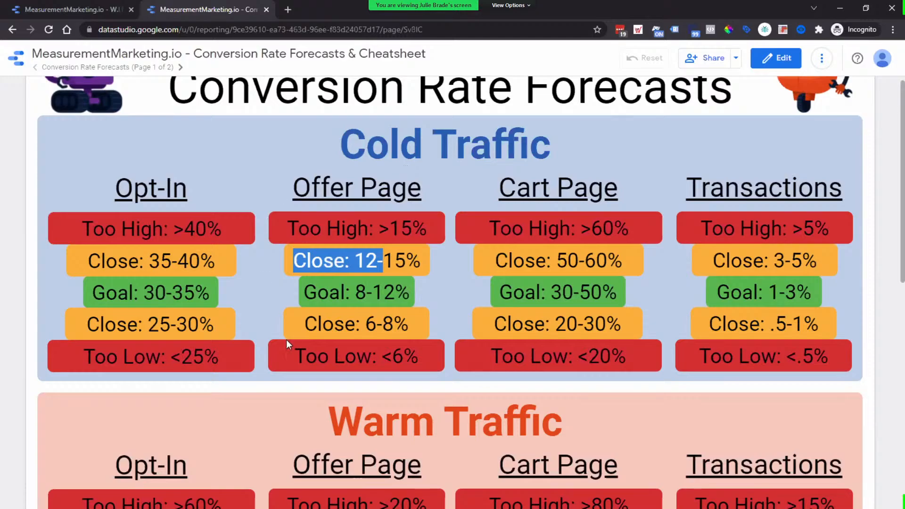
pyautogui.click(371, 260)
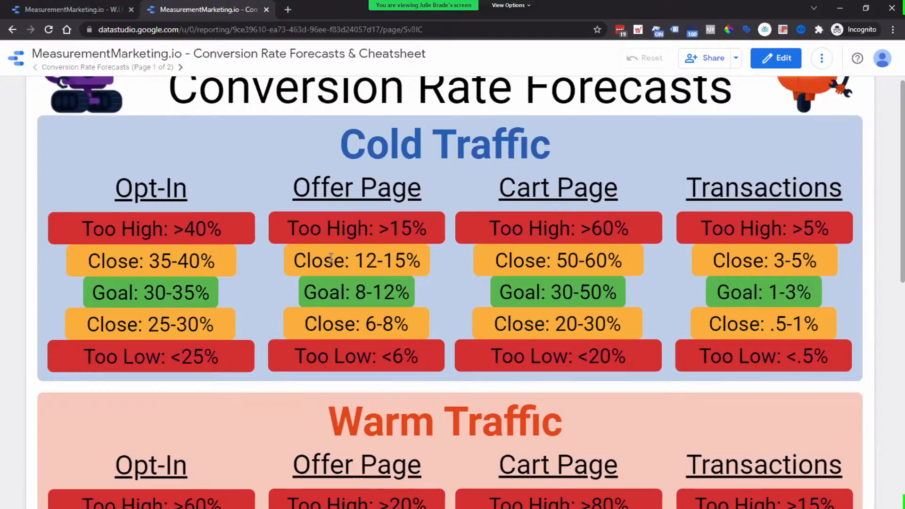
pyautogui.moveTo(362, 257); pyautogui.dragTo(406, 259)
pyautogui.moveTo(367, 323); pyautogui.dragTo(398, 323)
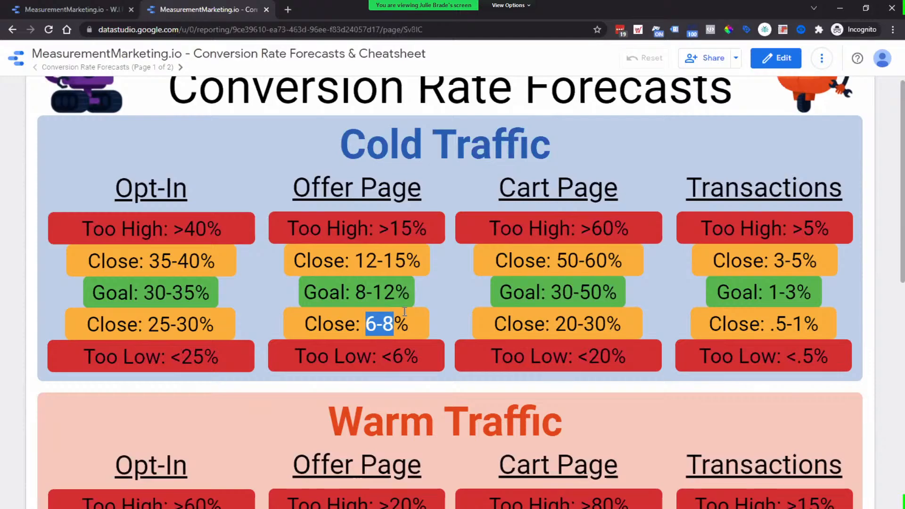
pyautogui.click(372, 279)
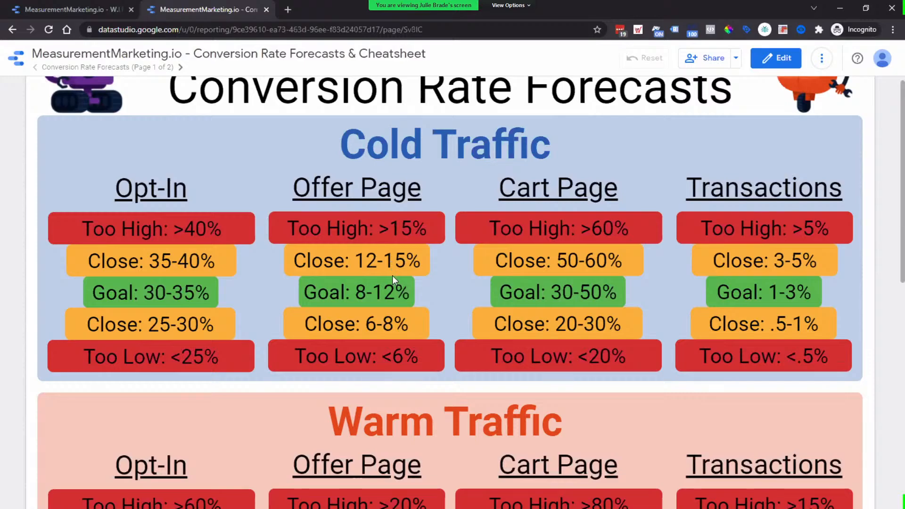
pyautogui.moveTo(356, 293); pyautogui.dragTo(391, 288)
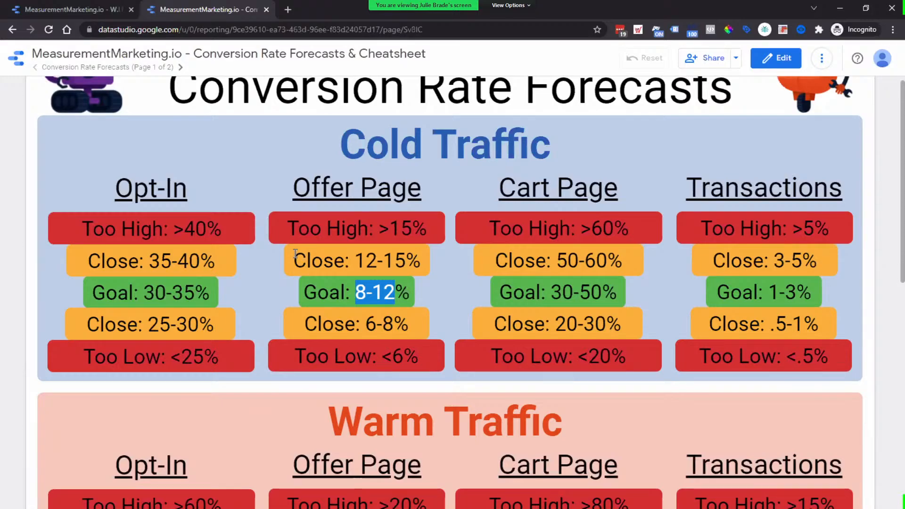
pyautogui.click(336, 262)
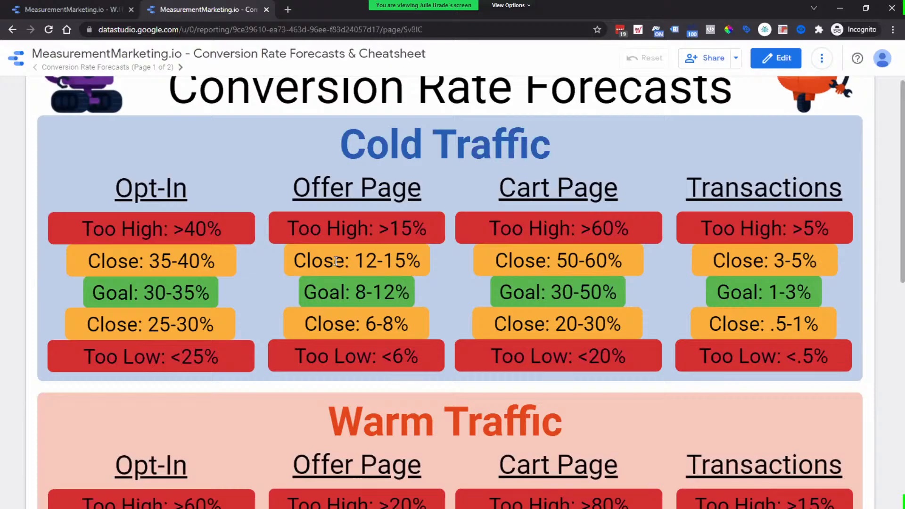
pyautogui.moveTo(355, 260); pyautogui.dragTo(409, 259)
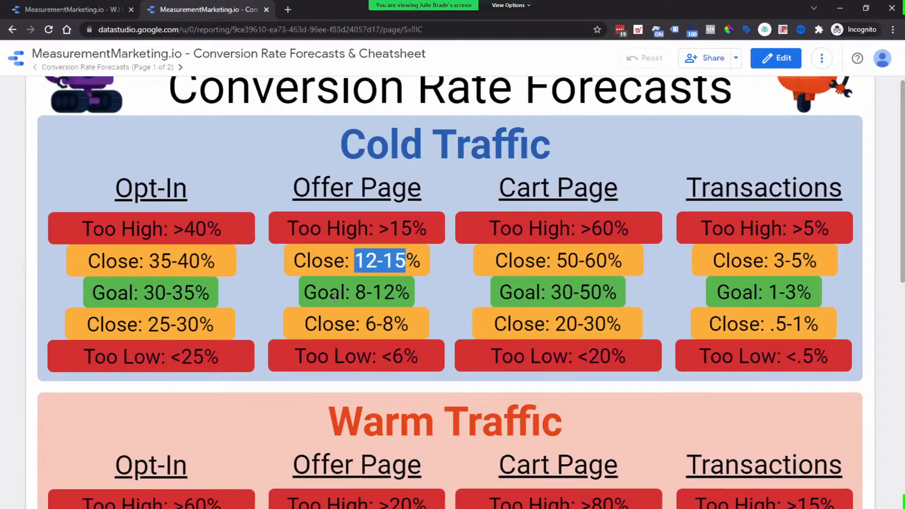
# Look over the Warm Traffic forecasts, and compare the Cold Traffic Offer Page's goal range with its upper close range.
pyautogui.scroll(-1, 382, 301)
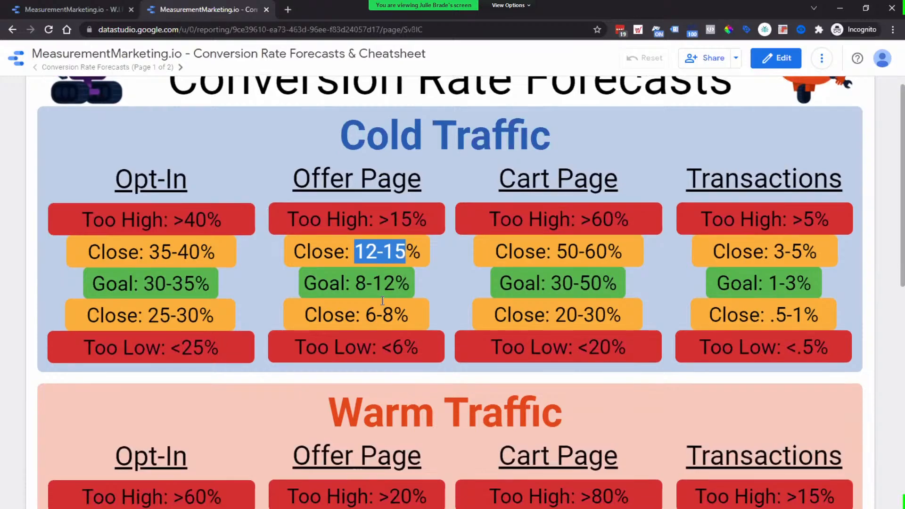
pyautogui.scroll(-4, 382, 301)
pyautogui.scroll(1, 388, 358)
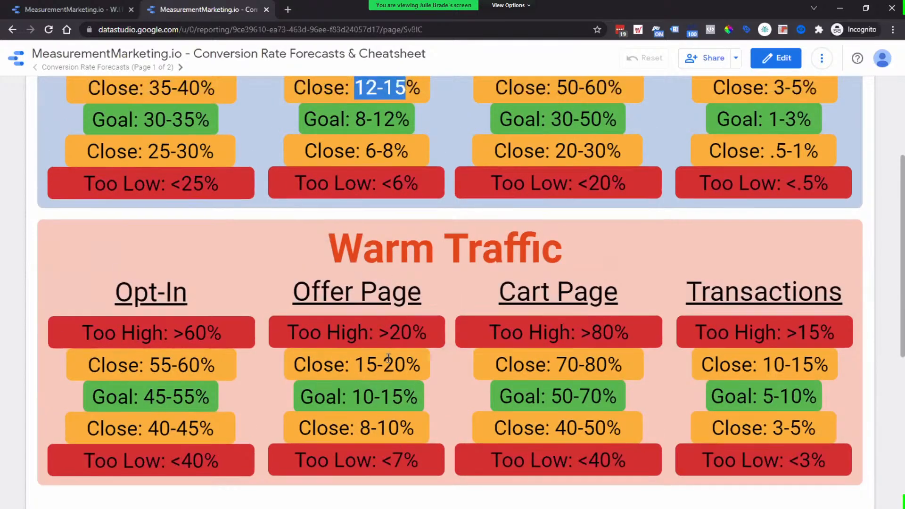
pyautogui.scroll(6, 389, 358)
pyautogui.click(398, 356)
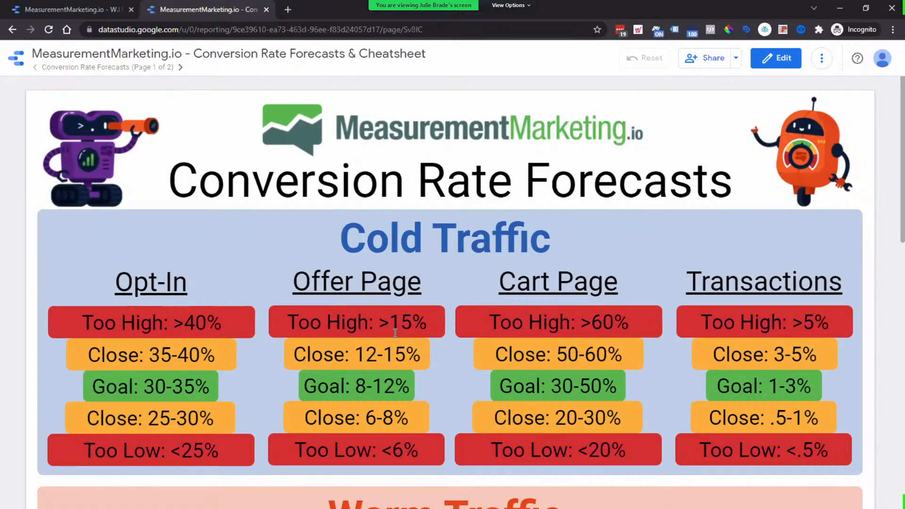
pyautogui.scroll(-2, 380, 347)
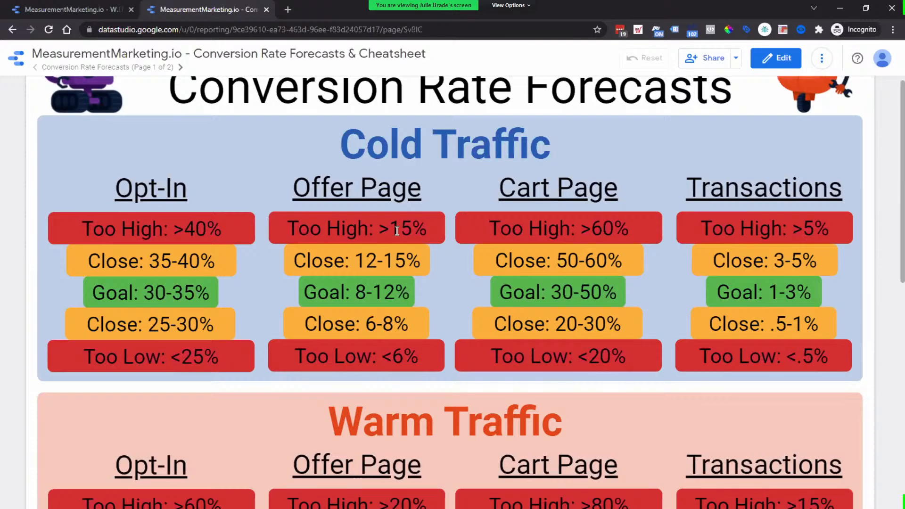
pyautogui.moveTo(397, 288); pyautogui.dragTo(326, 289)
pyautogui.click(337, 288)
pyautogui.moveTo(293, 262); pyautogui.dragTo(320, 263)
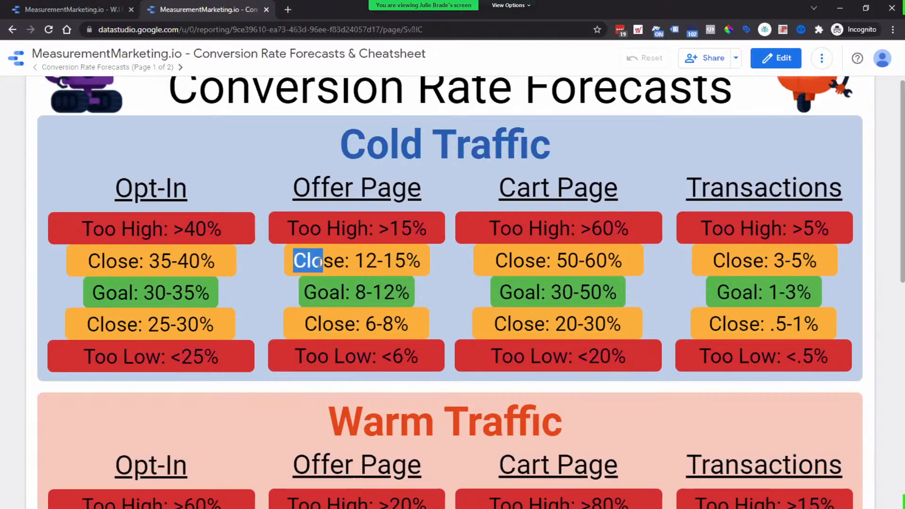
pyautogui.click(419, 263)
pyautogui.moveTo(397, 291); pyautogui.dragTo(314, 294)
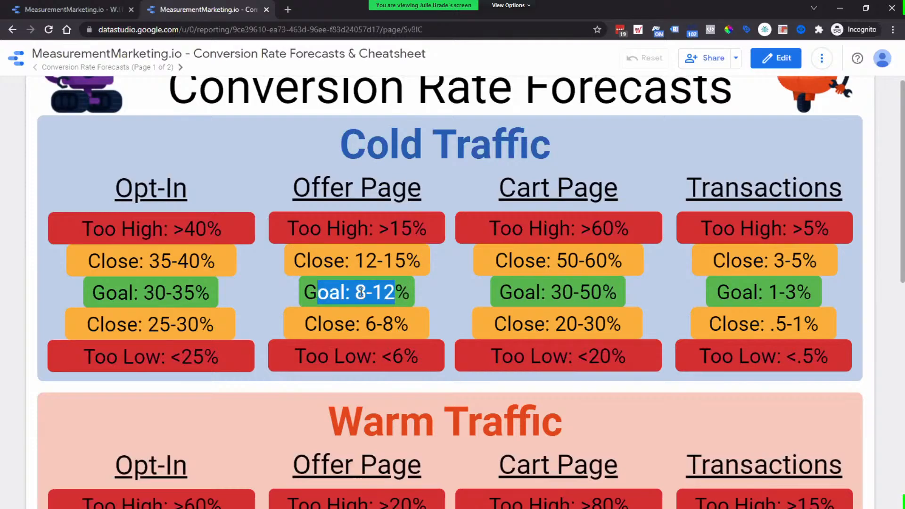
pyautogui.click(397, 279)
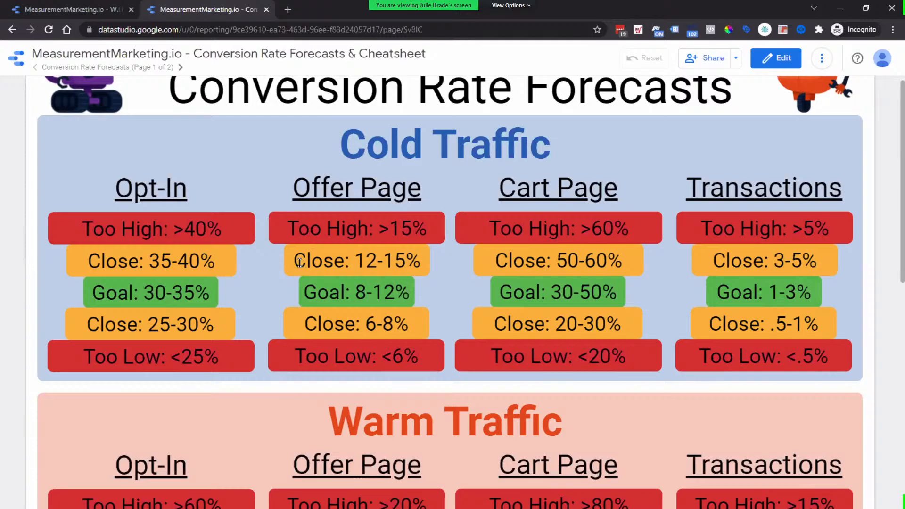
# Examine both close ranges for the Offer Page under Cold Traffic, and return to the report's conditional format rules.
pyautogui.moveTo(295, 261); pyautogui.dragTo(426, 259)
pyautogui.moveTo(305, 324); pyautogui.dragTo(432, 320)
pyautogui.click(414, 322)
pyautogui.click(75, 8)
pyautogui.click(191, 8)
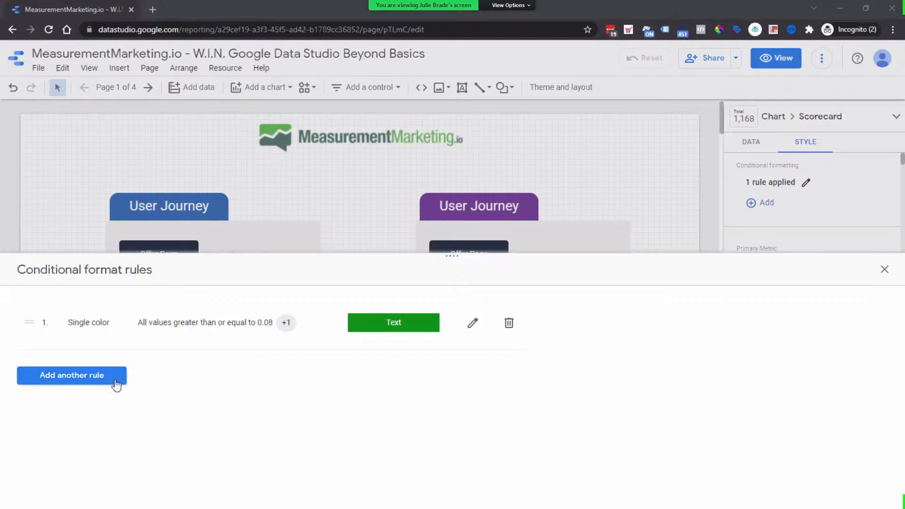
# Add another single-color rule for the scorecard with a condition for values greater than or equal to 0.06.
pyautogui.click(76, 376)
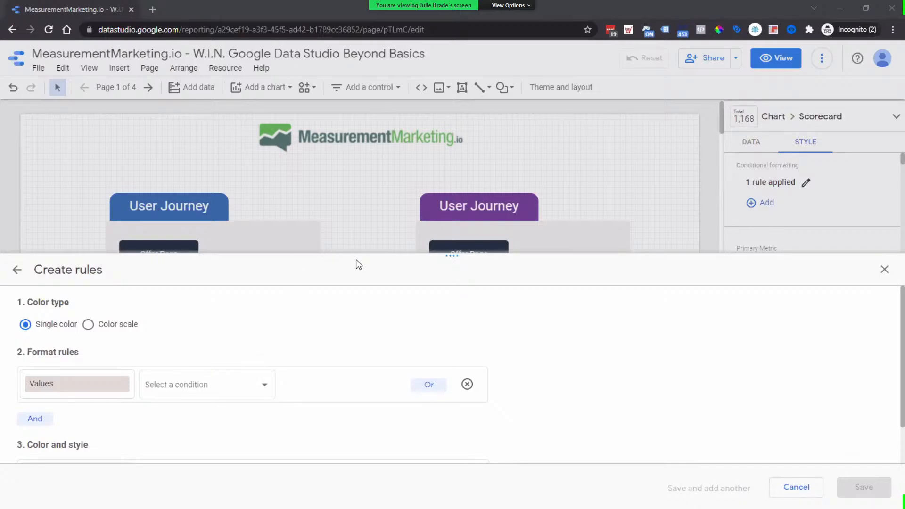
pyautogui.moveTo(397, 257); pyautogui.dragTo(403, 234)
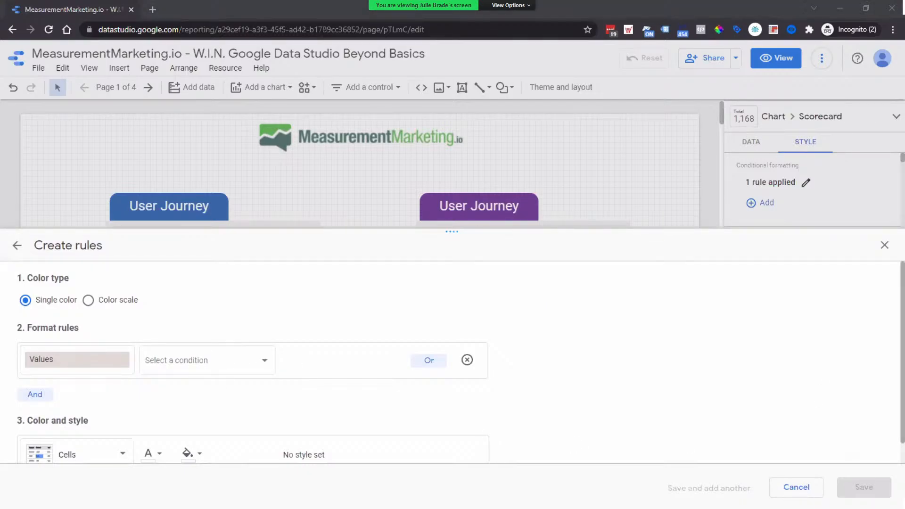
pyautogui.hotkey('alt', 'Tab')
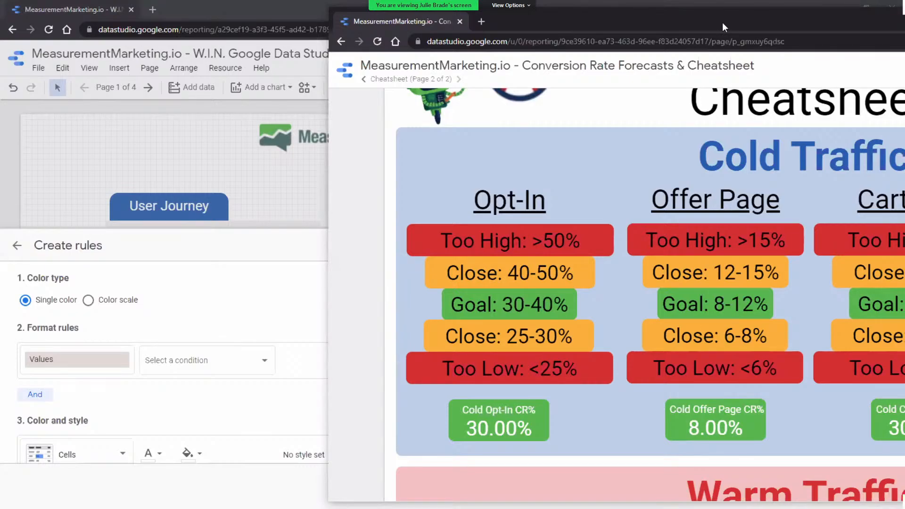
pyautogui.hotkey('alt', 'Tab')
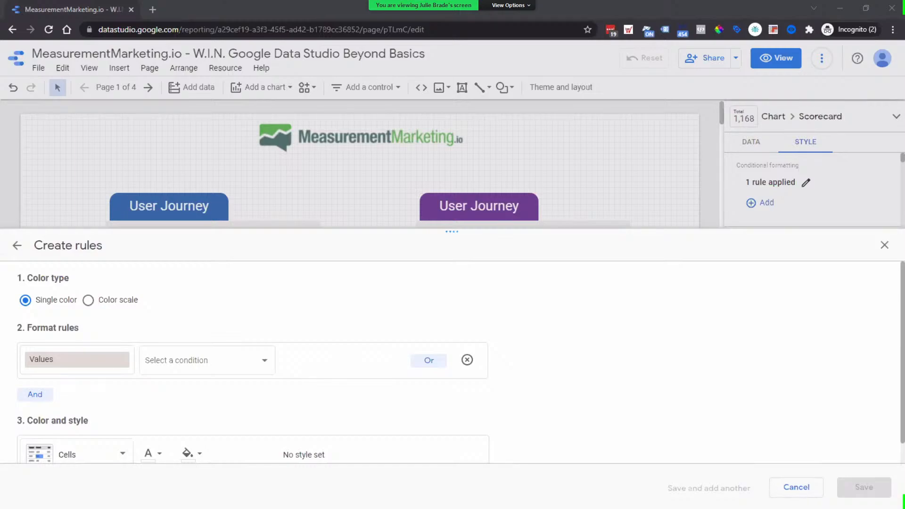
pyautogui.click(241, 365)
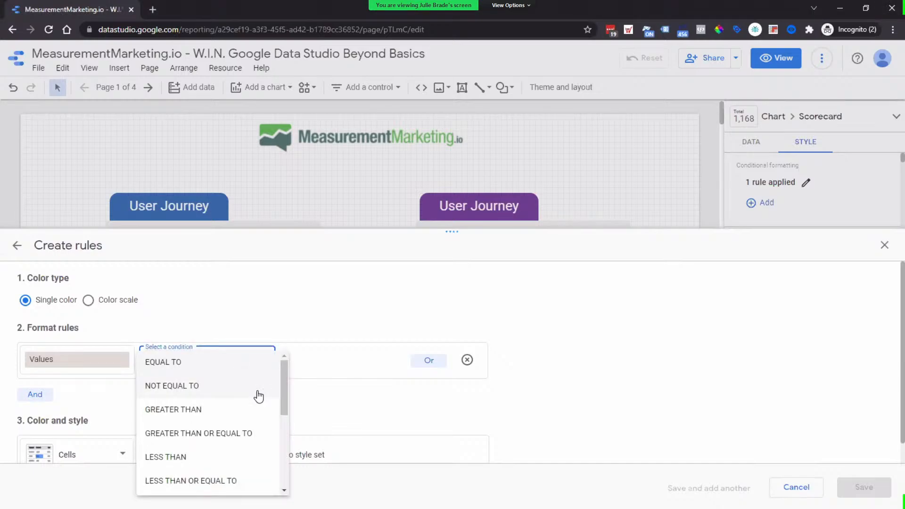
pyautogui.click(225, 435)
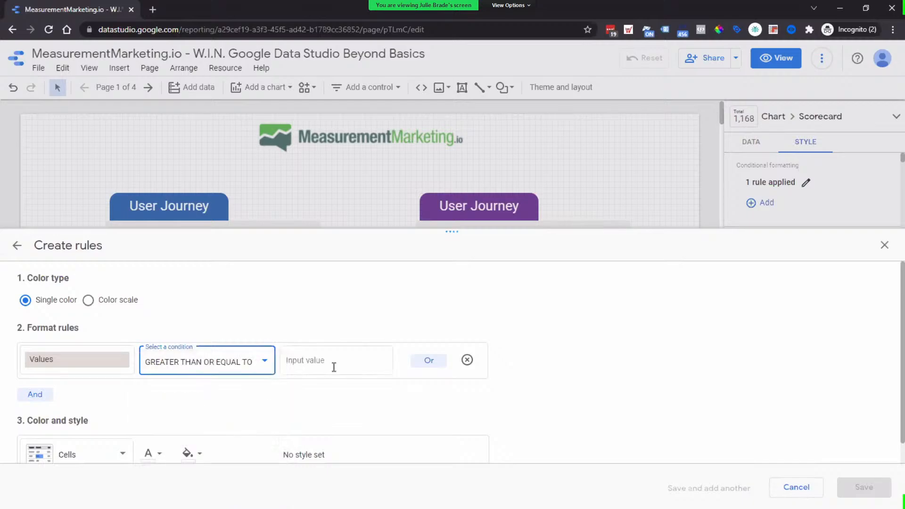
pyautogui.click(349, 361)
pyautogui.write('.06')
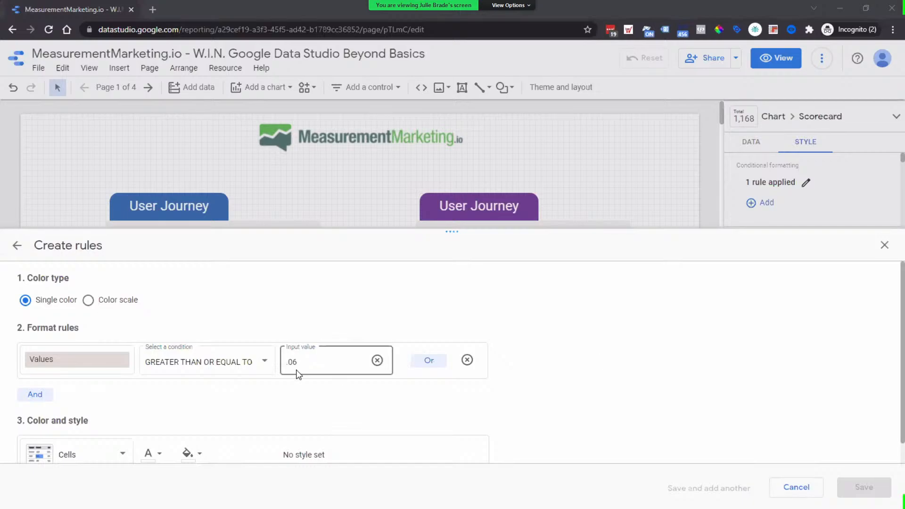
# Add an AND condition to the rule for values less than or equal to .07999.
pyautogui.click(36, 396)
pyautogui.click(227, 419)
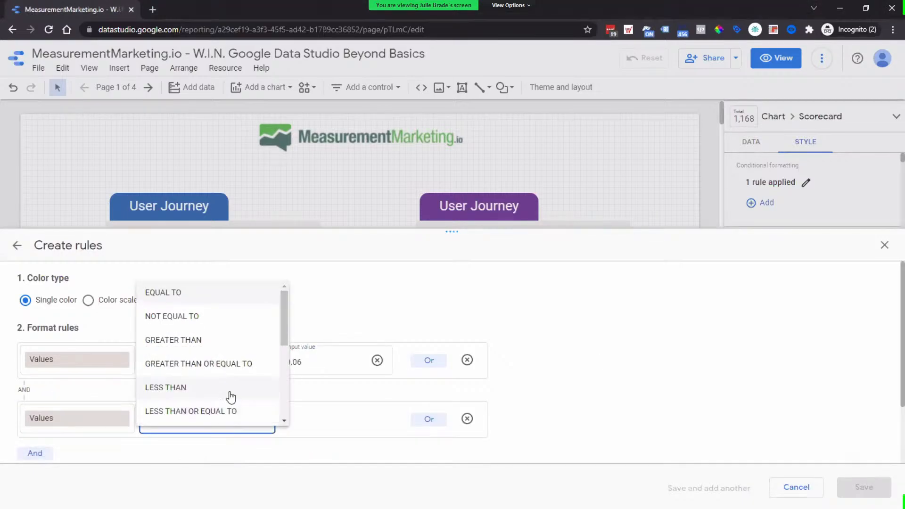
pyautogui.click(229, 414)
pyautogui.click(304, 424)
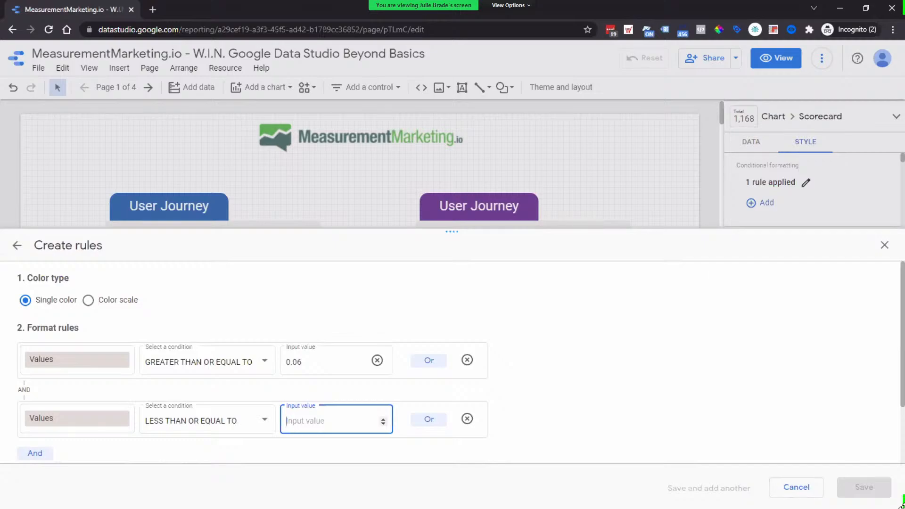
pyautogui.write('.07999')
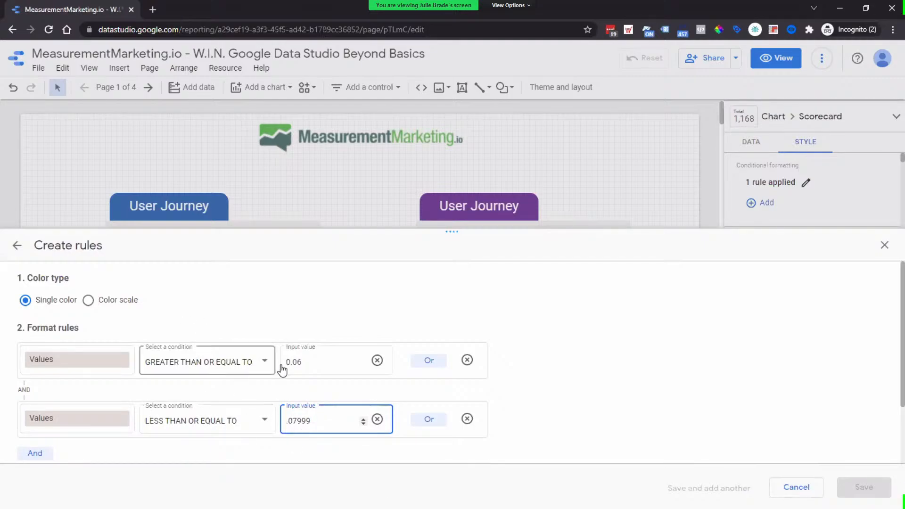
# Style the 0.06 to .07999 rule with the custom orange background and white font, and save it.
pyautogui.scroll(-2, 514, 347)
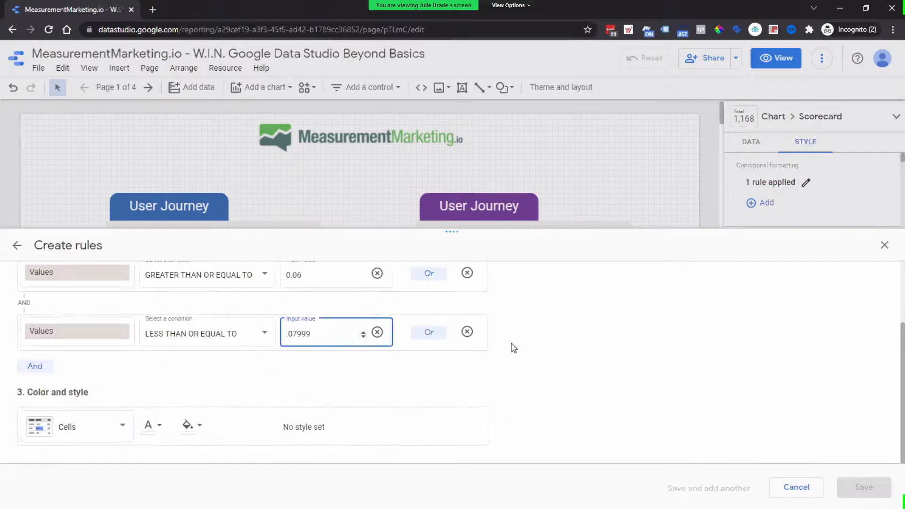
pyautogui.click(502, 371)
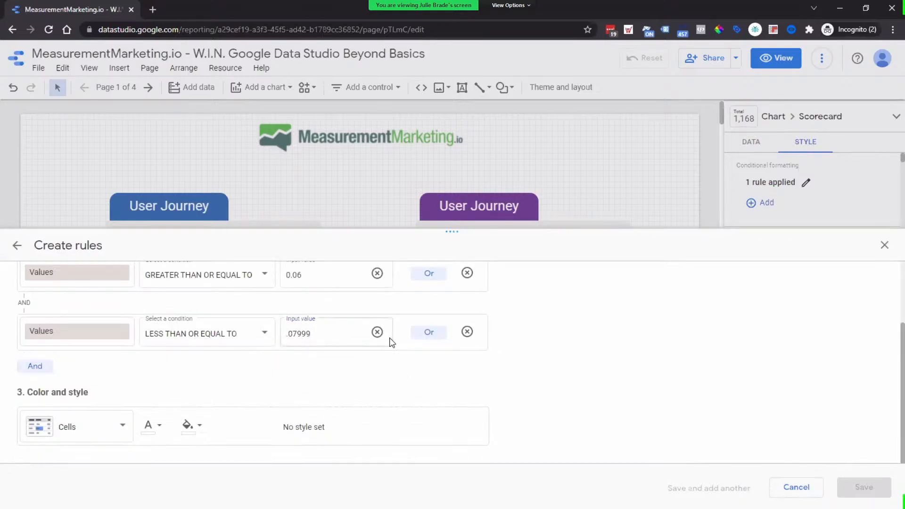
pyautogui.click(187, 426)
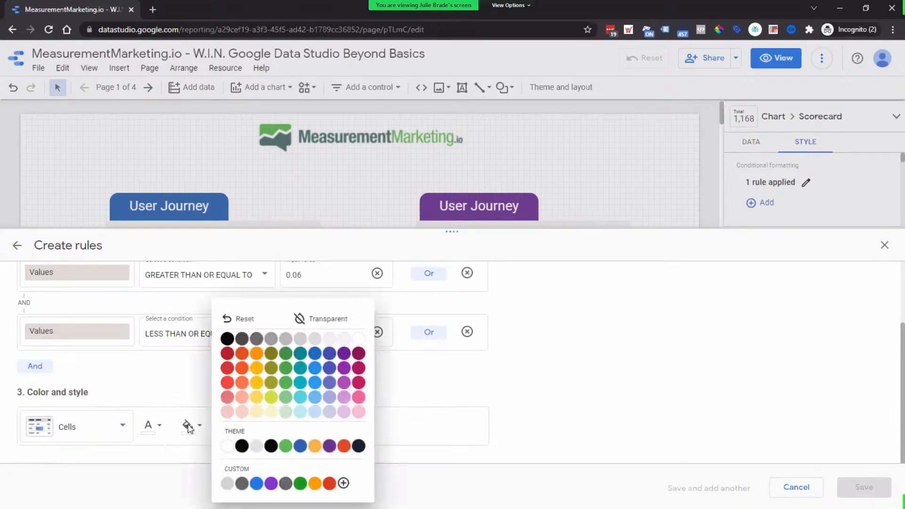
pyautogui.click(315, 484)
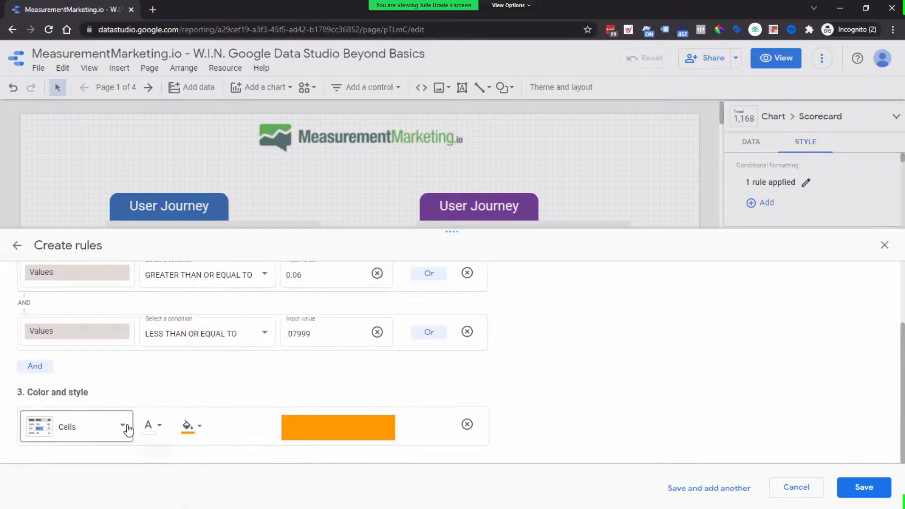
pyautogui.click(149, 427)
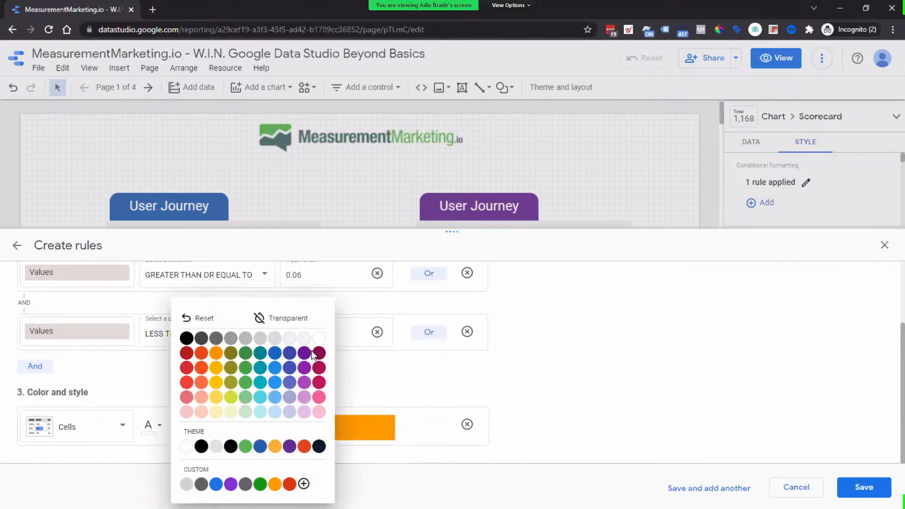
pyautogui.click(320, 340)
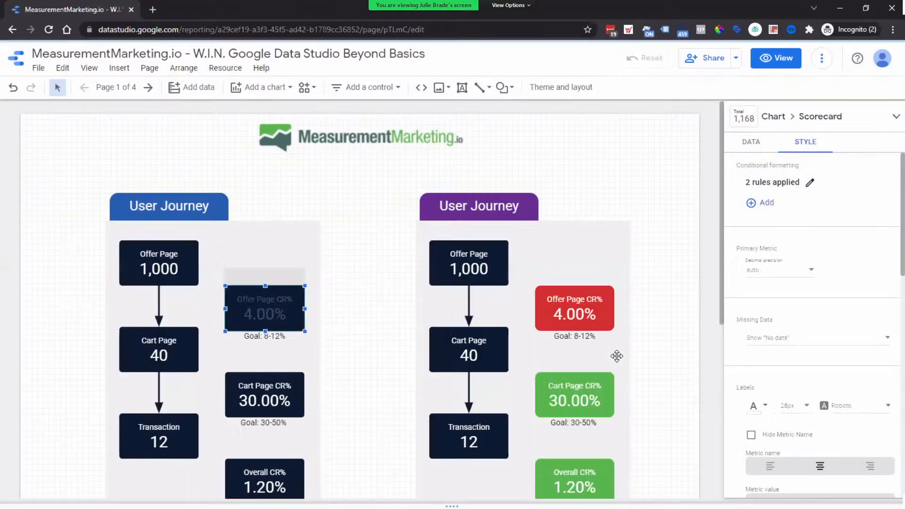
# Add a third single-color rule to the scorecard with a condition for values less than .06.
pyautogui.click(811, 183)
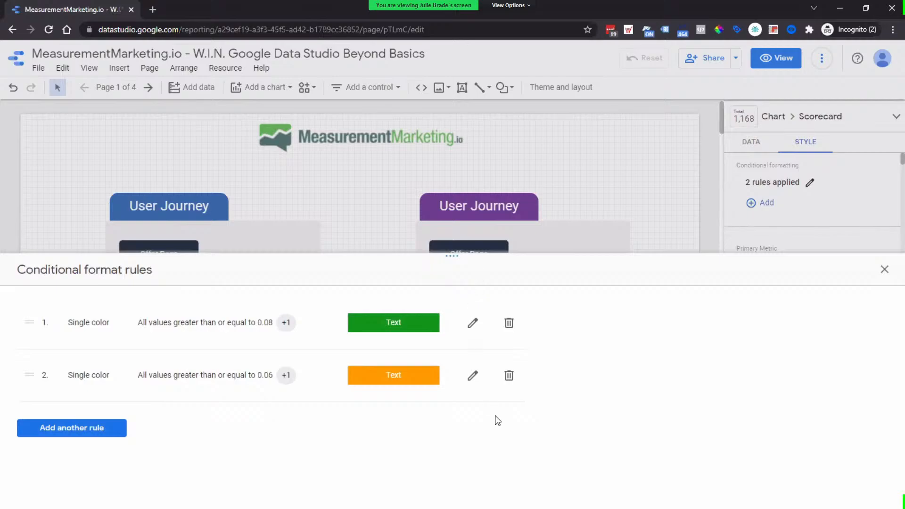
pyautogui.click(115, 434)
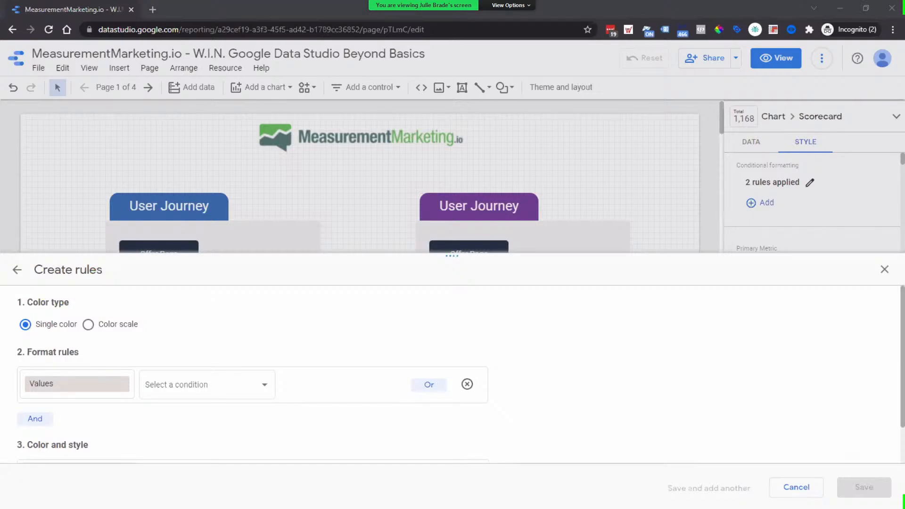
pyautogui.click(213, 393)
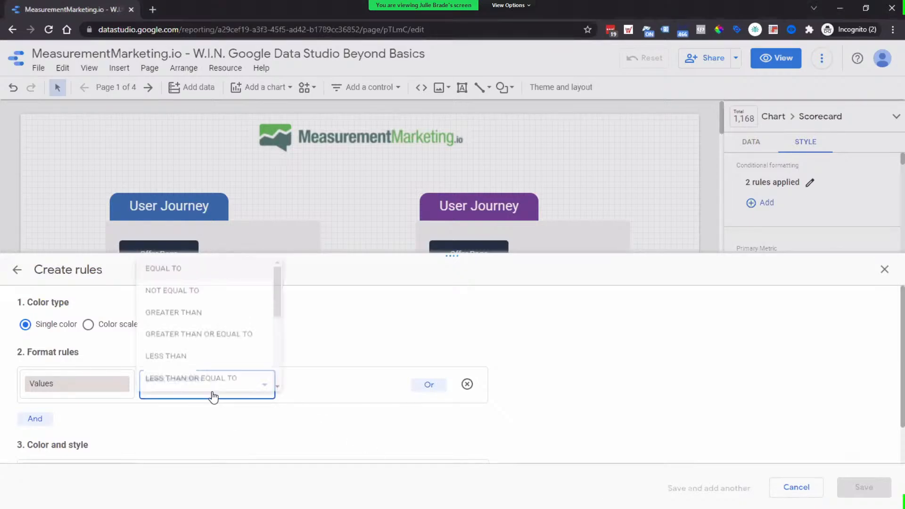
pyautogui.click(211, 353)
pyautogui.click(322, 385)
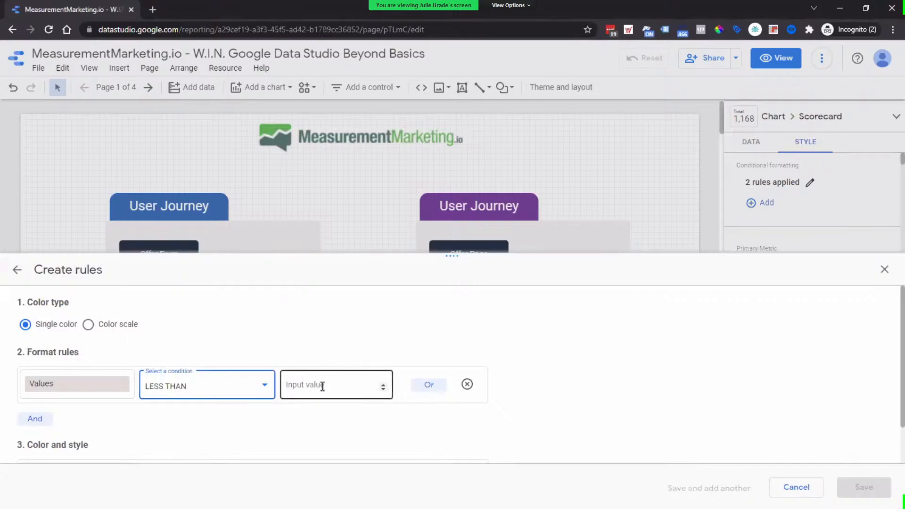
pyautogui.write('.06')
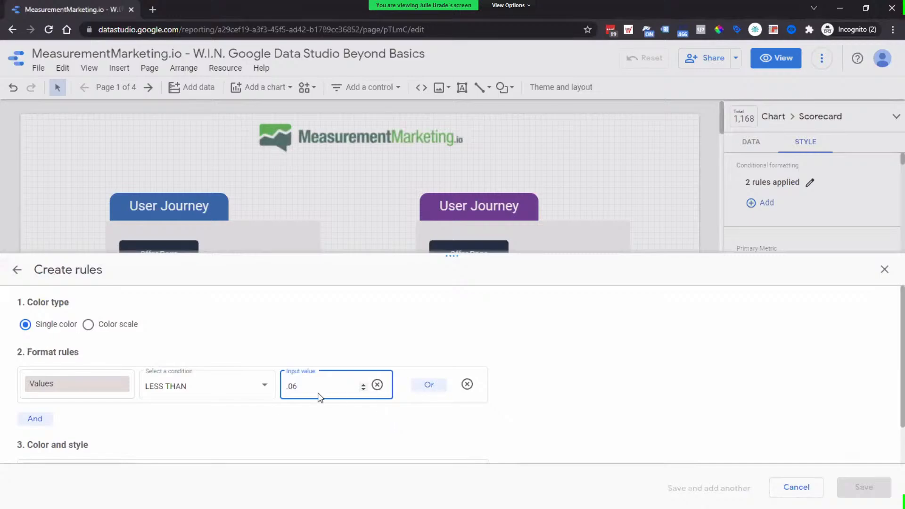
# Change the third rule's condition to less than or equal to, with the value .0599.
pyautogui.click(245, 395)
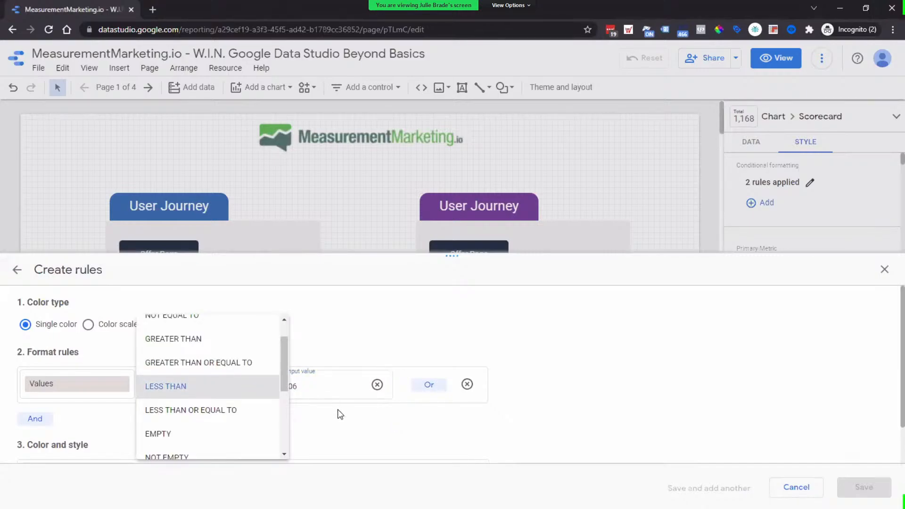
pyautogui.click(330, 396)
pyautogui.click(384, 399)
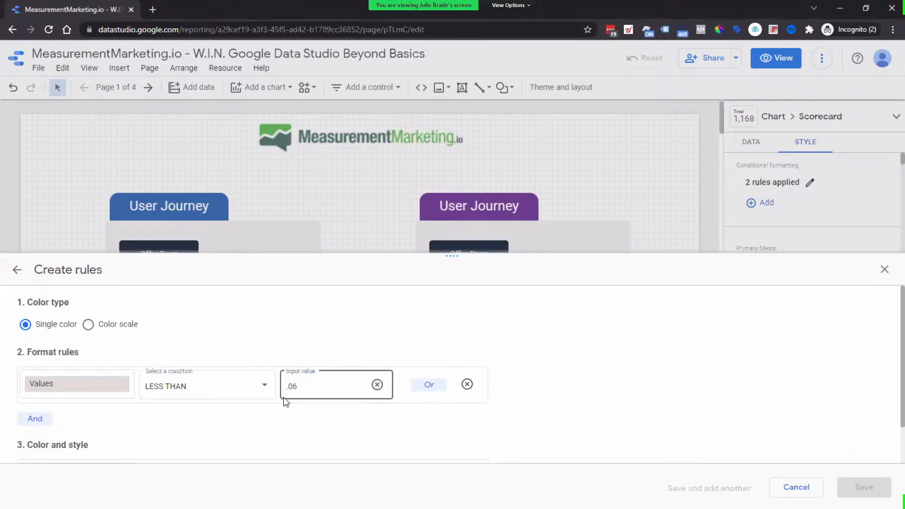
pyautogui.click(257, 388)
pyautogui.click(266, 389)
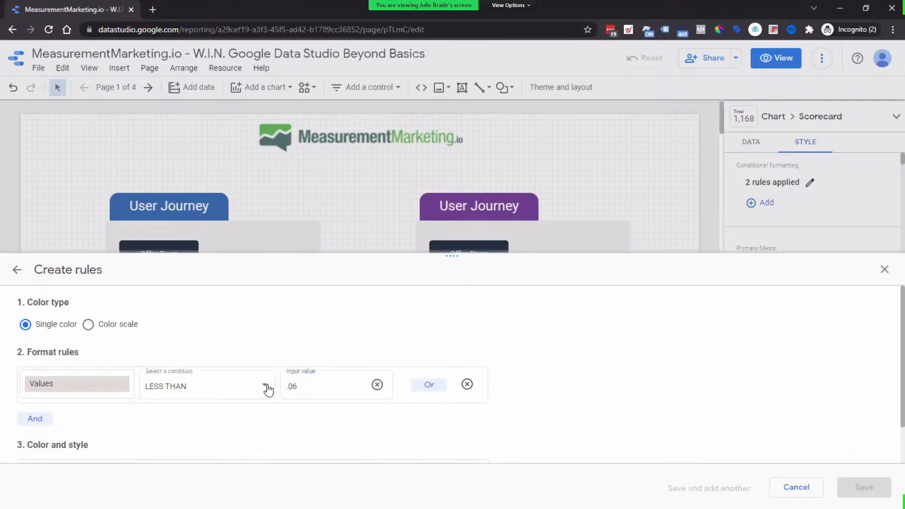
pyautogui.click(299, 384)
pyautogui.click(196, 385)
pyautogui.click(196, 386)
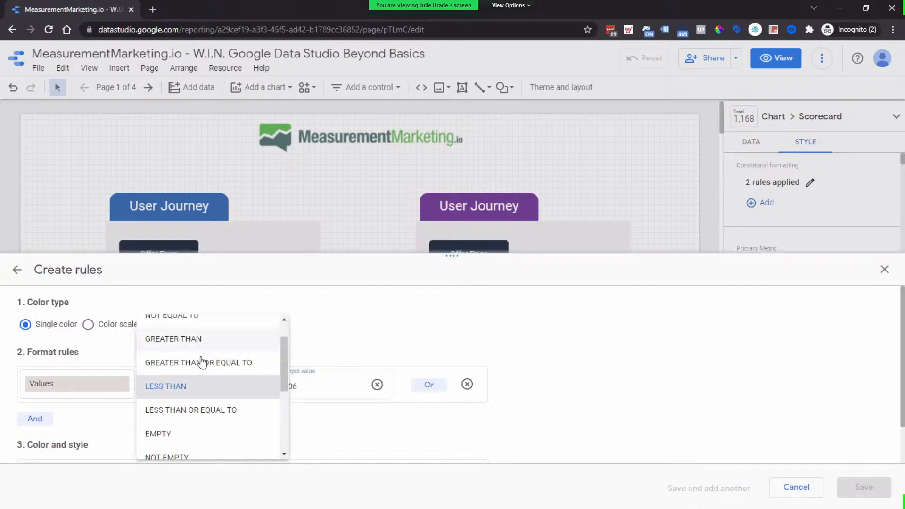
pyautogui.click(244, 397)
pyautogui.click(311, 386)
pyautogui.write('.0599')
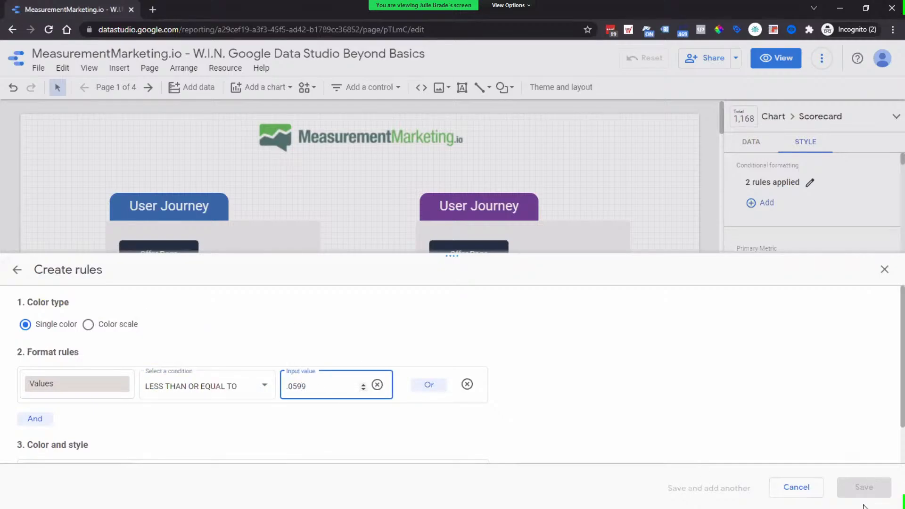
pyautogui.click(401, 421)
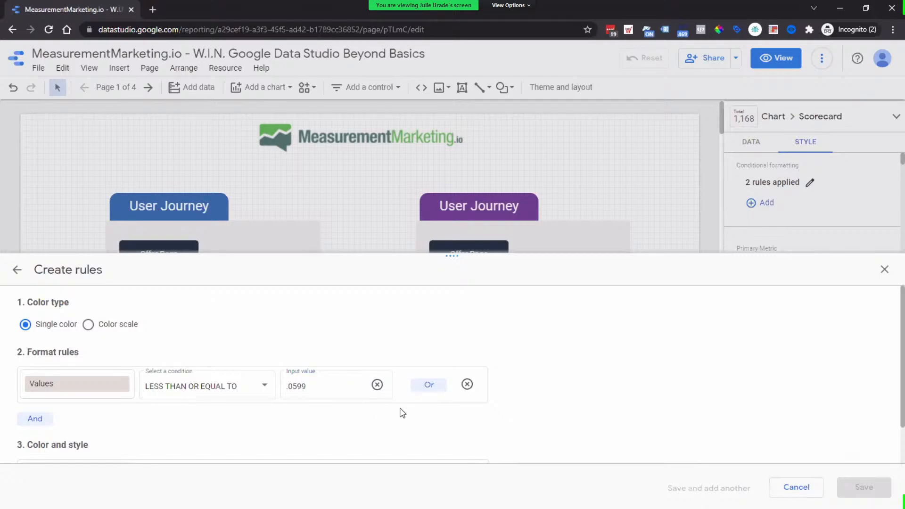
# Style the third rule with a dark red background and white font, and review its condition.
pyautogui.scroll(-2, 401, 413)
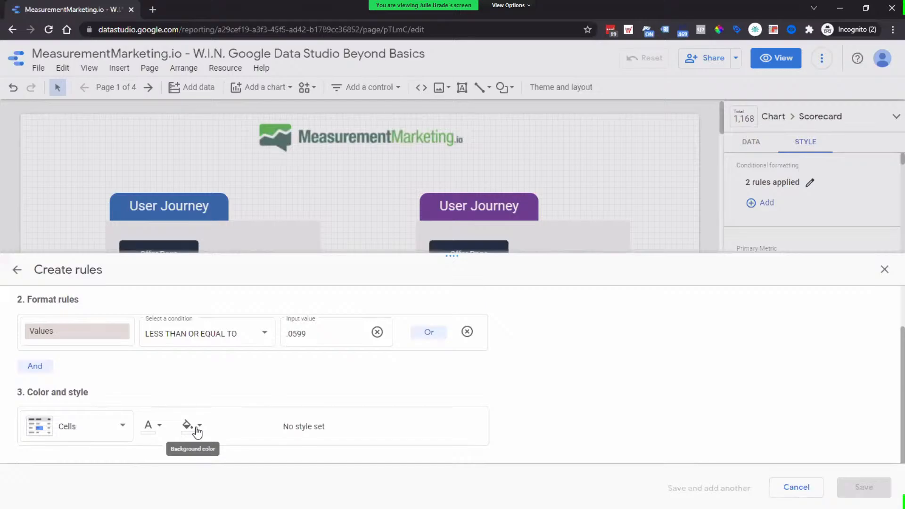
pyautogui.click(197, 430)
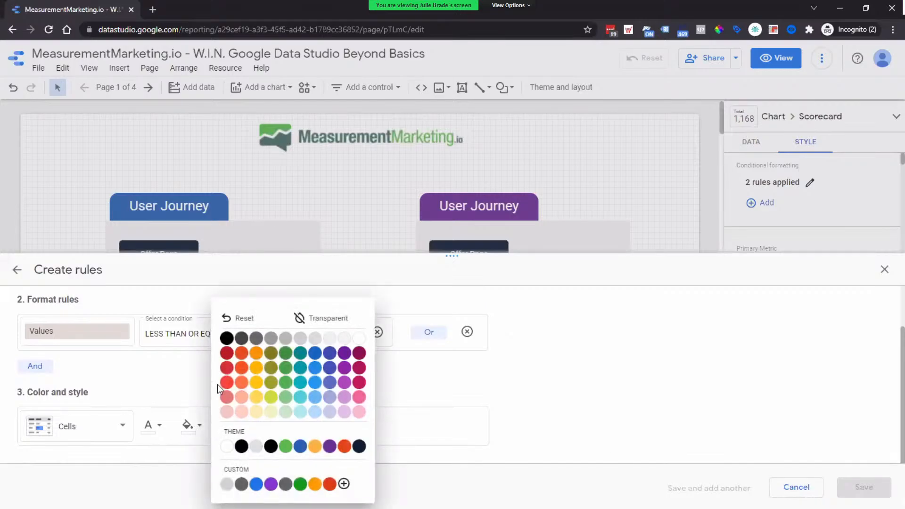
pyautogui.click(227, 353)
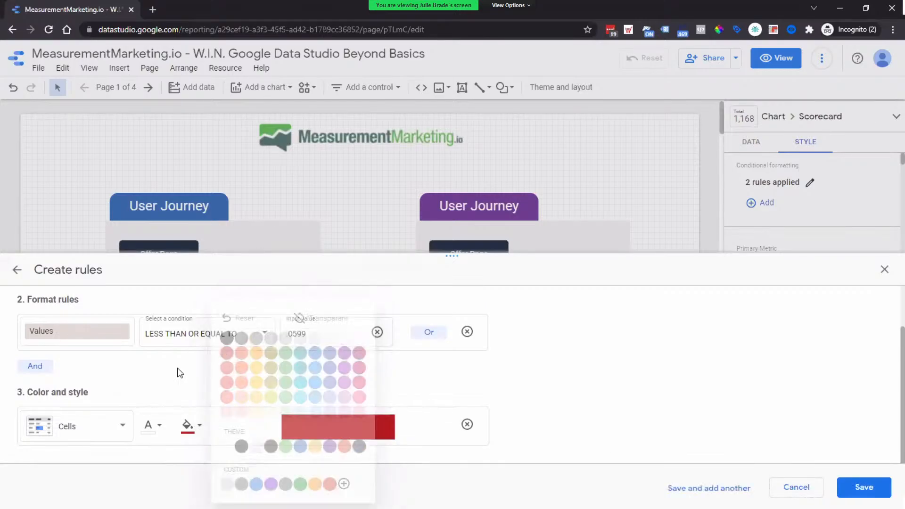
pyautogui.click(149, 427)
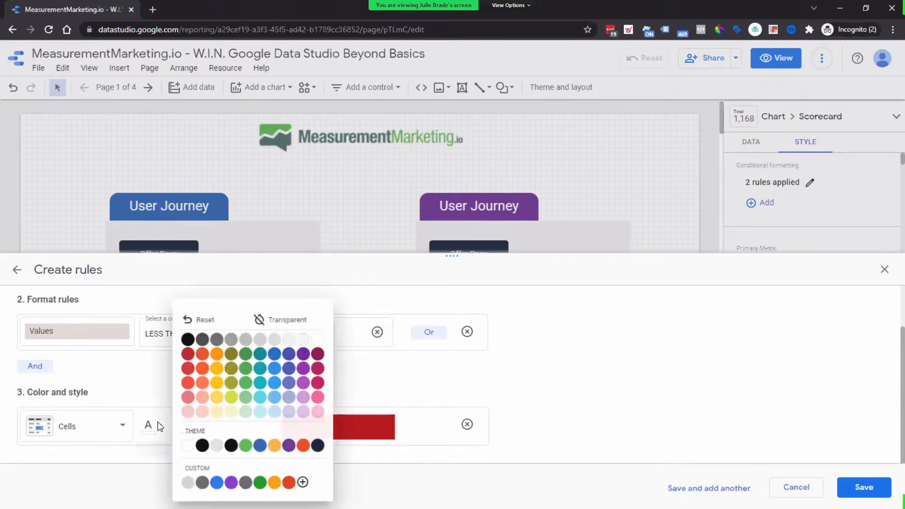
pyautogui.click(321, 340)
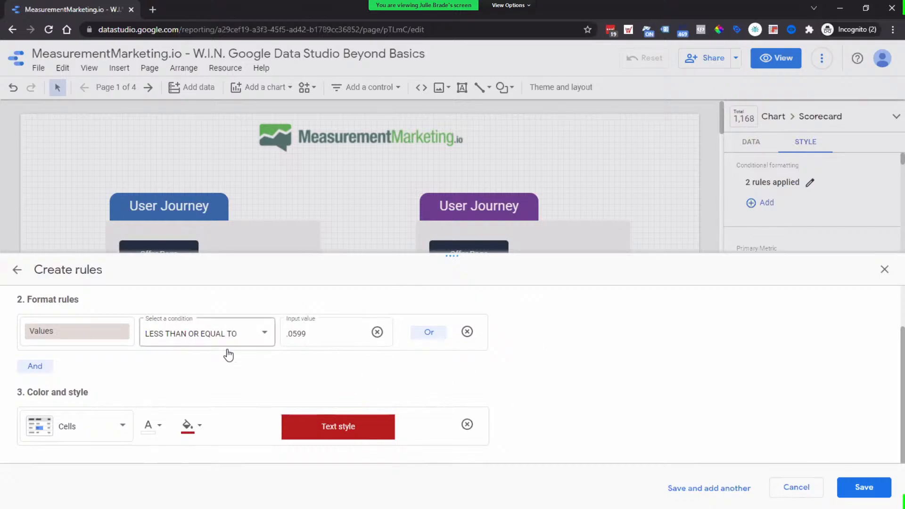
pyautogui.scroll(1, 311, 362)
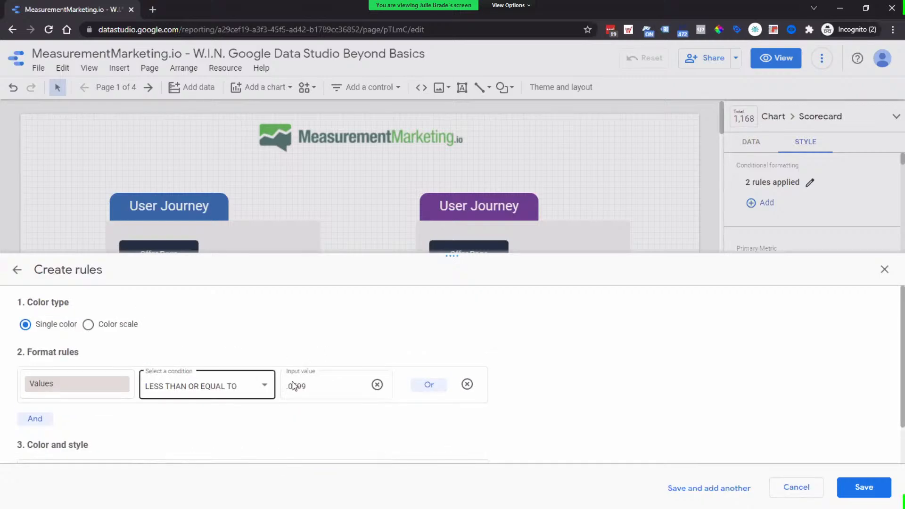
pyautogui.click(362, 387)
pyautogui.click(558, 426)
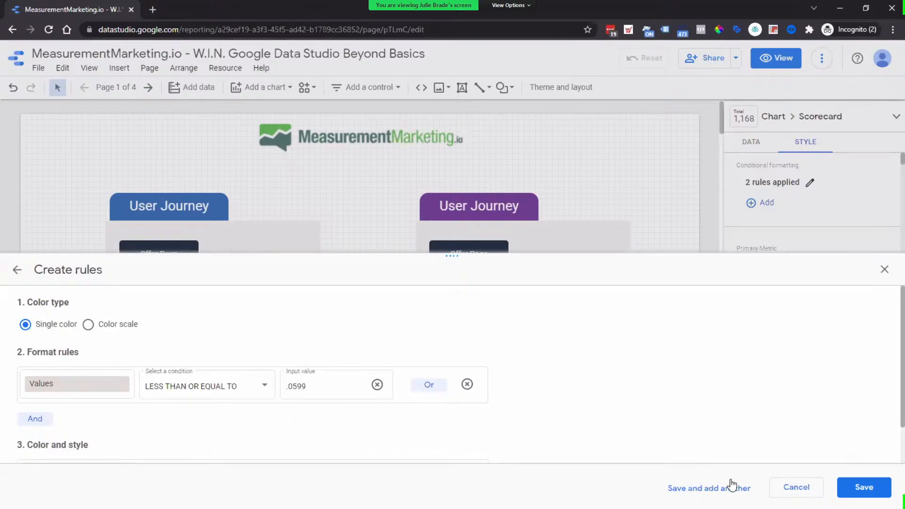
# Save the third rule, which colours Offer Page values less than or equal to .0599 red.
pyautogui.scroll(-1, 533, 387)
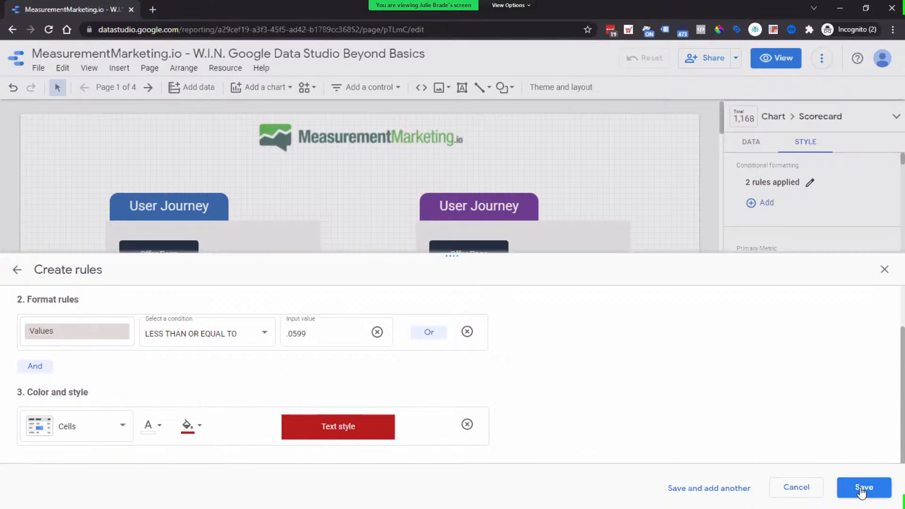
pyautogui.click(863, 489)
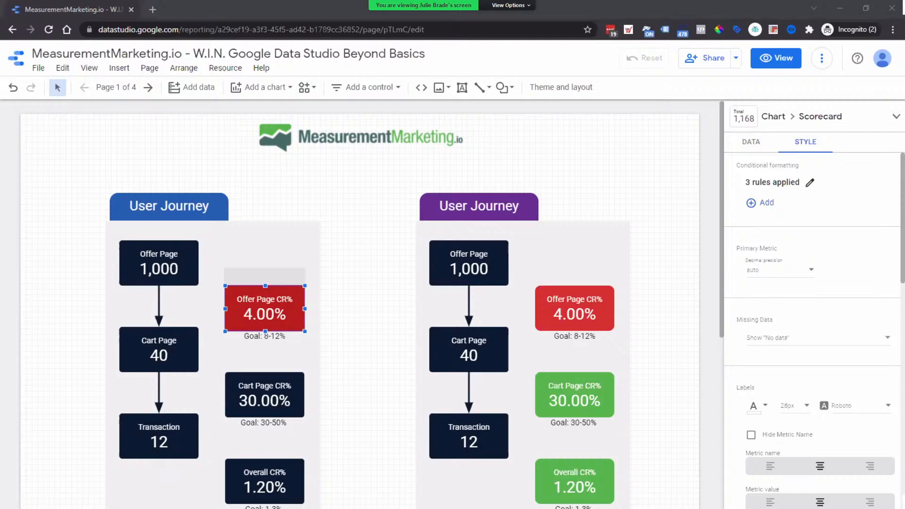
# Switch to the Conversion Rate Forecasts & Cheatsheet report and review the Cold Traffic Offer Page goal, close, too high and too low ranges.
pyautogui.moveTo(572, 61); pyautogui.dragTo(84, 57)
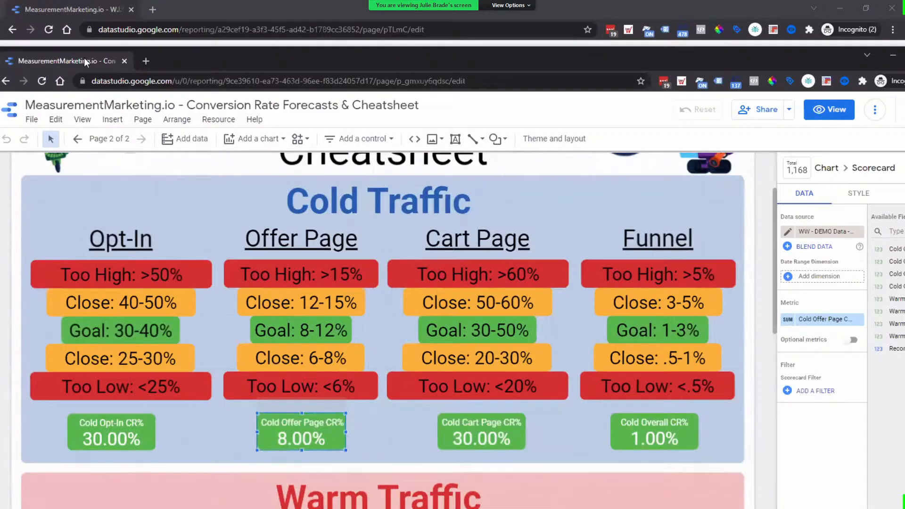
pyautogui.click(329, 335)
pyautogui.click(318, 363)
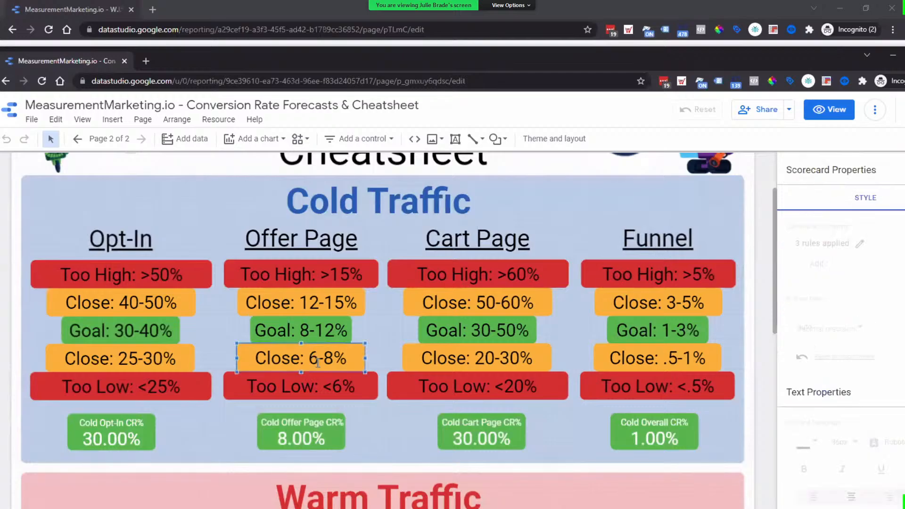
pyautogui.click(321, 388)
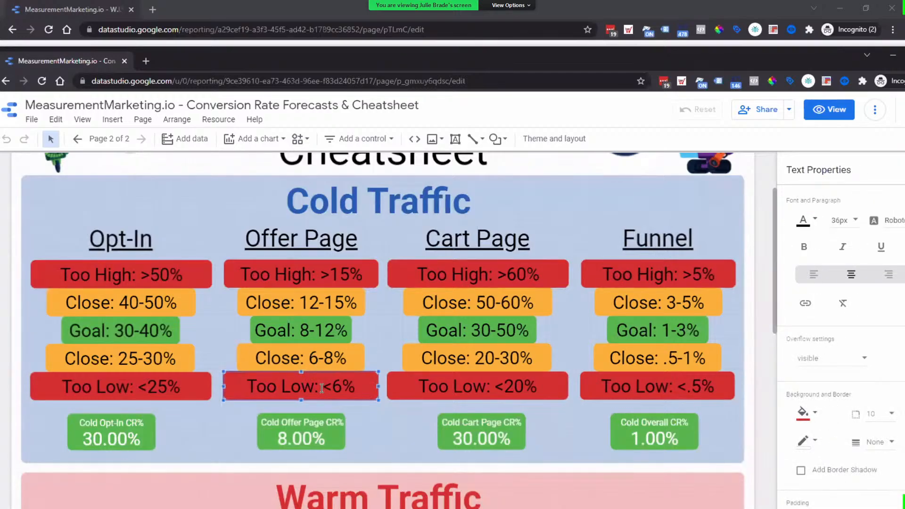
pyautogui.click(304, 332)
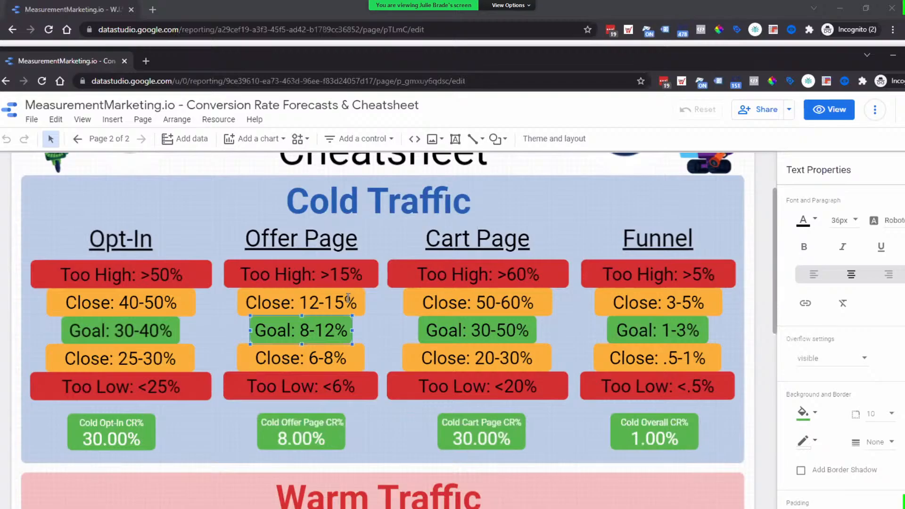
pyautogui.click(342, 274)
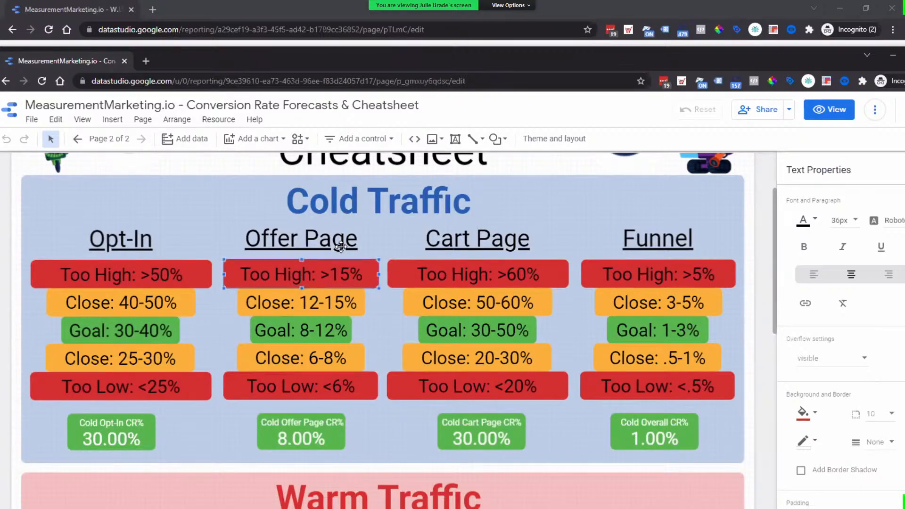
pyautogui.click(324, 297)
pyautogui.click(312, 353)
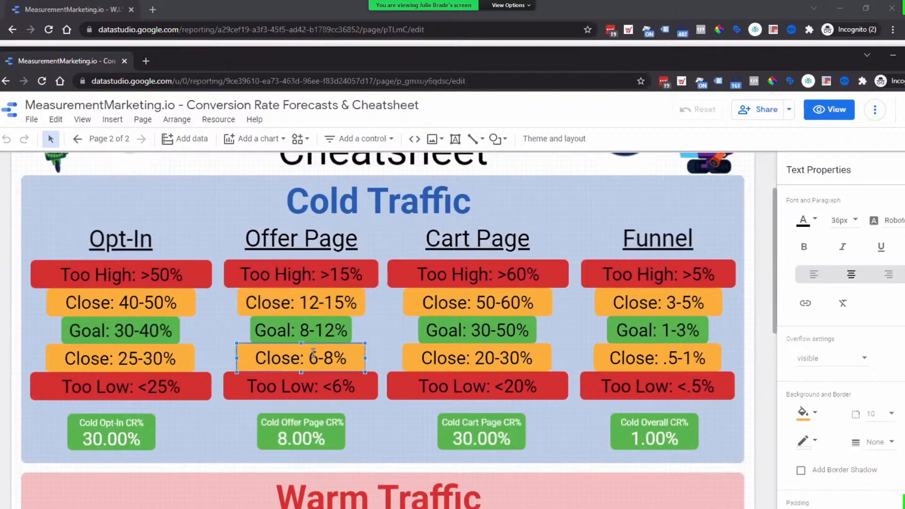
pyautogui.click(324, 297)
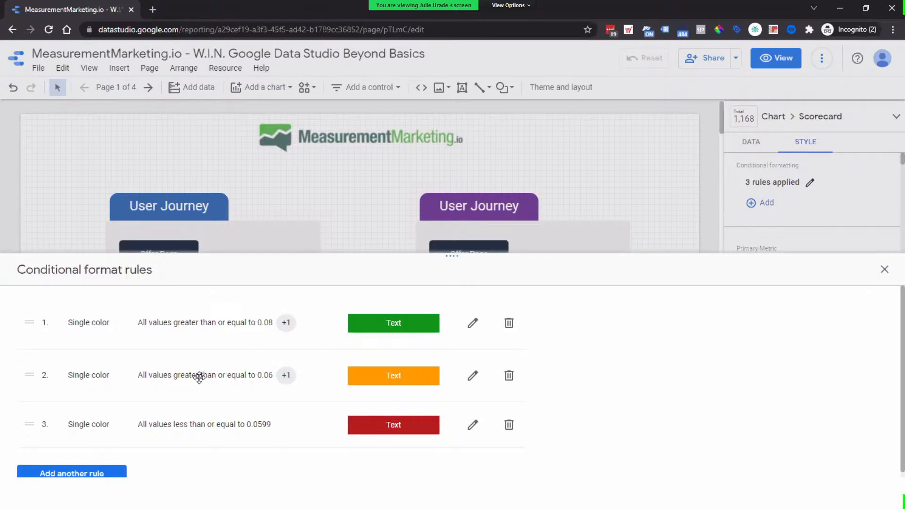
# Edit the orange rule of the Offer Page scorecard, adding an OR condition for values greater than .12 beside the 0.07999 condition.
pyautogui.click(473, 377)
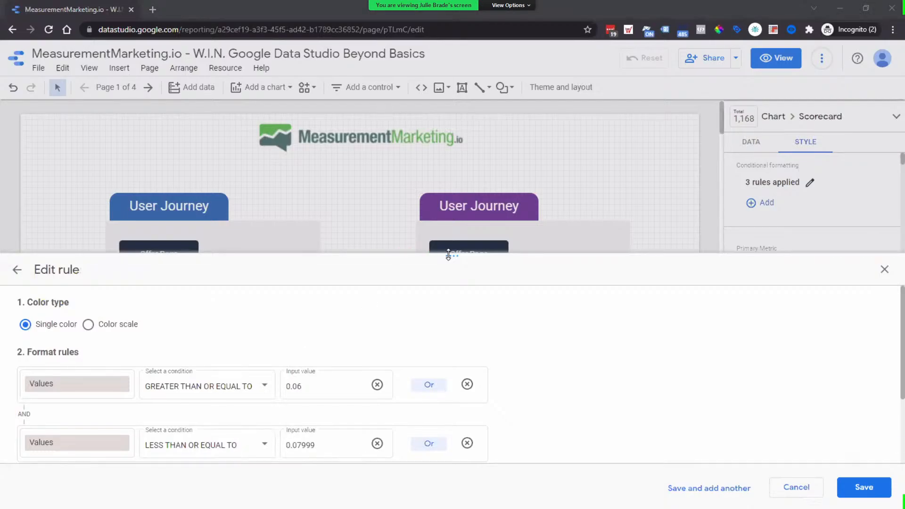
pyautogui.moveTo(462, 251); pyautogui.dragTo(511, 104)
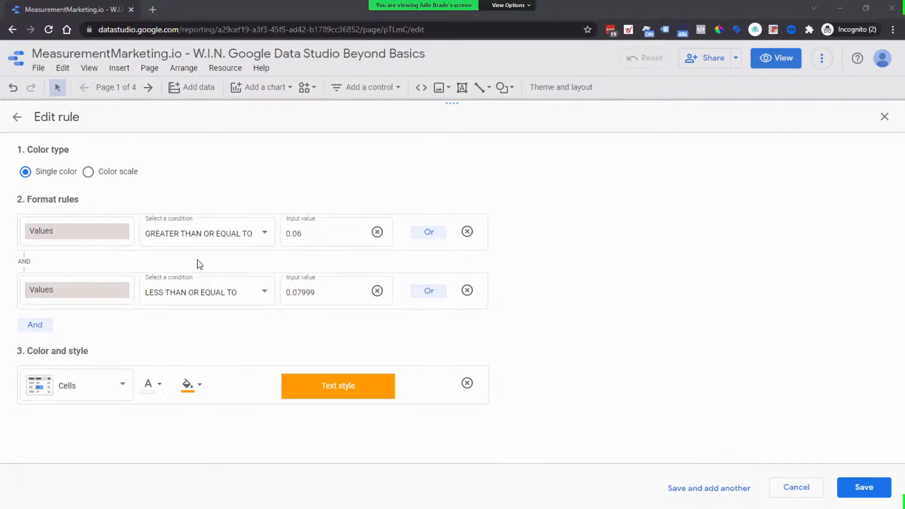
pyautogui.click(430, 297)
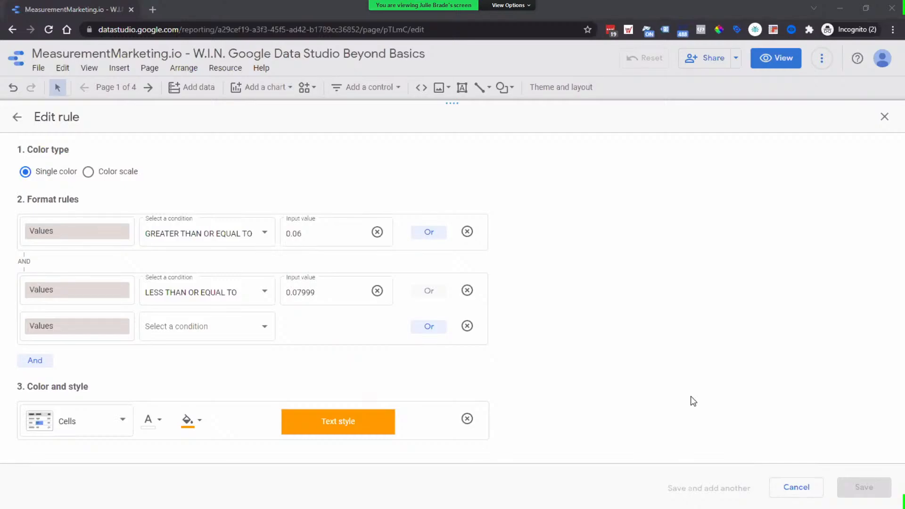
pyautogui.click(243, 338)
pyautogui.click(236, 377)
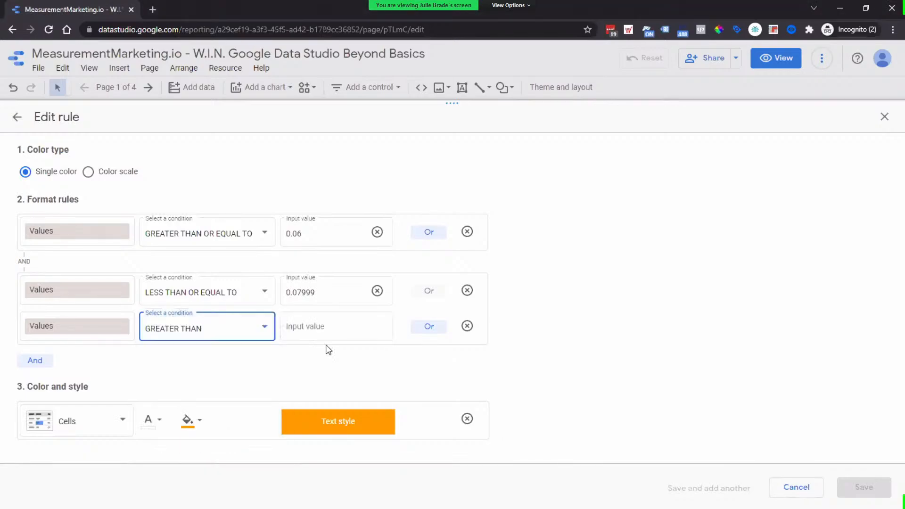
pyautogui.click(334, 330)
pyautogui.write('.12')
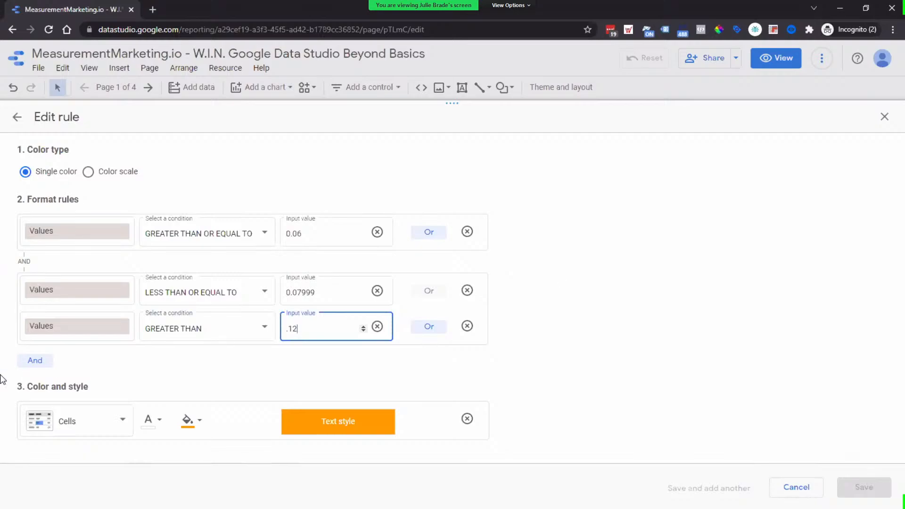
# Add an AND condition for values less than or equal to .1499 to the orange rule, and save it.
pyautogui.click(44, 366)
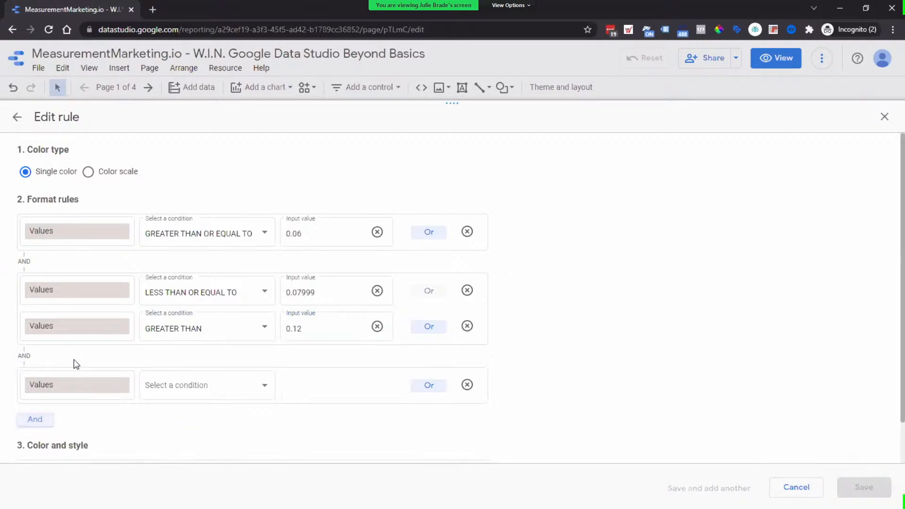
pyautogui.click(205, 387)
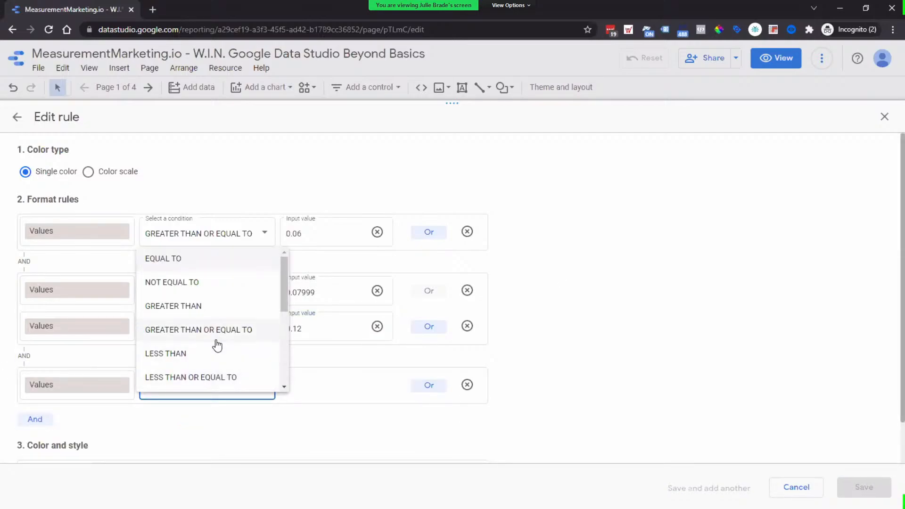
pyautogui.click(215, 381)
pyautogui.write('.1499')
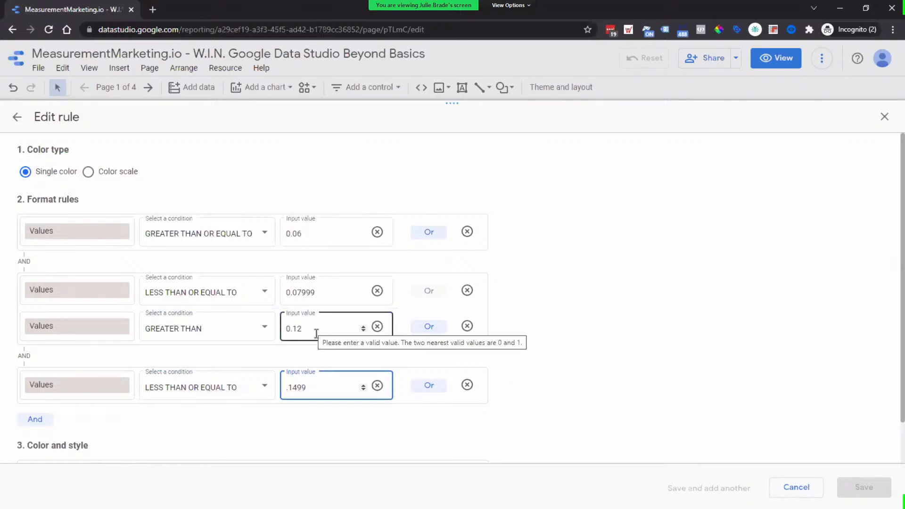
pyautogui.scroll(-1, 577, 347)
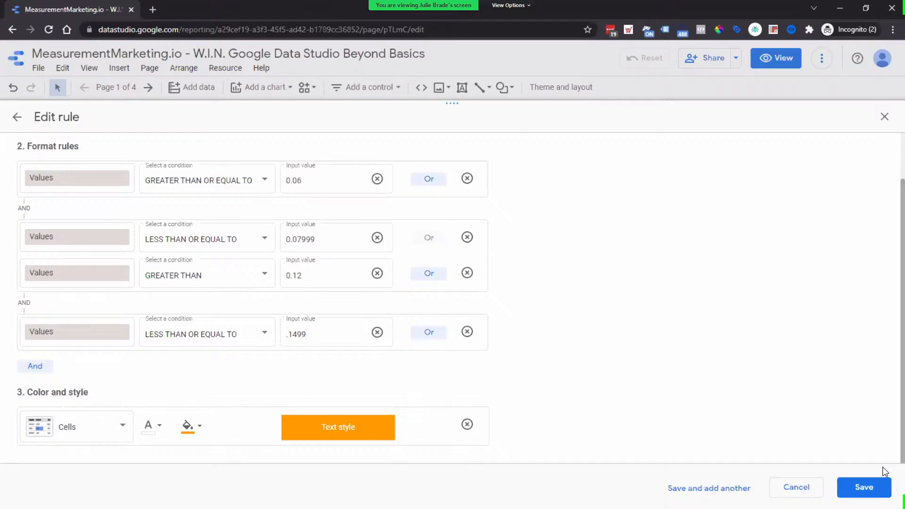
pyautogui.click(863, 494)
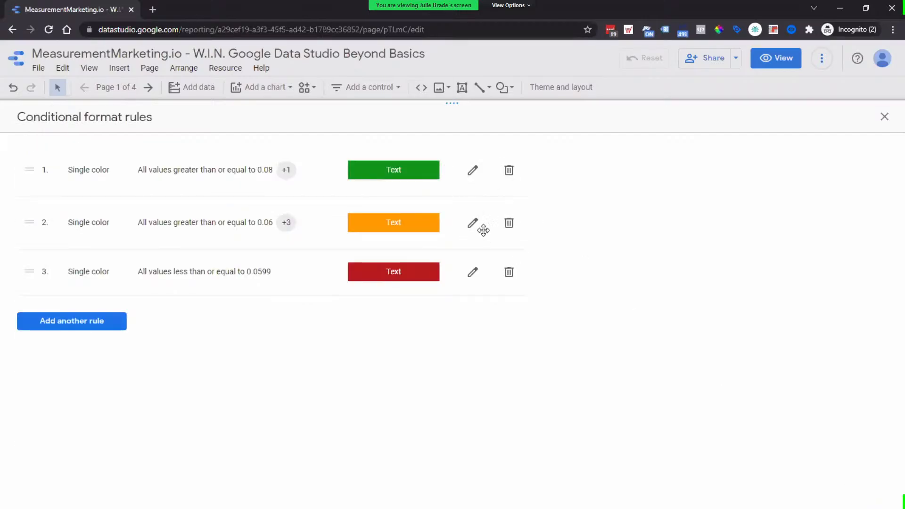
# Edit the red rule, adding an OR condition for values greater than or equal to .15 per the cheatsheet, and save it.
pyautogui.click(472, 272)
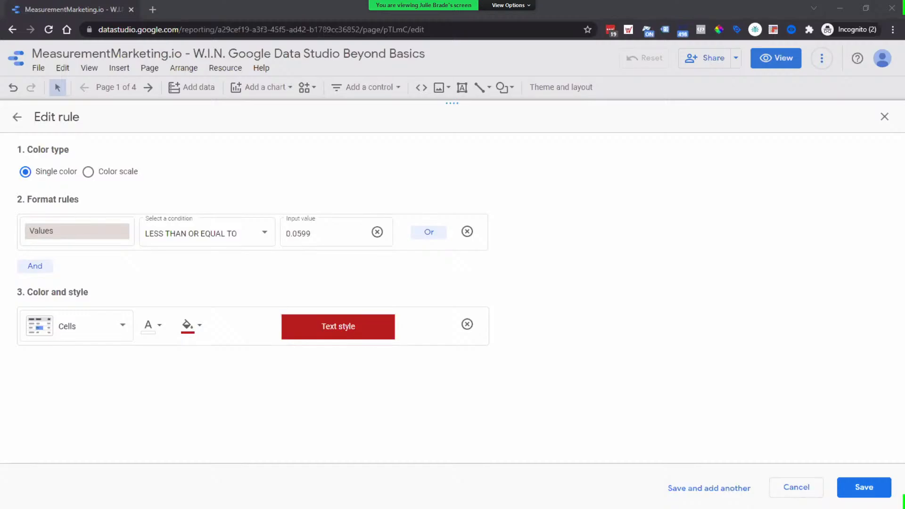
pyautogui.hotkey('alt', 'Tab')
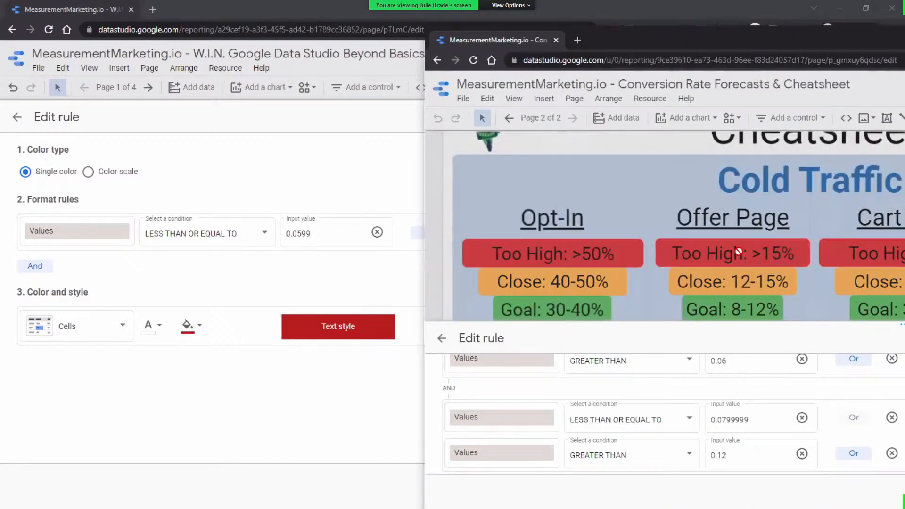
pyautogui.hotkey('alt', 'Tab')
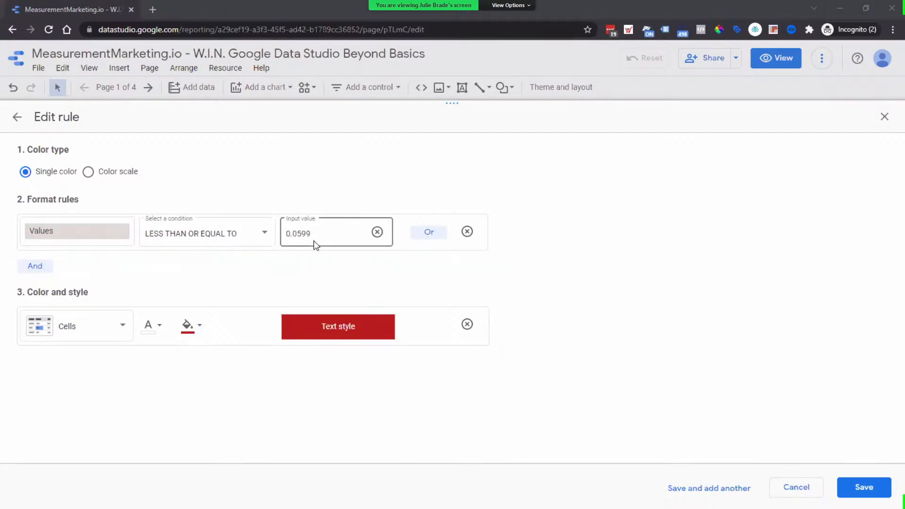
pyautogui.click(430, 236)
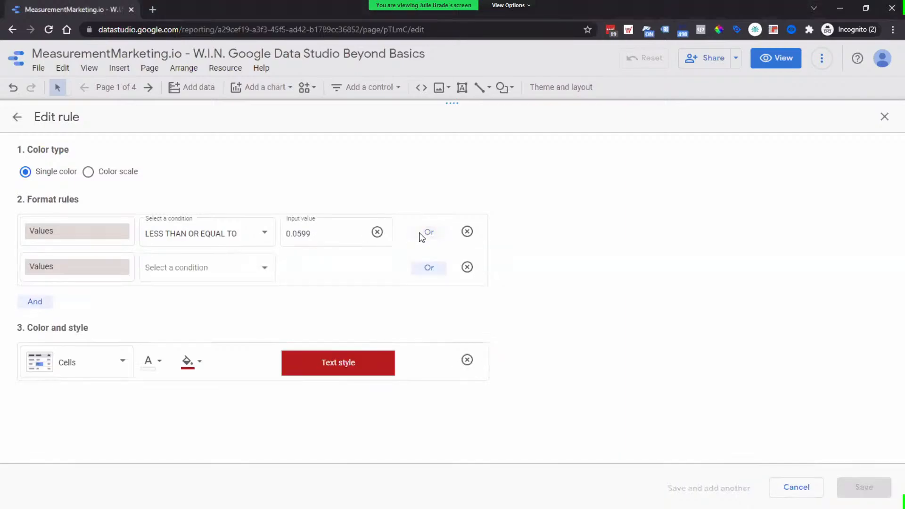
pyautogui.click(174, 268)
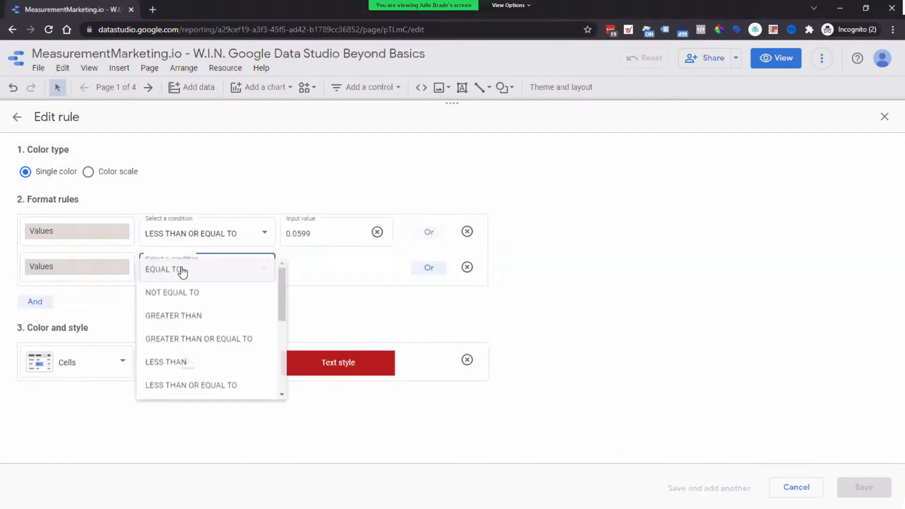
pyautogui.click(215, 339)
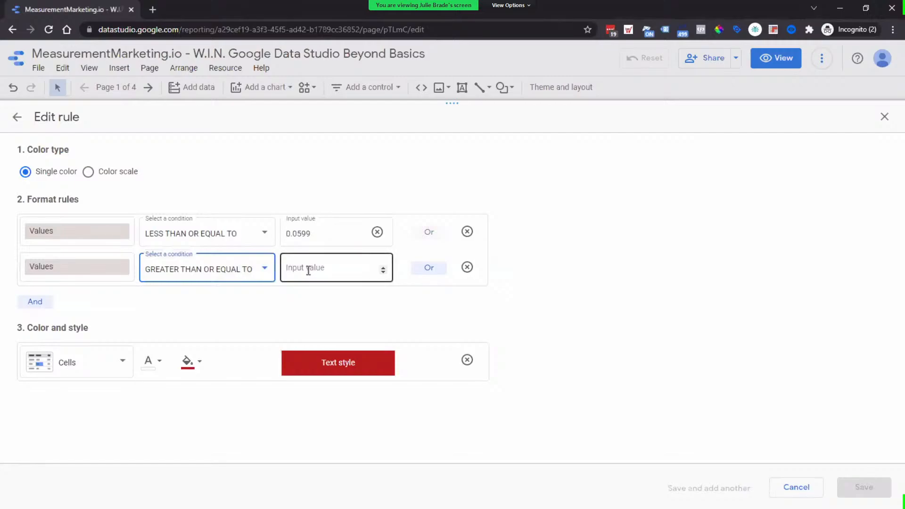
pyautogui.click(323, 268)
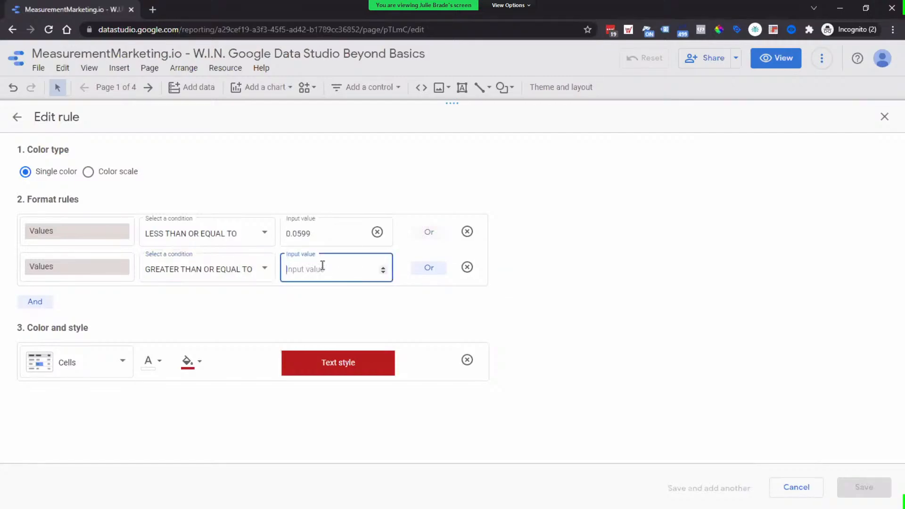
pyautogui.write('.15')
pyautogui.click(675, 348)
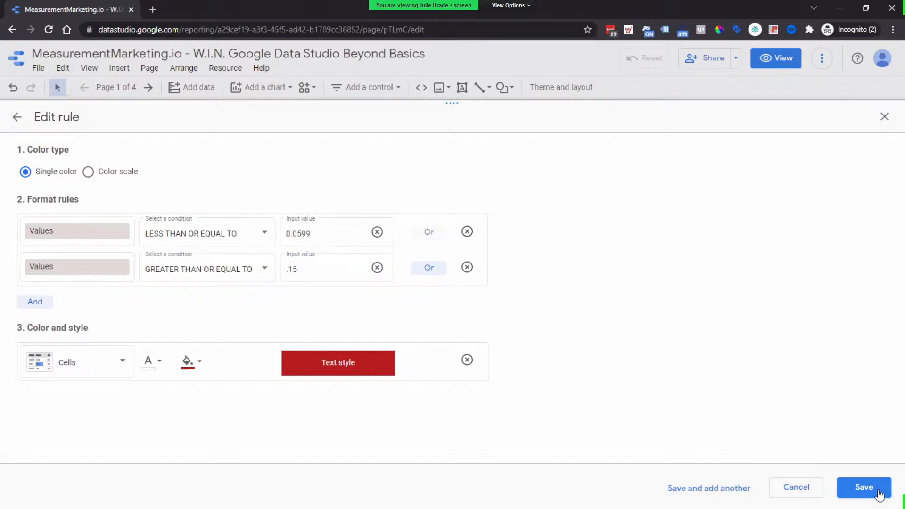
pyautogui.click(879, 494)
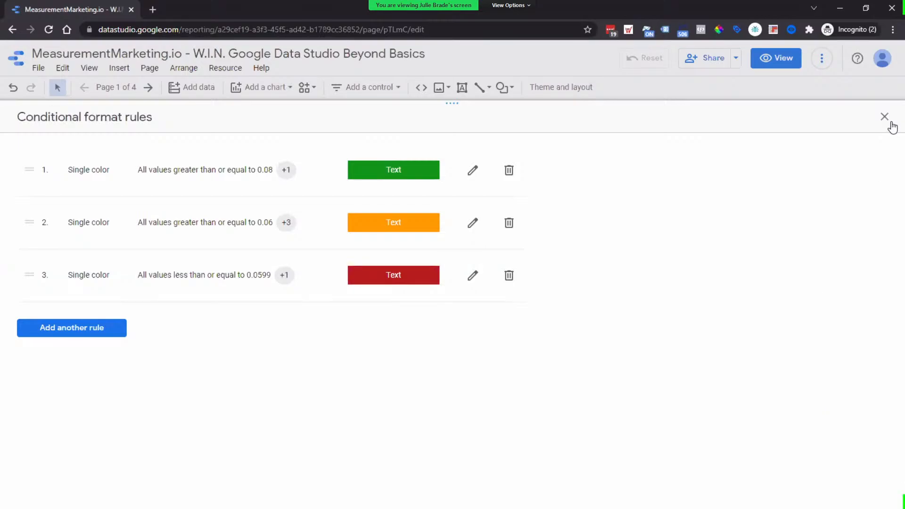
# Review the conditions of the green, orange and red rules one by one, and close the rules list.
pyautogui.click(467, 180)
pyautogui.click(287, 234)
pyautogui.click(321, 301)
pyautogui.click(78, 151)
pyautogui.click(17, 122)
pyautogui.click(471, 228)
pyautogui.click(336, 234)
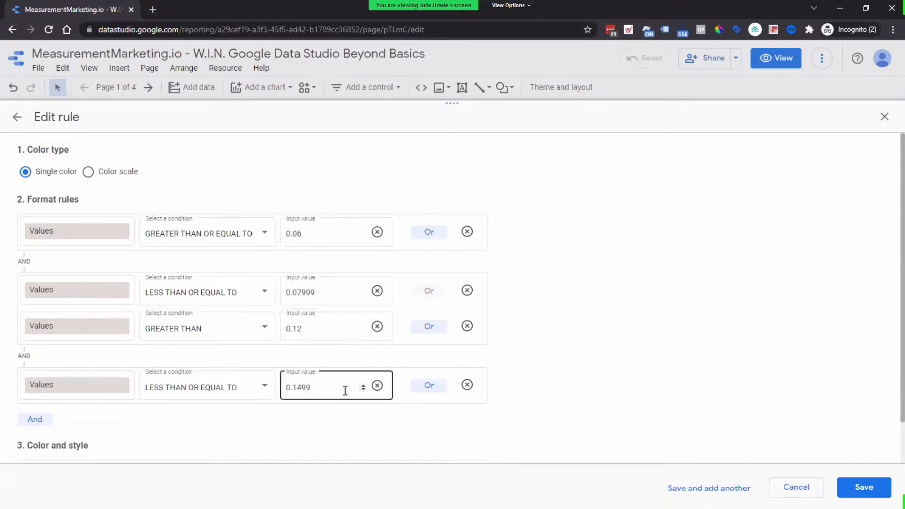
pyautogui.click(17, 117)
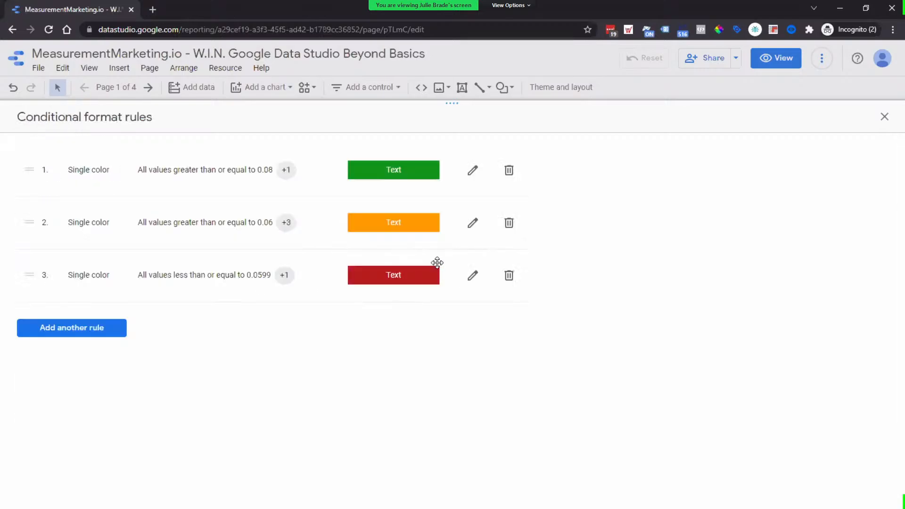
pyautogui.click(471, 275)
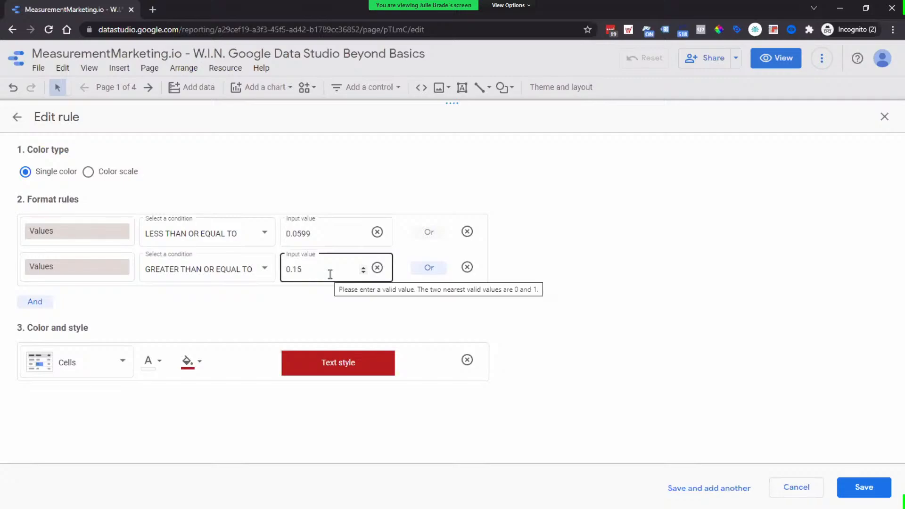
pyautogui.click(17, 117)
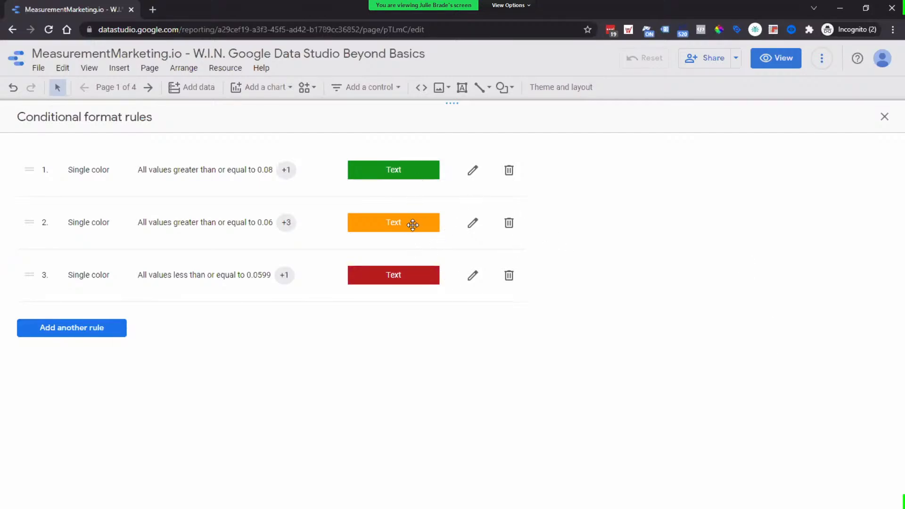
pyautogui.click(886, 118)
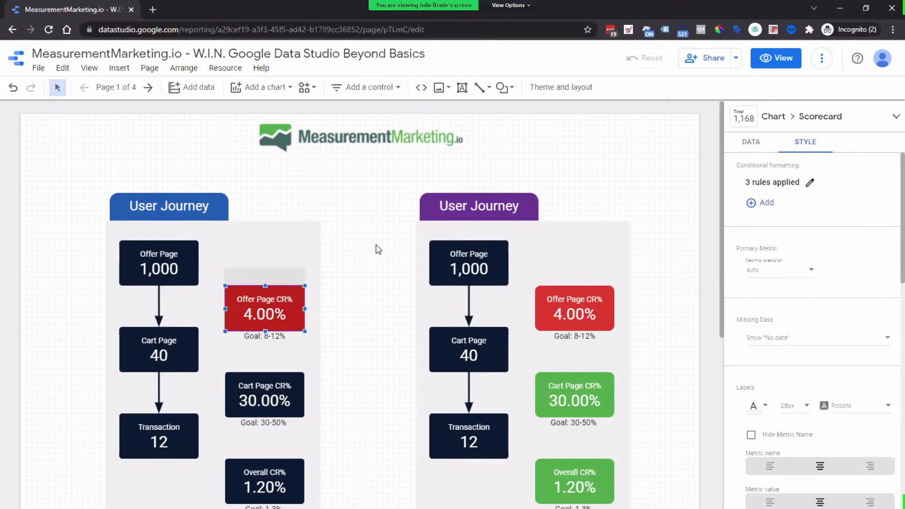
# Examine the color scale option in a new conditional formatting rule for the blue User Journey's Cart Page CR% scorecard, and discard the rule.
pyautogui.click(269, 388)
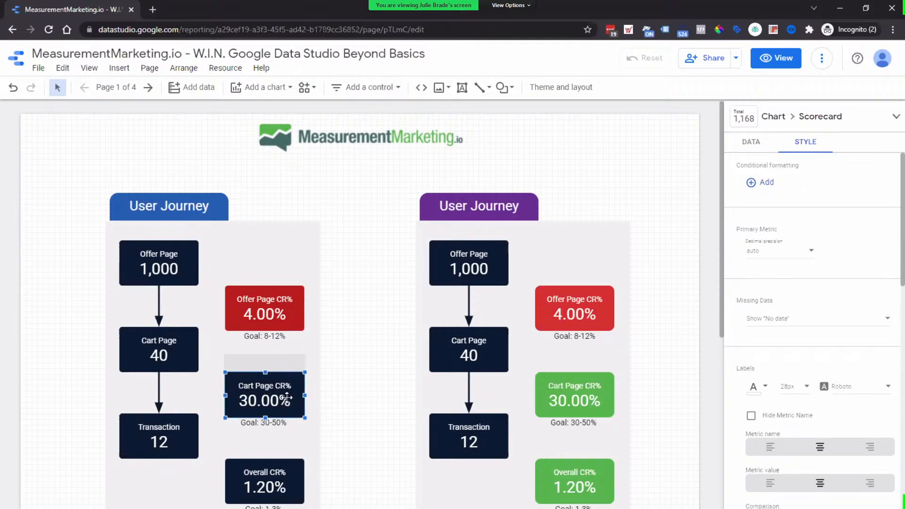
pyautogui.click(763, 185)
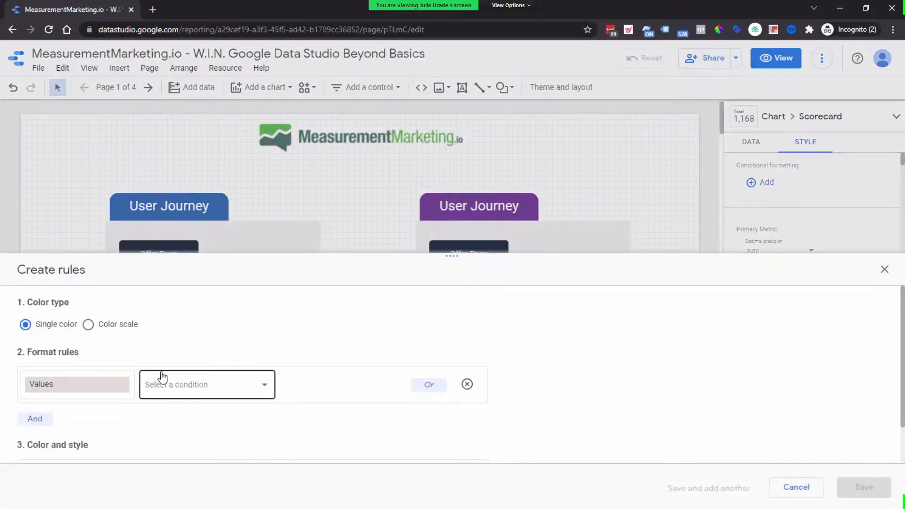
pyautogui.click(121, 327)
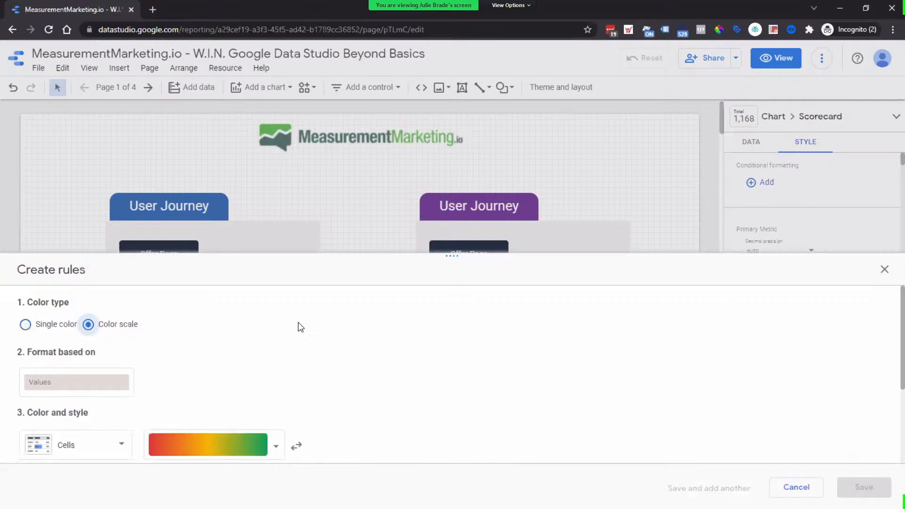
pyautogui.moveTo(466, 253); pyautogui.dragTo(471, 111)
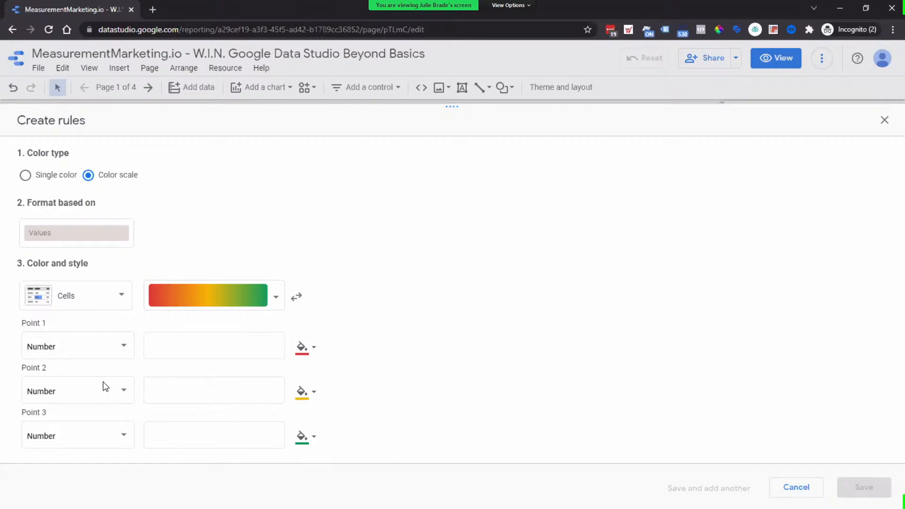
pyautogui.click(55, 177)
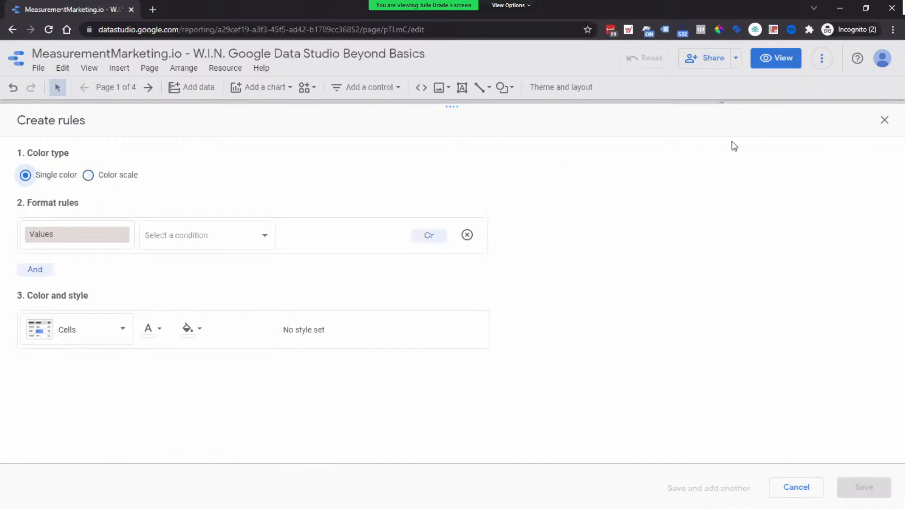
pyautogui.click(885, 122)
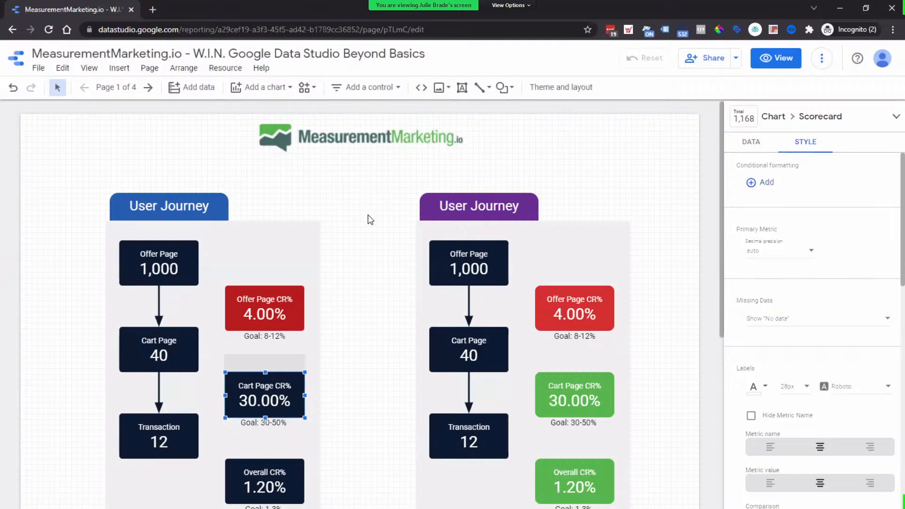
# Check the rules of the purple User Journey's Cart Page CR% scorecard, and paste only its style onto the blue User Journey's Cart Page CR% scorecard.
pyautogui.scroll(-2, 386, 279)
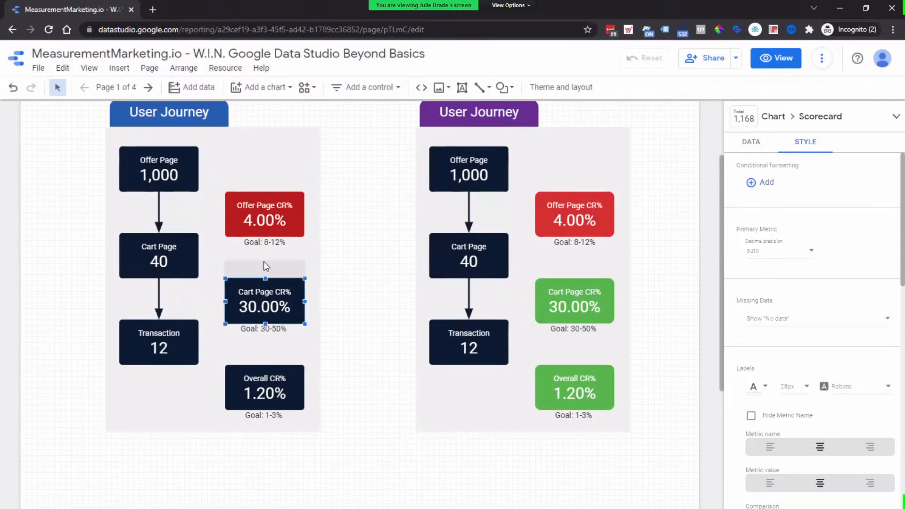
pyautogui.click(586, 307)
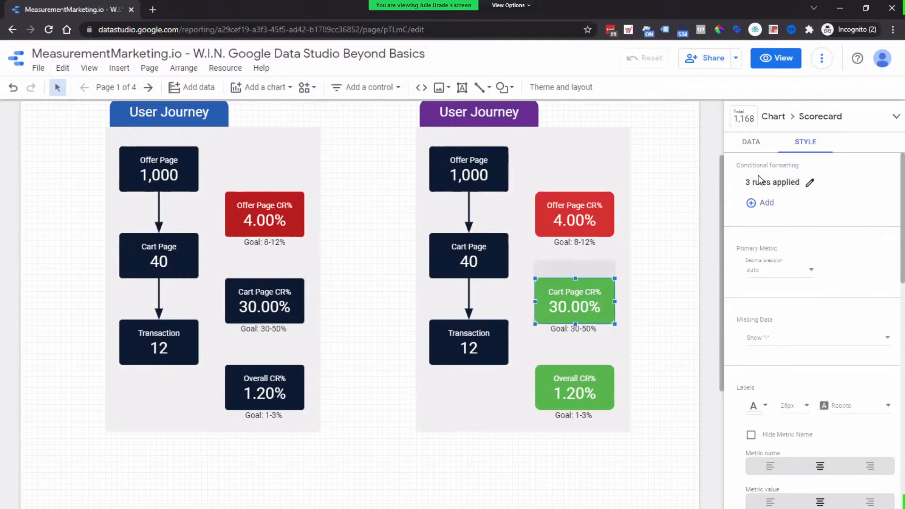
pyautogui.click(810, 182)
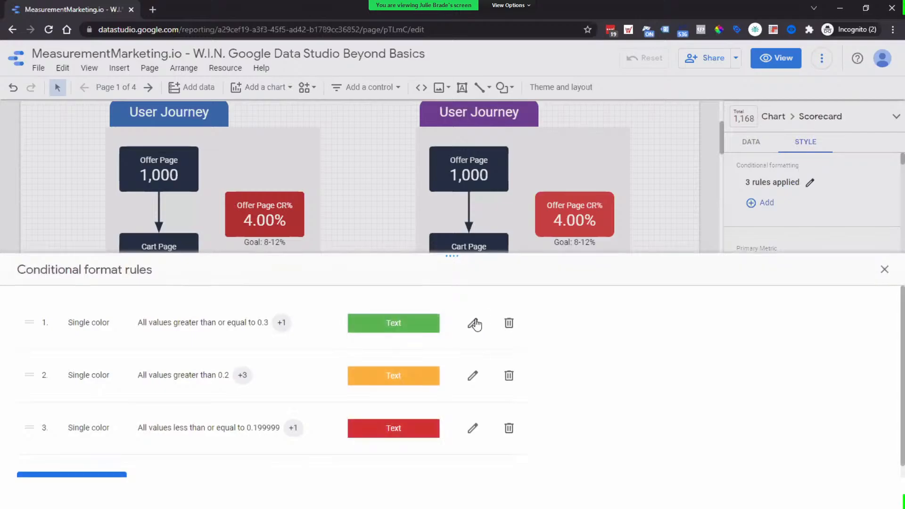
pyautogui.click(885, 270)
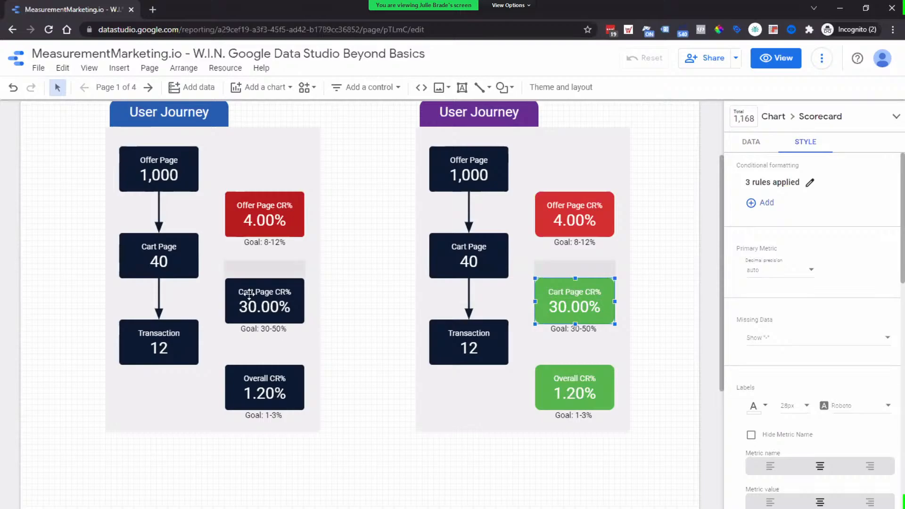
pyautogui.click(249, 295)
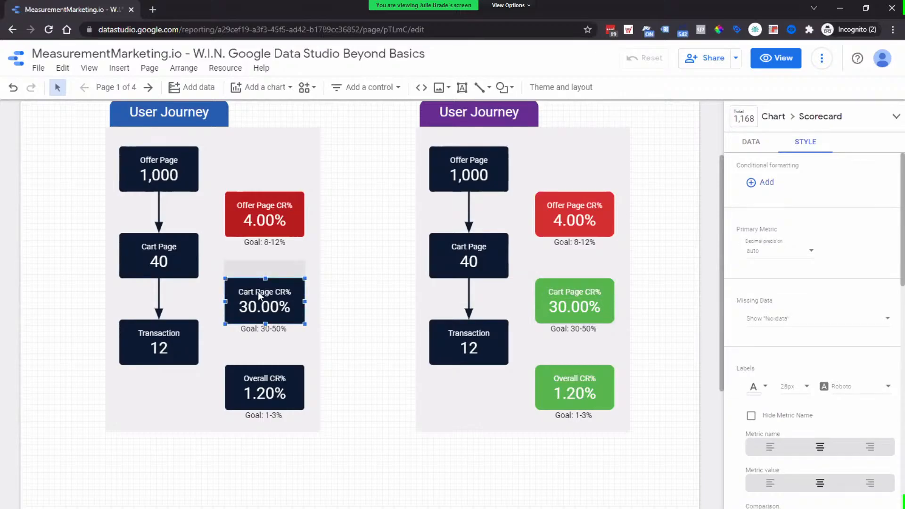
pyautogui.rightClick(258, 291)
pyautogui.moveTo(354, 156)
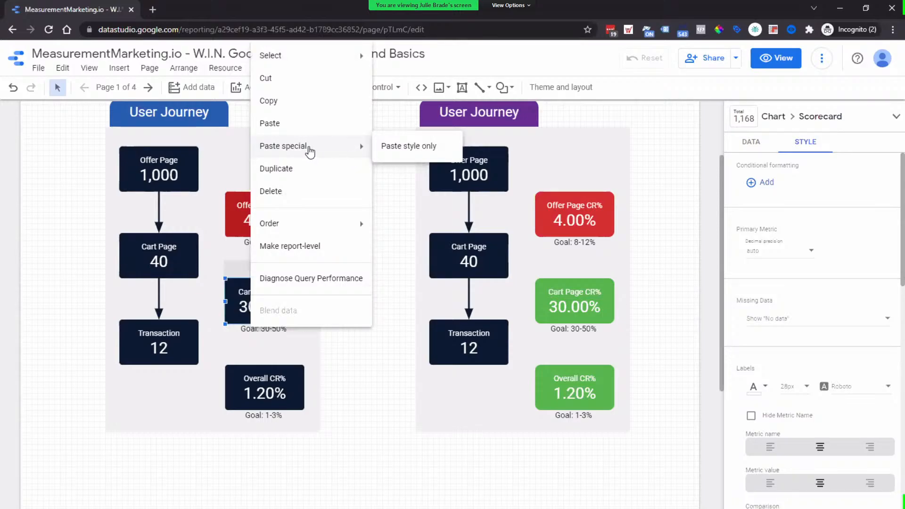
pyautogui.click(408, 148)
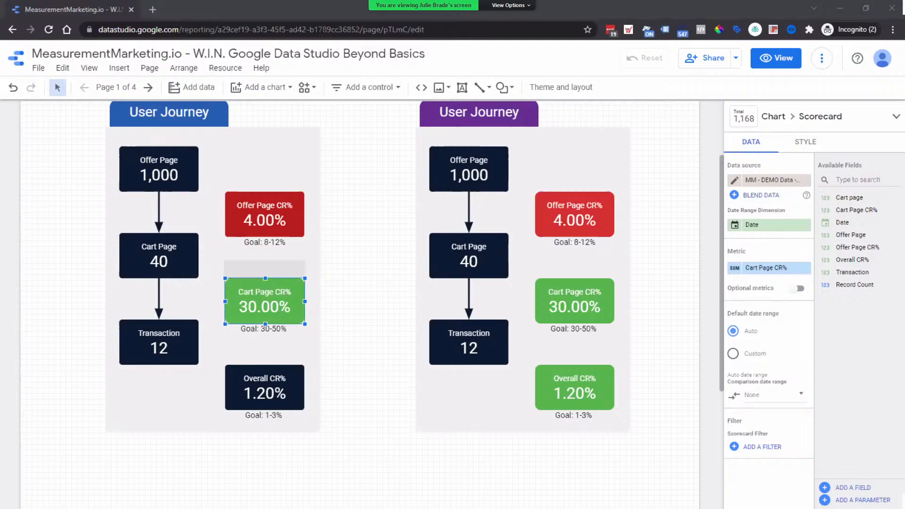
# Switch to the Conversion Rate Forecasts & Cheatsheet report, check the rules of the Cold Overall CR% scorecard under Cold Traffic, and copy that scorecard.
pyautogui.hotkey('alt', 'Tab')
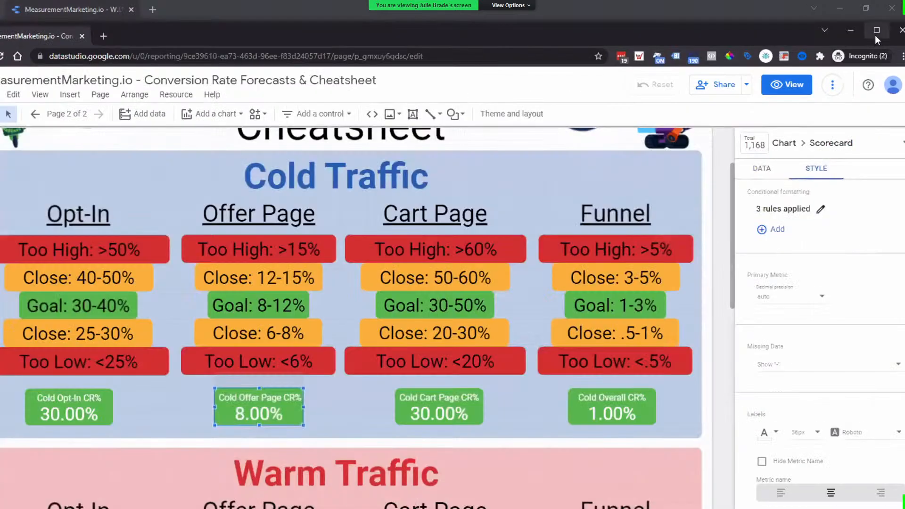
pyautogui.moveTo(172, 11); pyautogui.dragTo(207, 11)
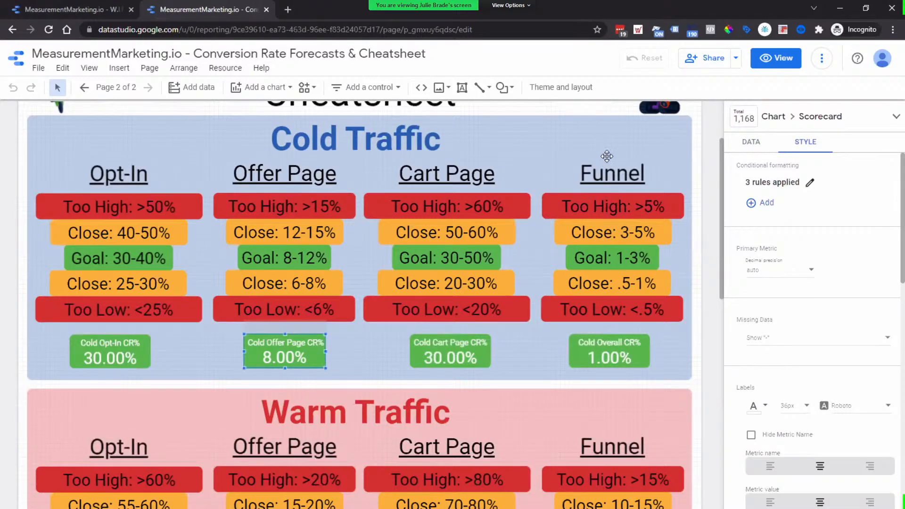
pyautogui.click(602, 349)
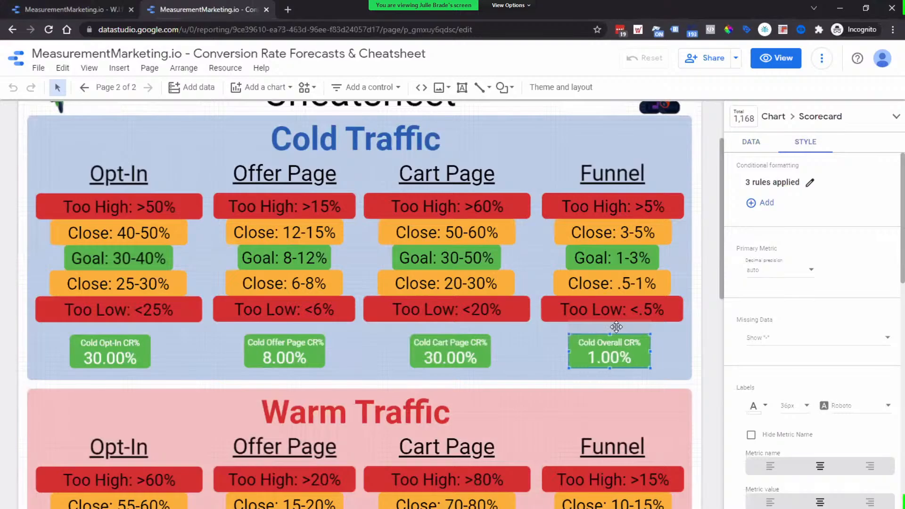
pyautogui.click(811, 184)
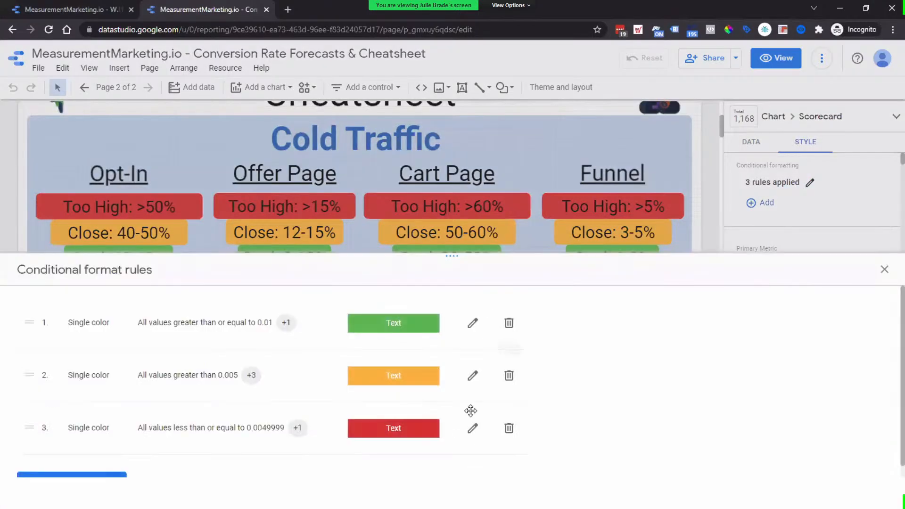
pyautogui.click(885, 269)
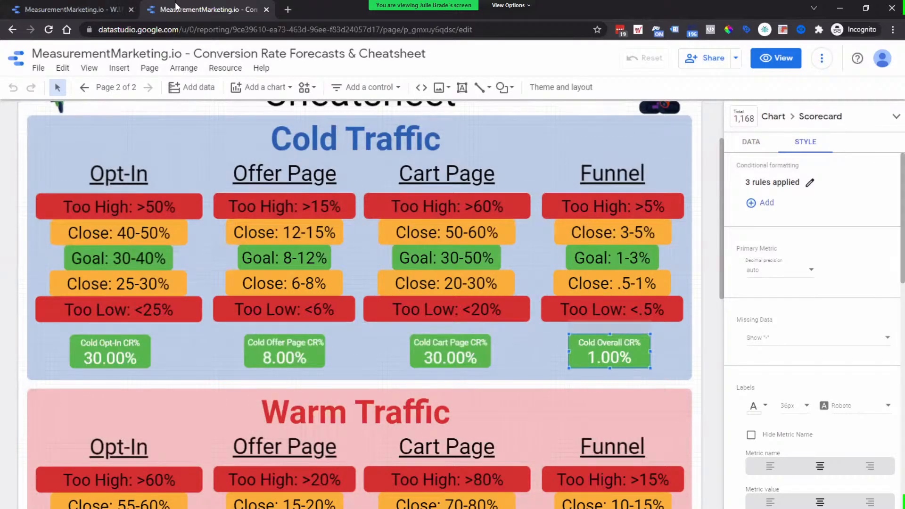
pyautogui.rightClick(629, 356)
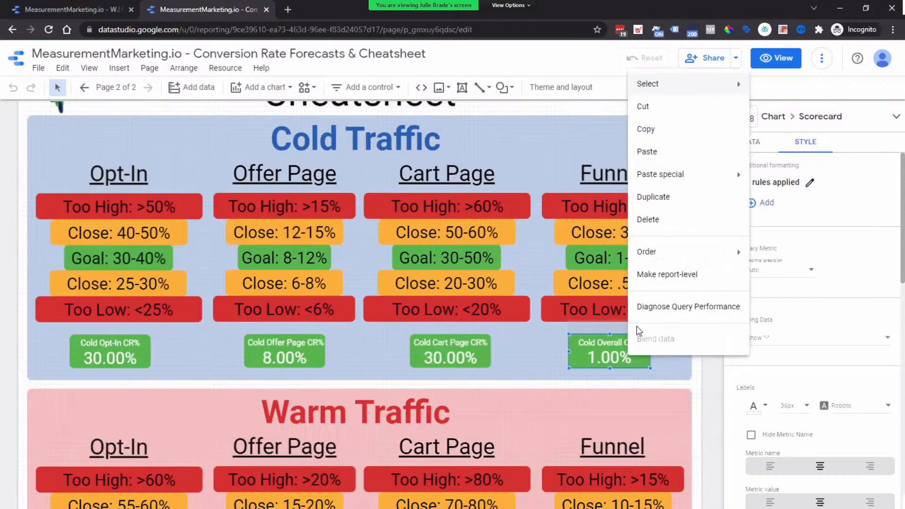
pyautogui.click(661, 129)
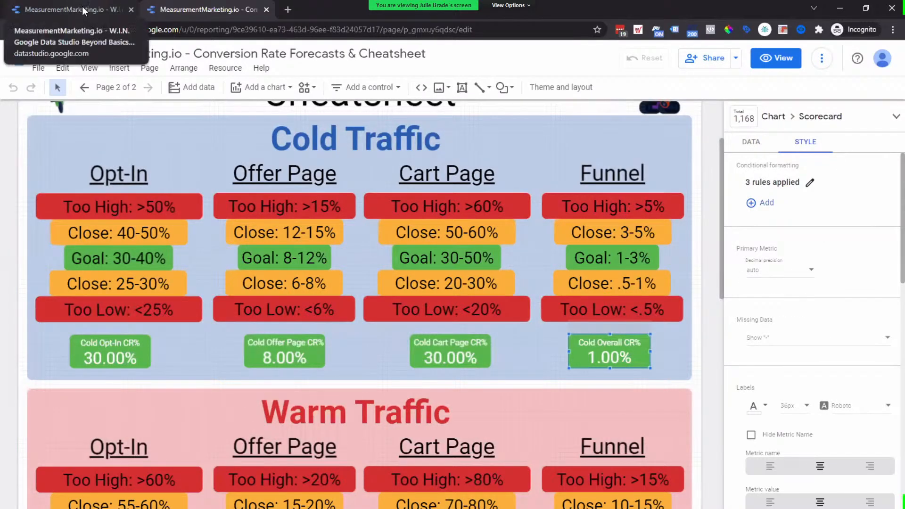
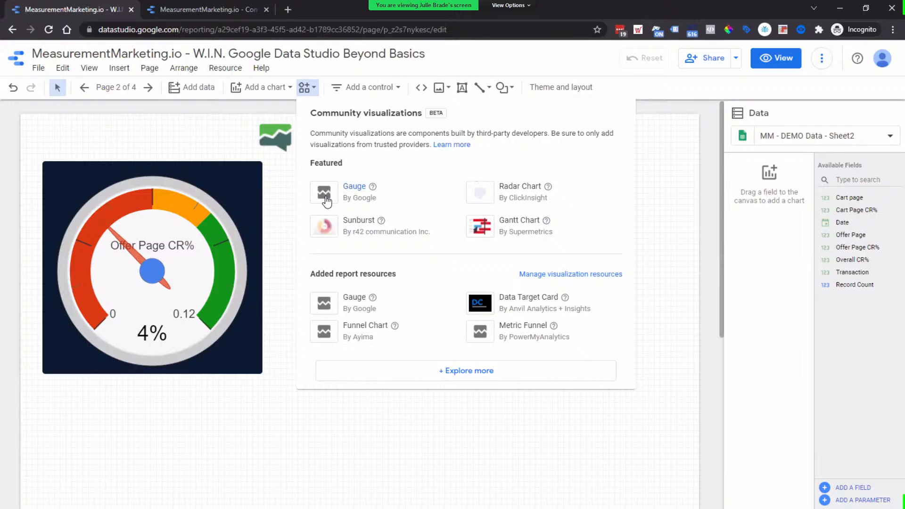
# Insert a Google Gauge community visualization beside the existing gauge and set its metric to Offer Page CR%.
pyautogui.click(343, 424)
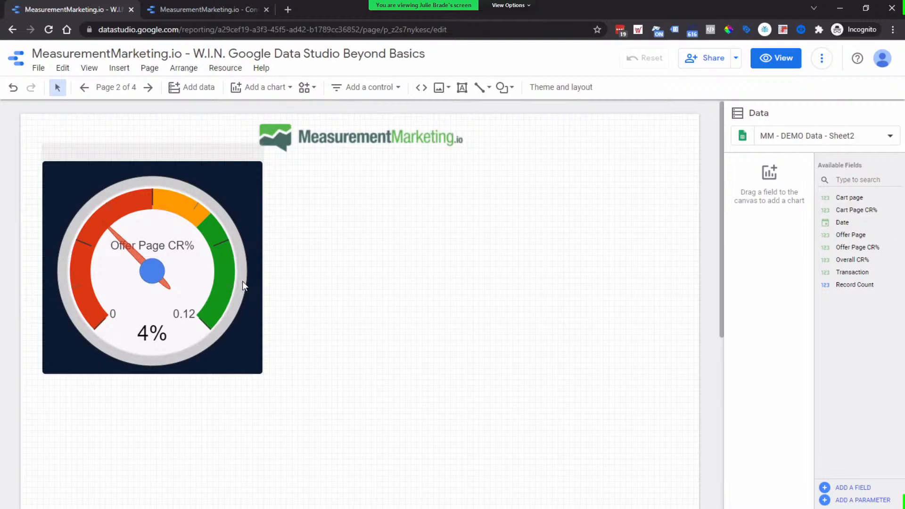
pyautogui.click(307, 89)
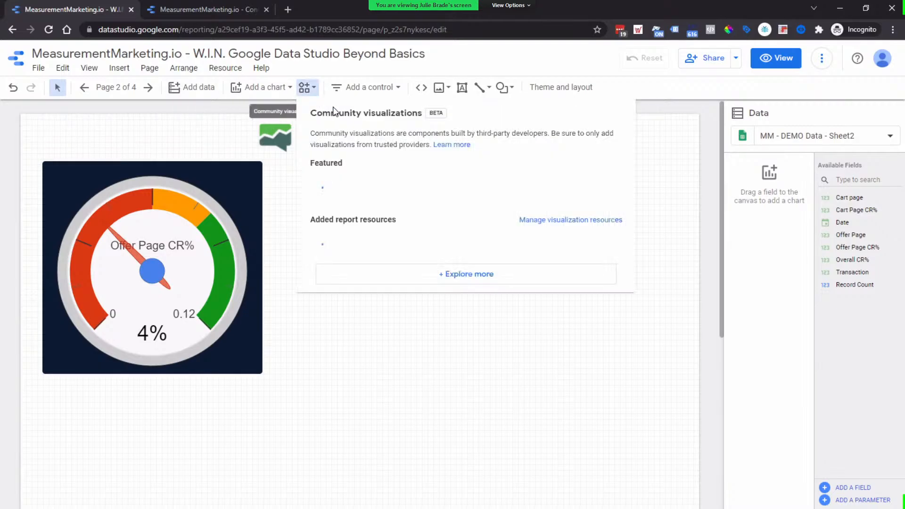
pyautogui.click(325, 190)
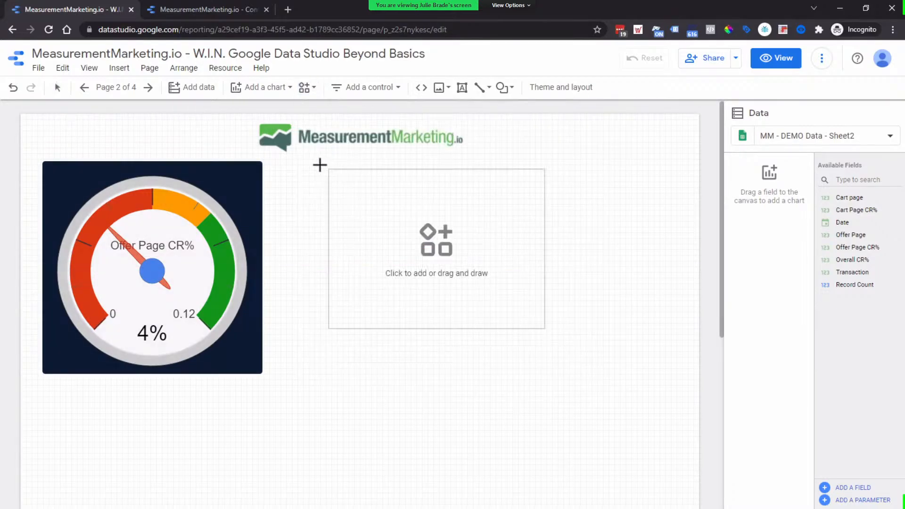
pyautogui.click(321, 161)
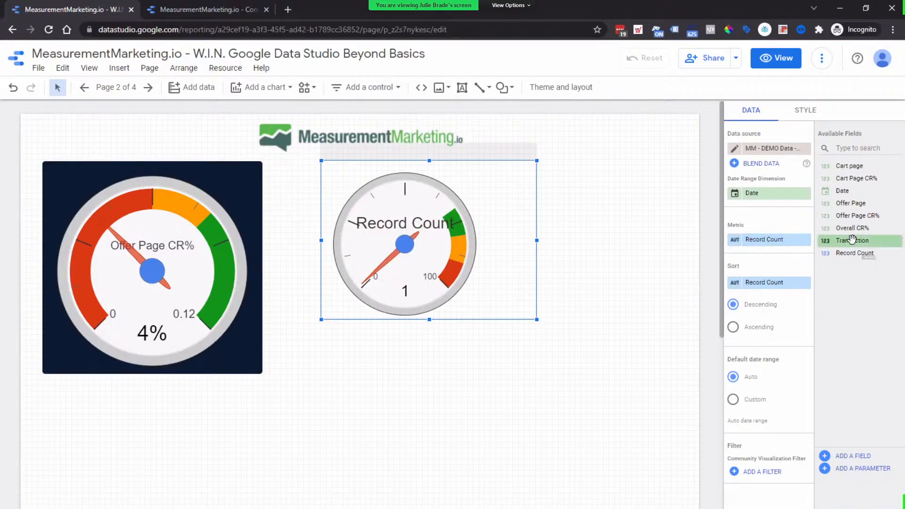
pyautogui.moveTo(873, 217); pyautogui.dragTo(774, 240)
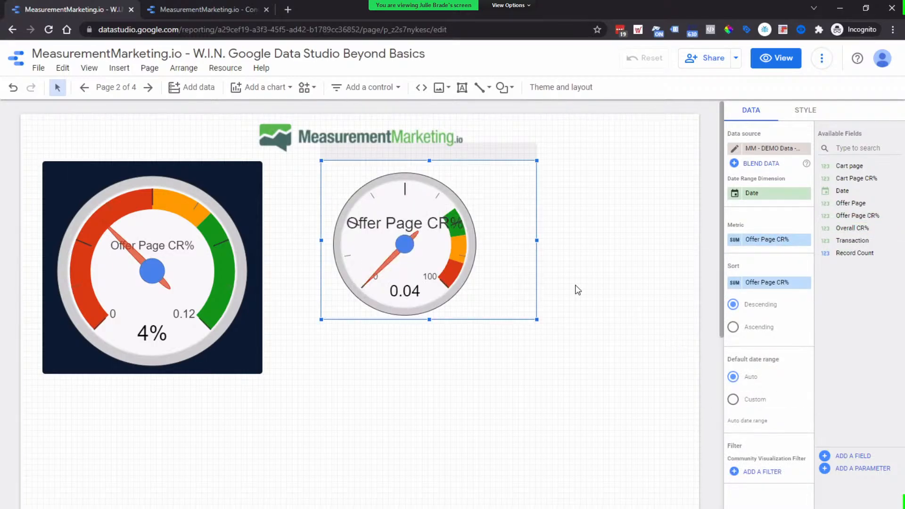
# Check the maximum gauge value in the style settings of the finished Offer Page CR% gauge.
pyautogui.click(202, 290)
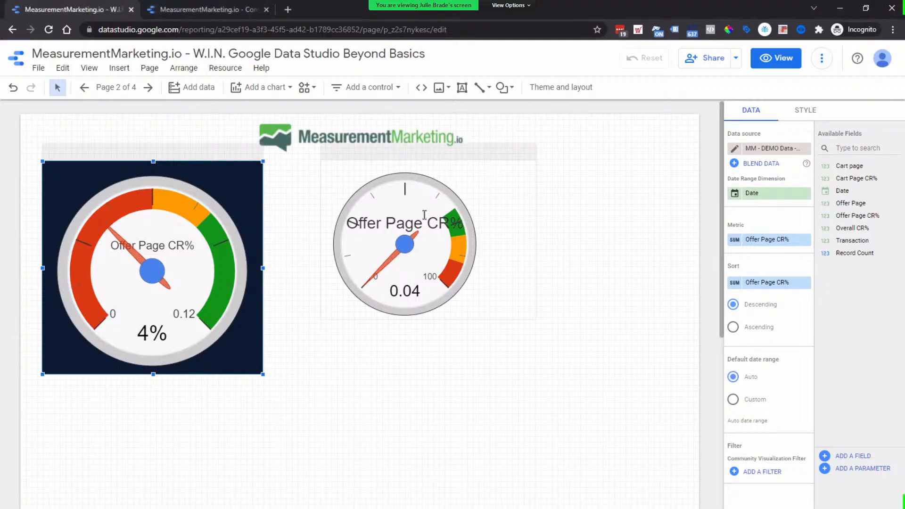
pyautogui.click(819, 118)
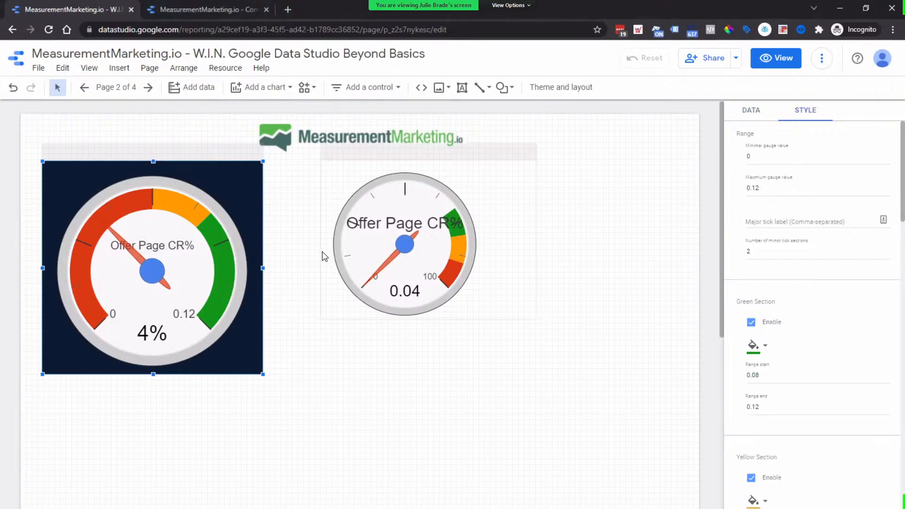
pyautogui.click(779, 188)
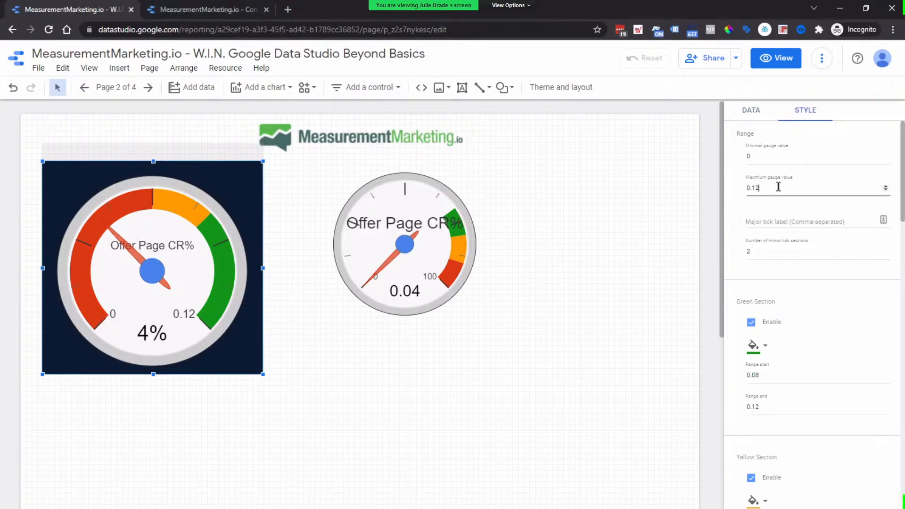
pyautogui.hotkey('ctrl', 'a')
# Set the maximum gauge value of the new Offer Page CR% gauge to 10.
pyautogui.click(396, 237)
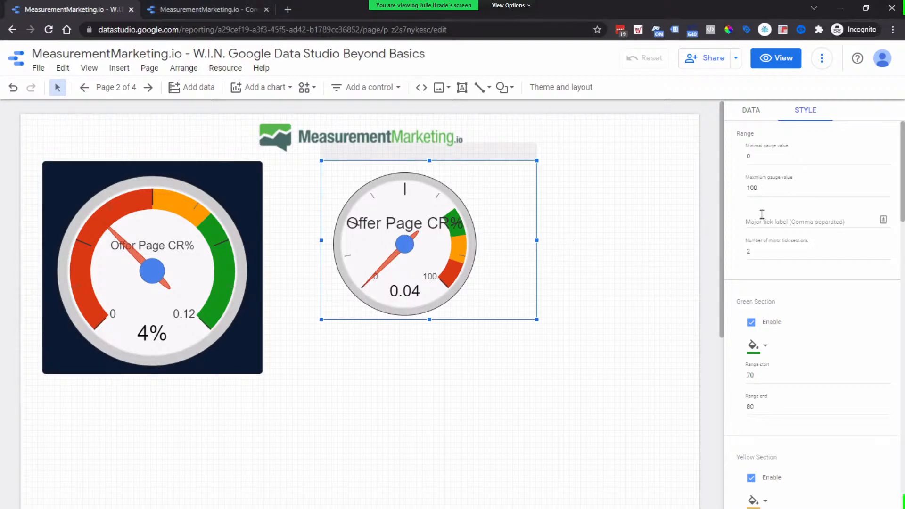
pyautogui.click(753, 190)
pyautogui.hotkey('ctrl', 'a')
pyautogui.write('10')
pyautogui.click(653, 345)
# Set the maximum gauge value of the new Offer Page CR% gauge to .12.
pyautogui.click(471, 225)
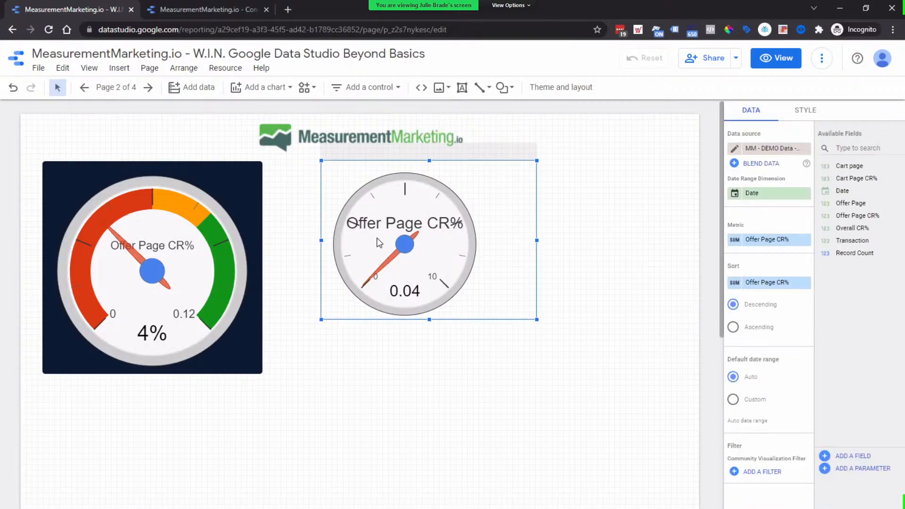
pyautogui.click(804, 112)
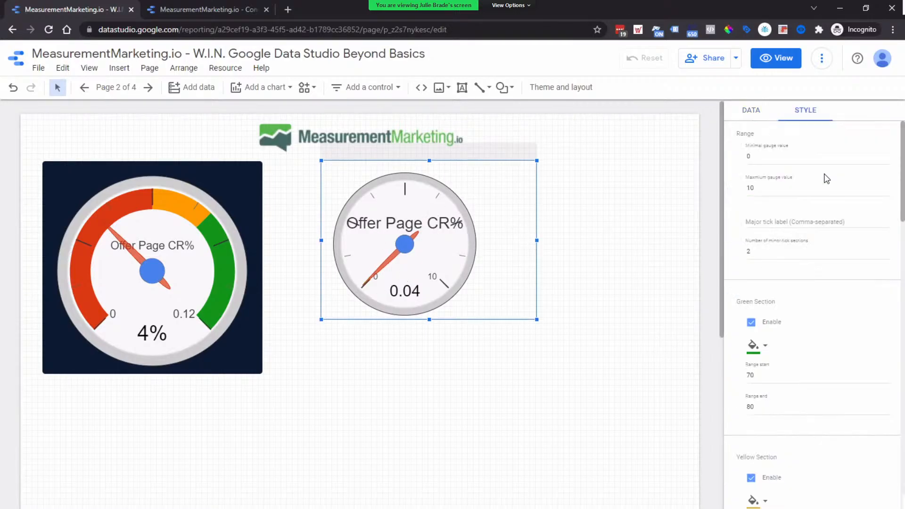
pyautogui.doubleClick(804, 188)
pyautogui.write('.12')
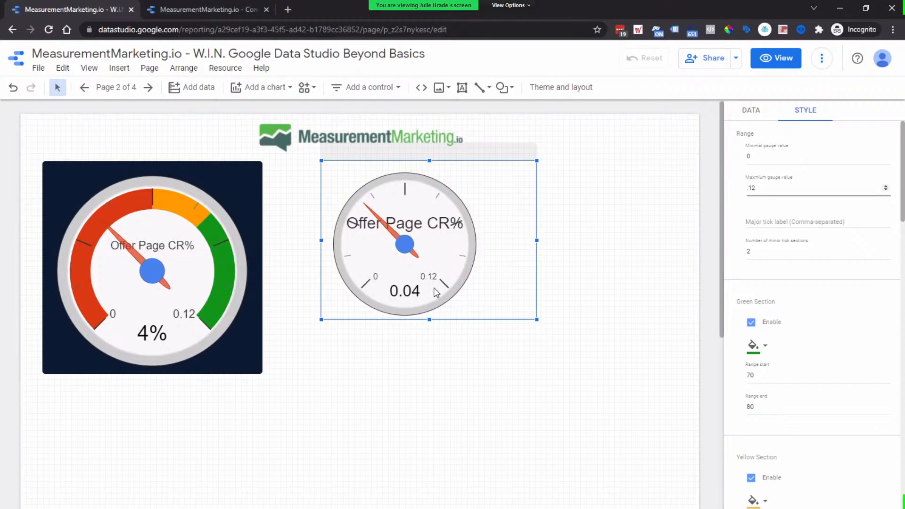
pyautogui.click(390, 297)
pyautogui.doubleClick(421, 294)
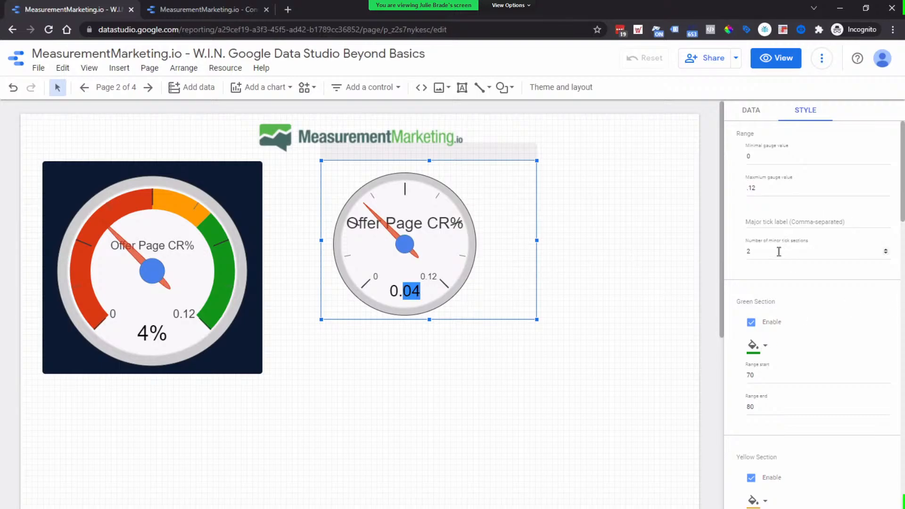
# Set the new Offer Page CR% gauge's green section to range from .08 to .12.
pyautogui.scroll(-2, 789, 294)
pyautogui.click(789, 285)
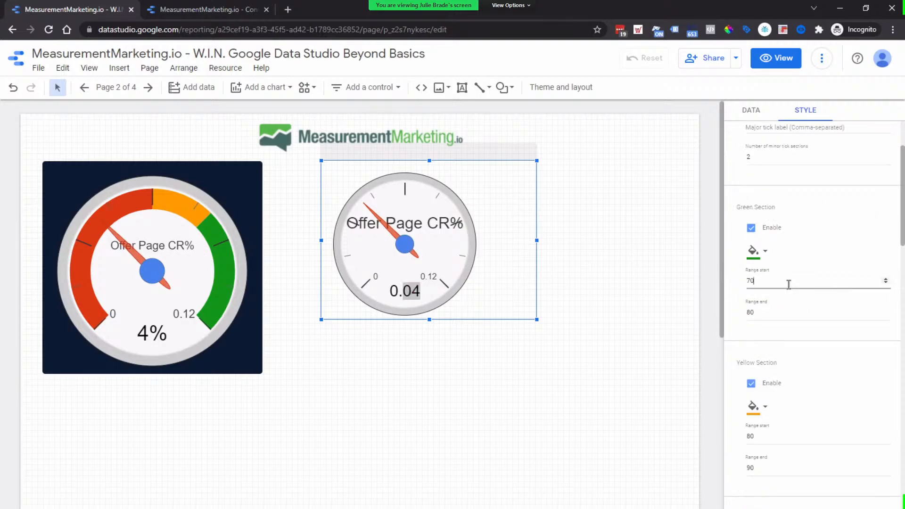
pyautogui.doubleClick(749, 285)
pyautogui.write('.08')
pyautogui.click(817, 313)
pyautogui.doubleClick(819, 313)
pyautogui.write('.12')
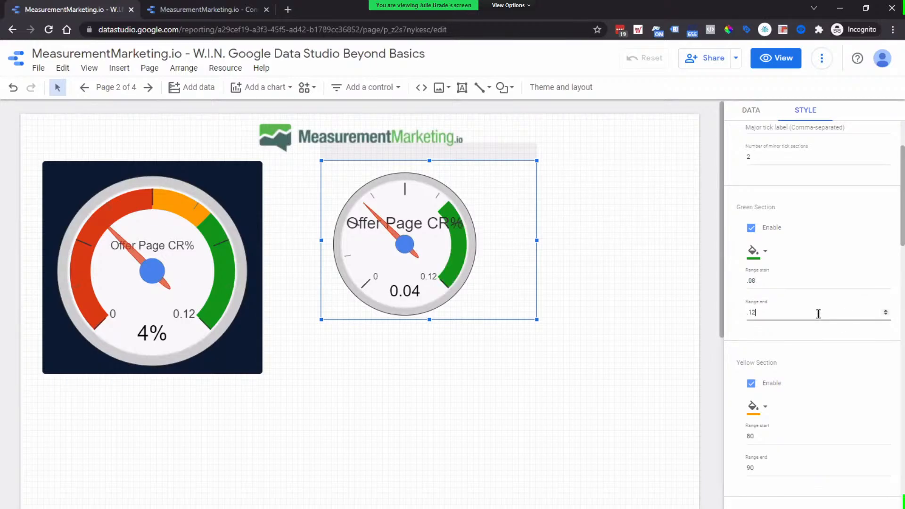
# Try a yellow section range of .01 to .03 on the new gauge, and an end value of 1.
pyautogui.scroll(-4, 795, 340)
pyautogui.click(774, 246)
pyautogui.scroll(-2, 819, 382)
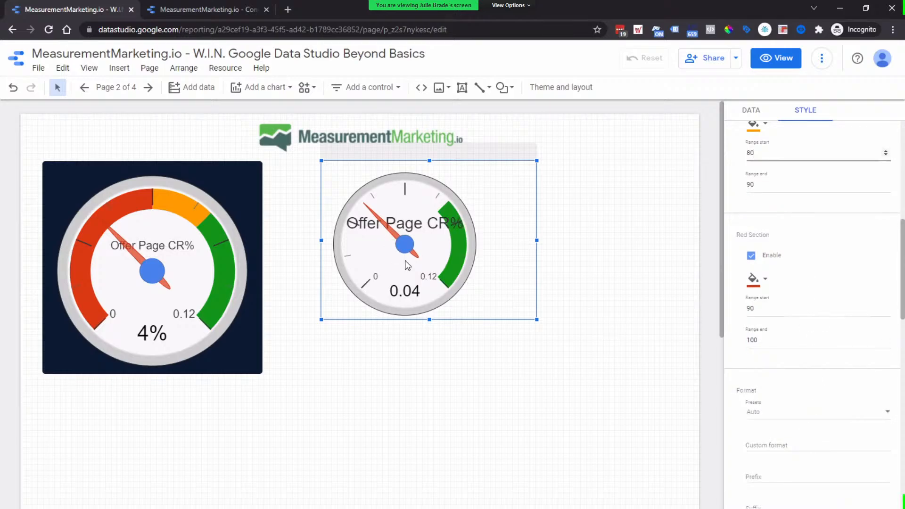
pyautogui.doubleClick(795, 154)
pyautogui.write('.1')
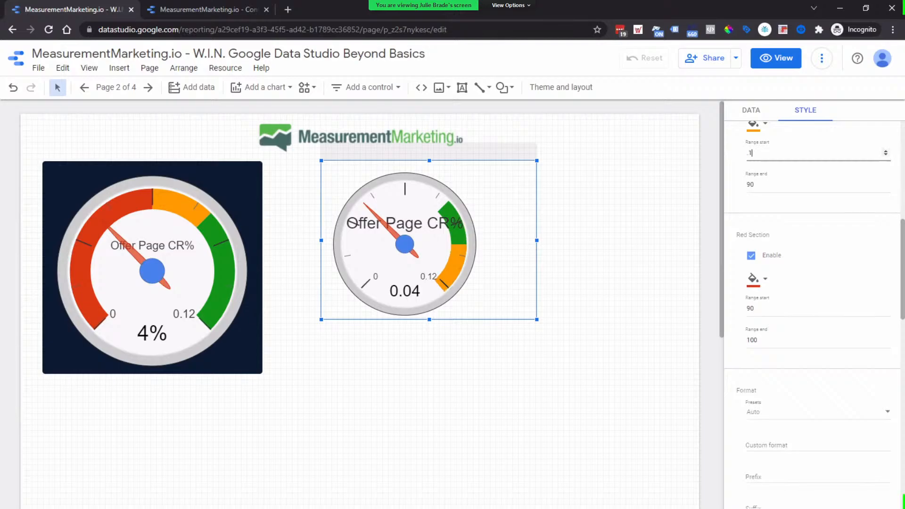
pyautogui.press('BackSpace')
pyautogui.write('01')
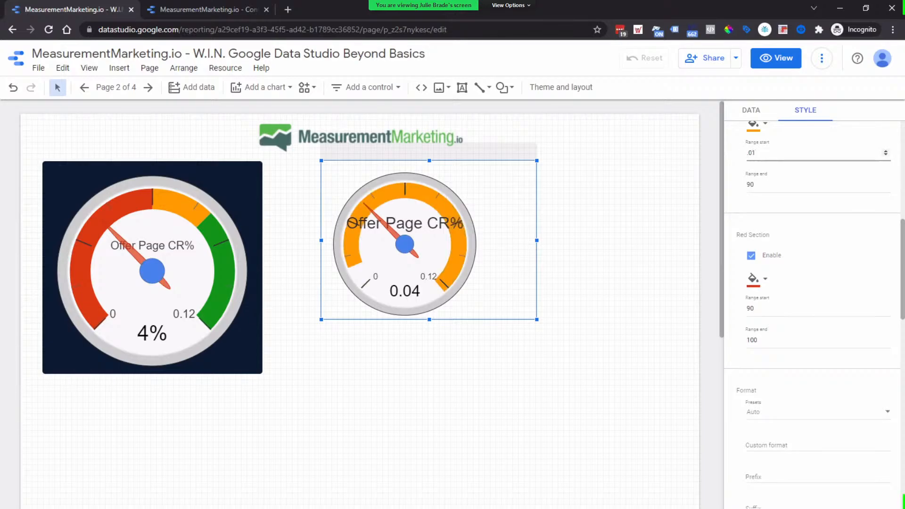
pyautogui.click(815, 180)
pyautogui.doubleClick(815, 181)
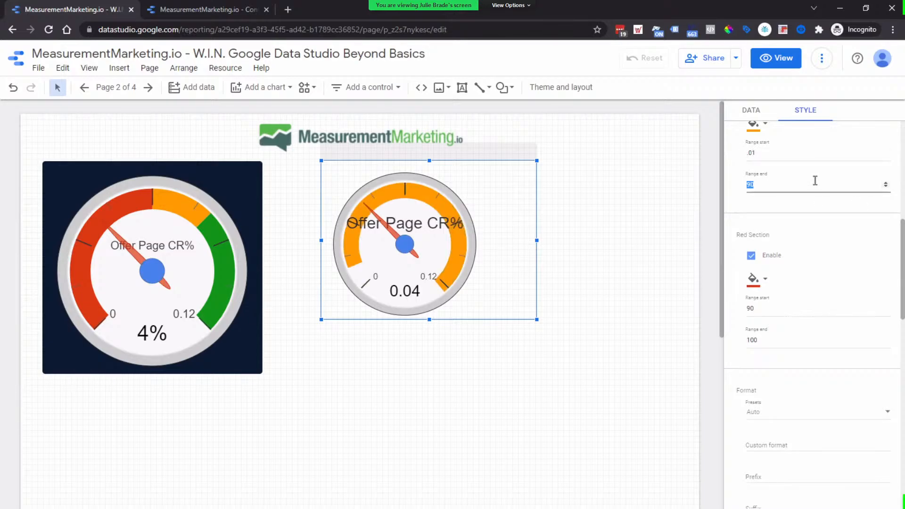
pyautogui.write('.03')
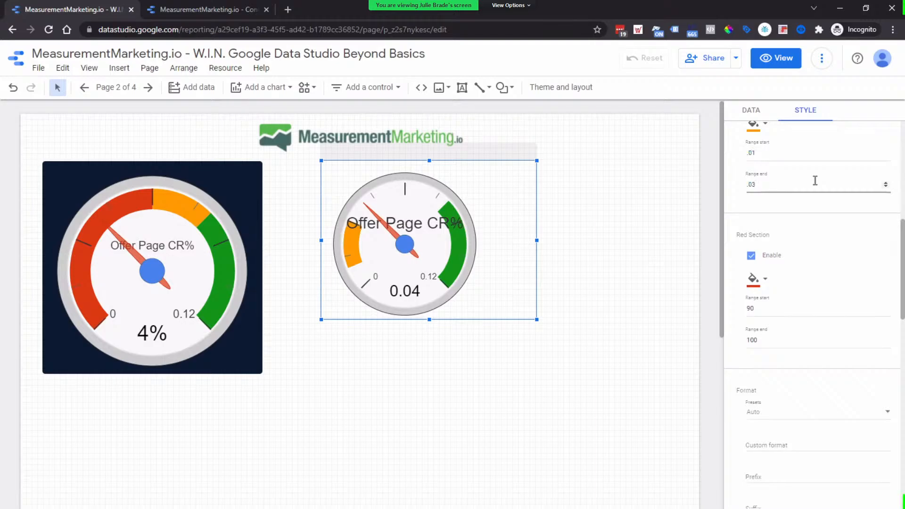
pyautogui.press('BackSpace')
pyautogui.press('BackSpace')
pyautogui.press('BackSpace')
pyautogui.write('1')
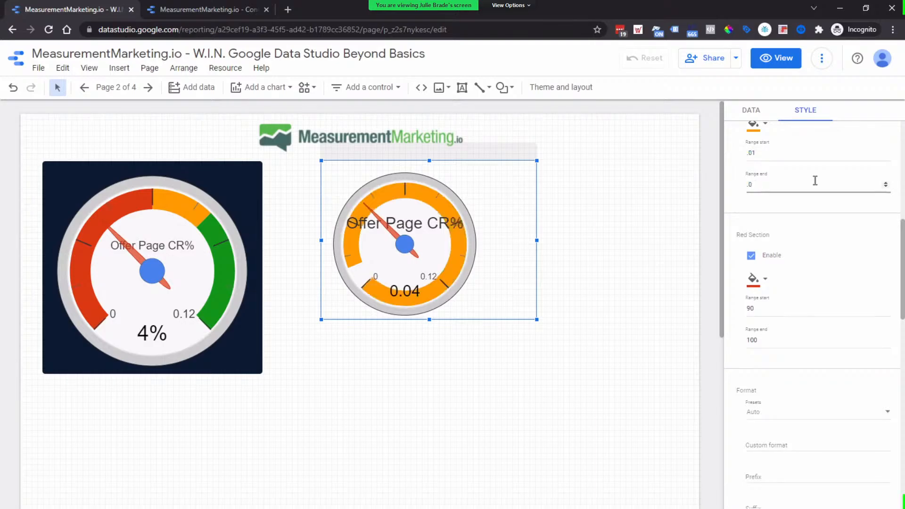
# Set the new gauge's yellow section to range from .06 to .08.
pyautogui.scroll(2, 802, 213)
pyautogui.click(793, 246)
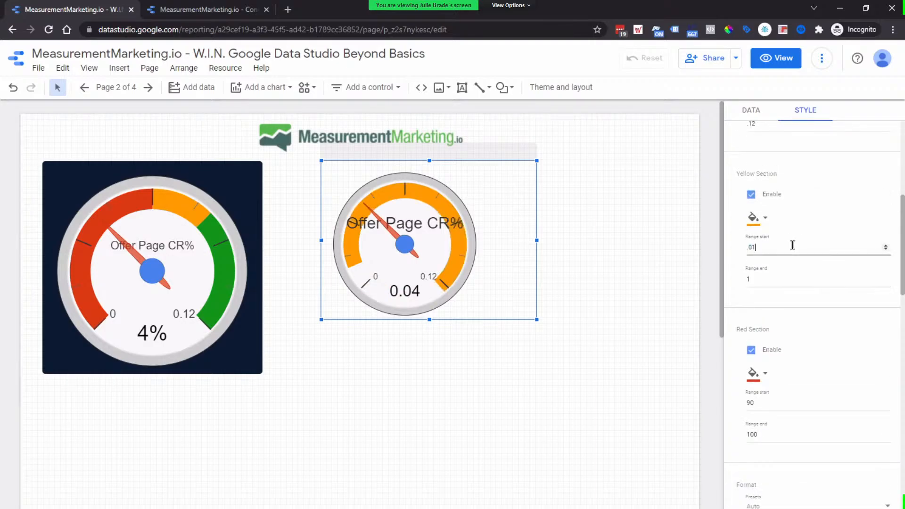
pyautogui.press('BackSpace')
pyautogui.write('6')
pyautogui.doubleClick(786, 275)
pyautogui.write('.08')
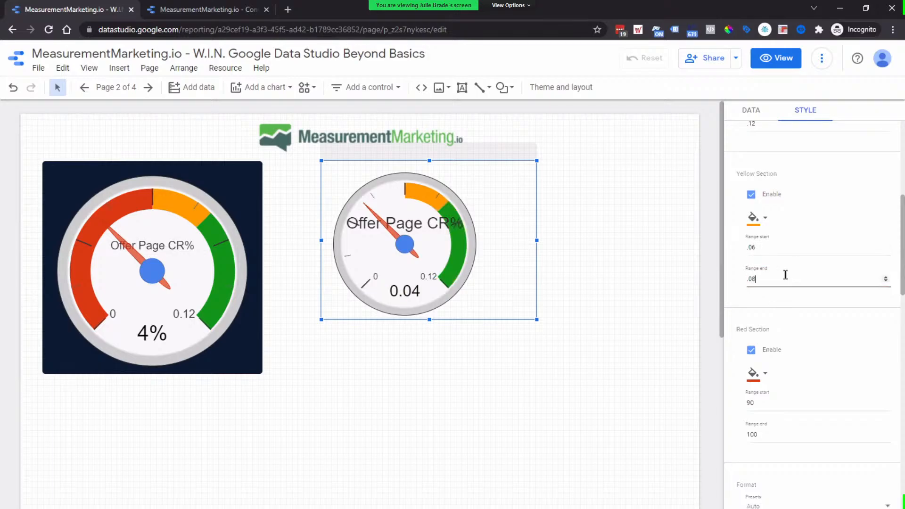
# Set the new gauge's red section to range from 0 to .06.
pyautogui.doubleClick(784, 407)
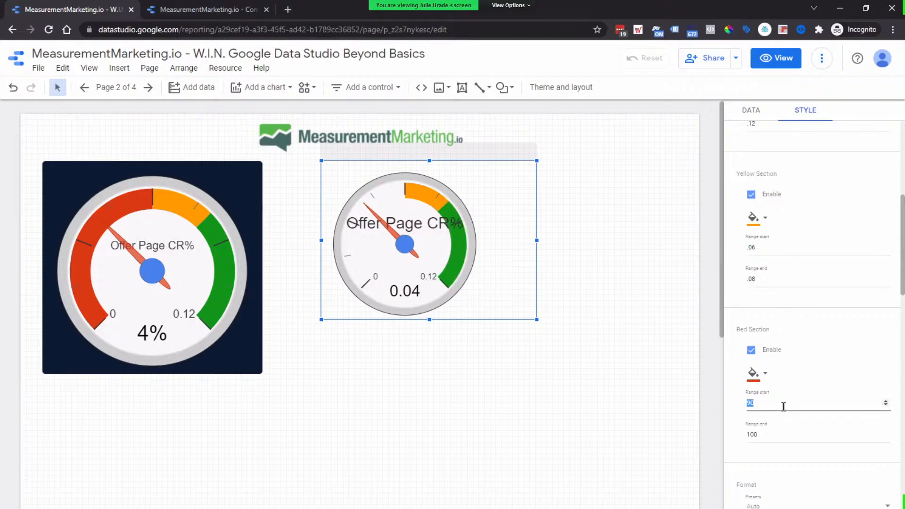
pyautogui.write('0')
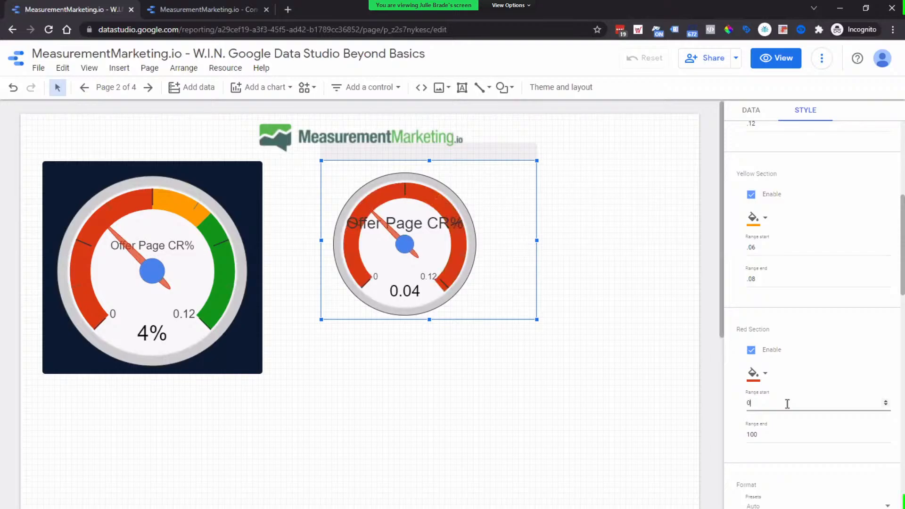
pyautogui.doubleClick(786, 433)
pyautogui.write('.06')
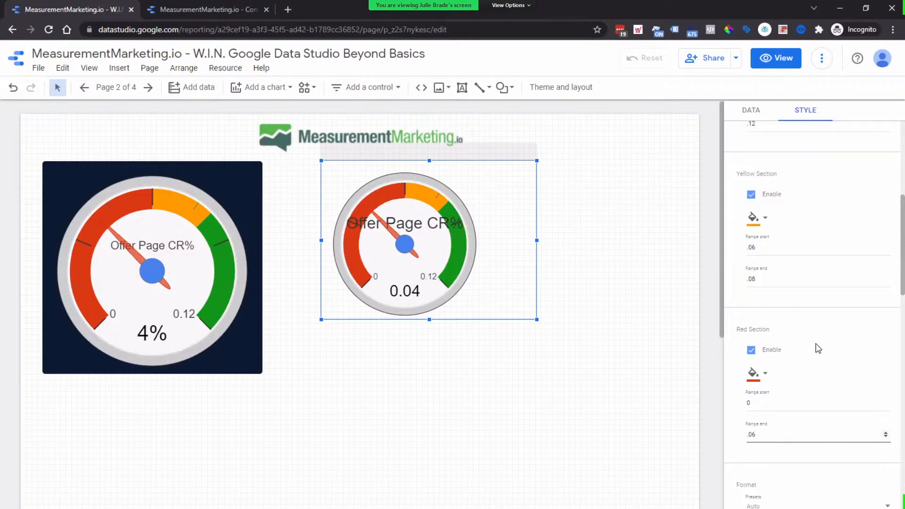
# Check the Cold Traffic ranges in the cheatsheet report and review the new gauge's remaining label, background and border settings.
pyautogui.click(202, 10)
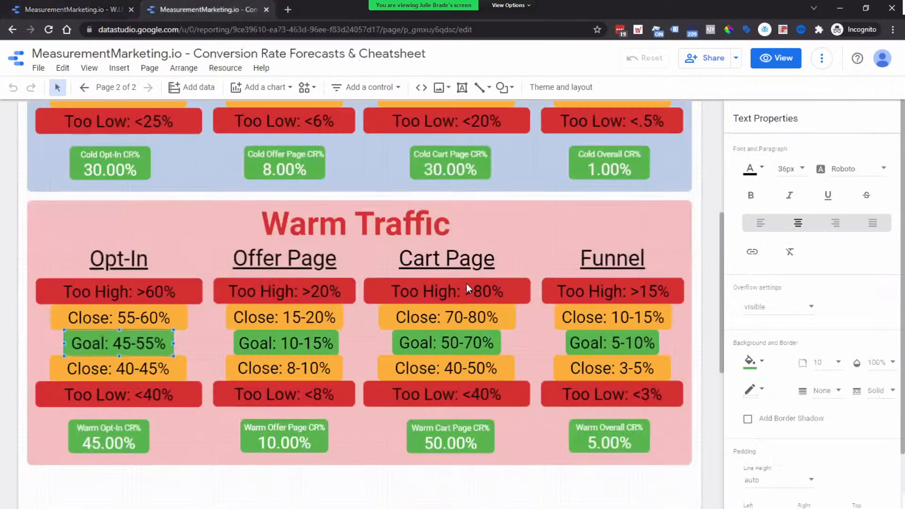
pyautogui.scroll(5, 396, 280)
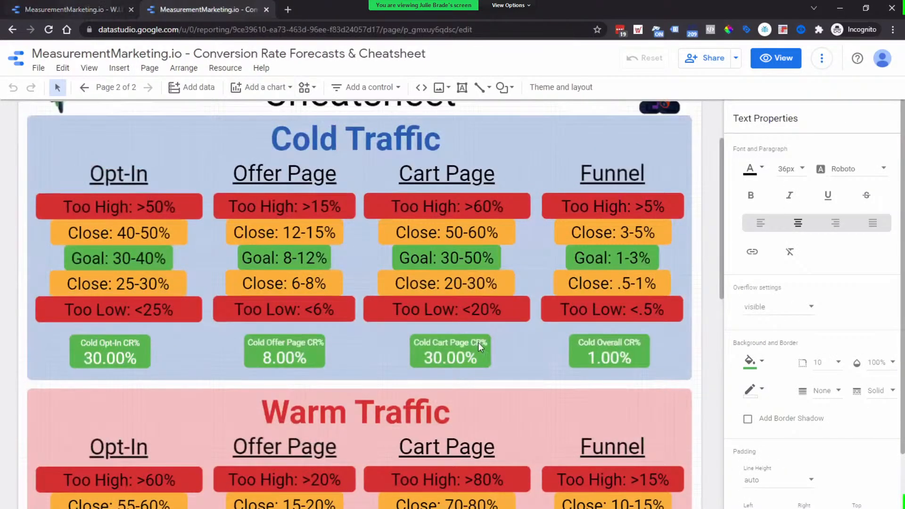
pyautogui.hotkey('ctrl', 'Tab')
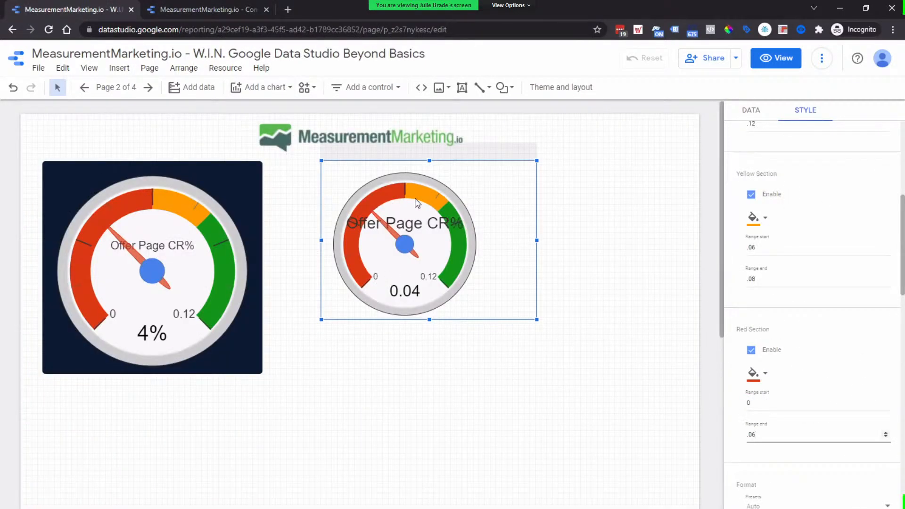
pyautogui.scroll(-4, 816, 350)
pyautogui.scroll(-8, 813, 355)
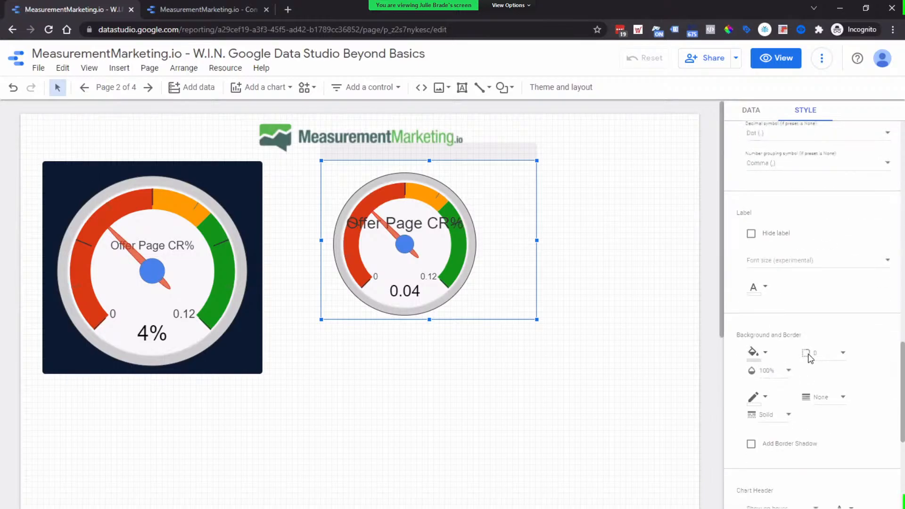
pyautogui.scroll(-4, 849, 409)
pyautogui.scroll(3, 483, 347)
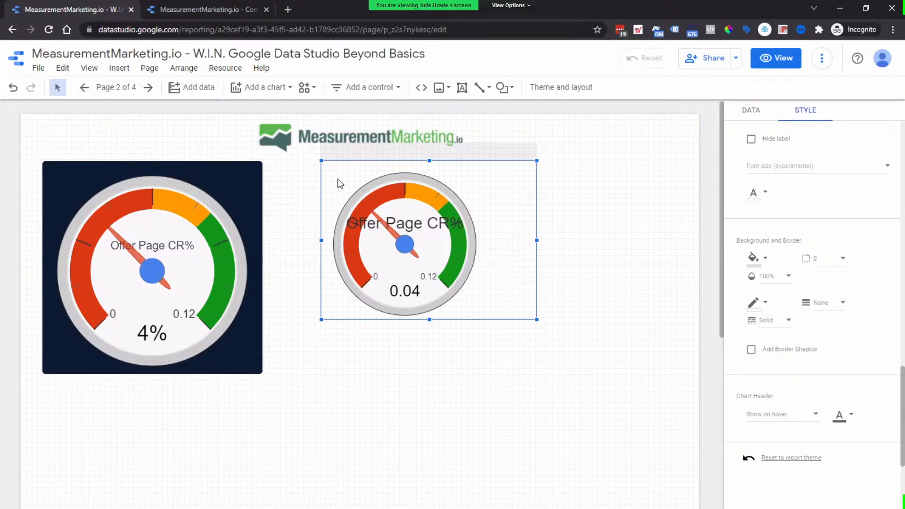
# Go to page 3 of the report and insert an Ayima Funnel Chart community visualization below the existing funnel.
pyautogui.click(149, 88)
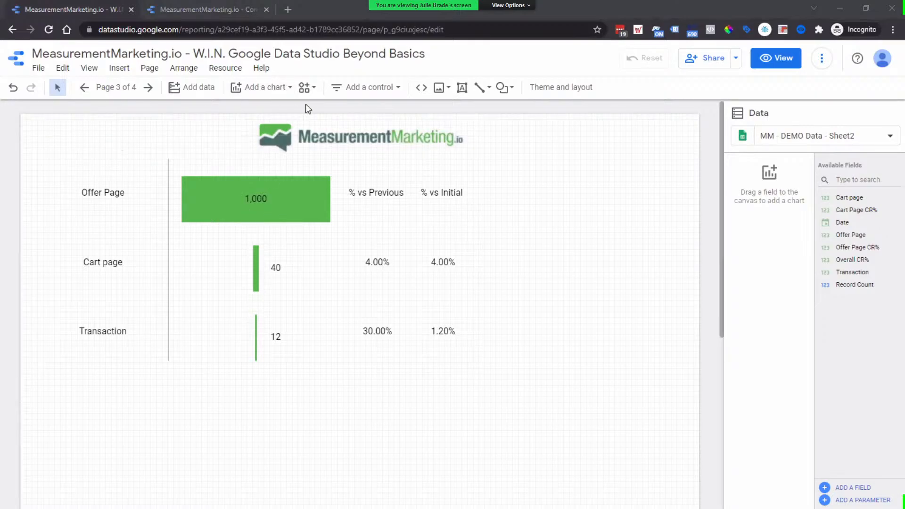
pyautogui.click(304, 87)
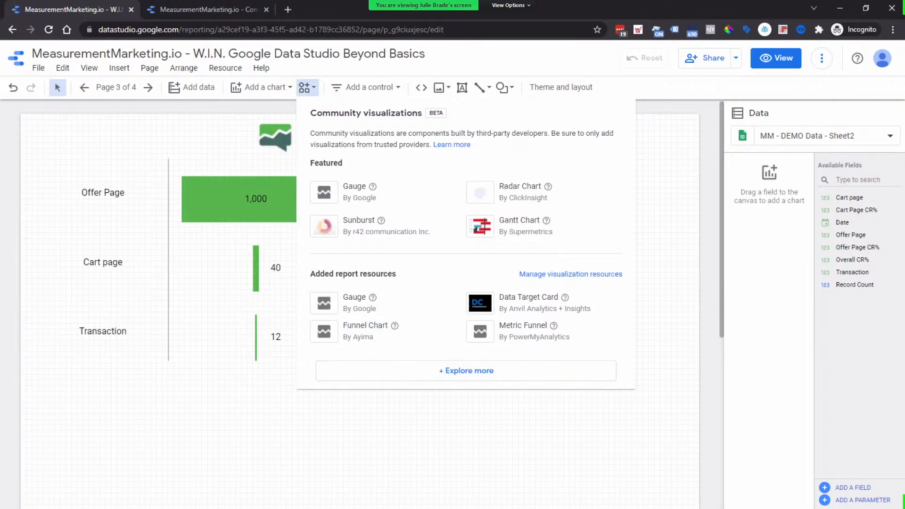
pyautogui.click(156, 390)
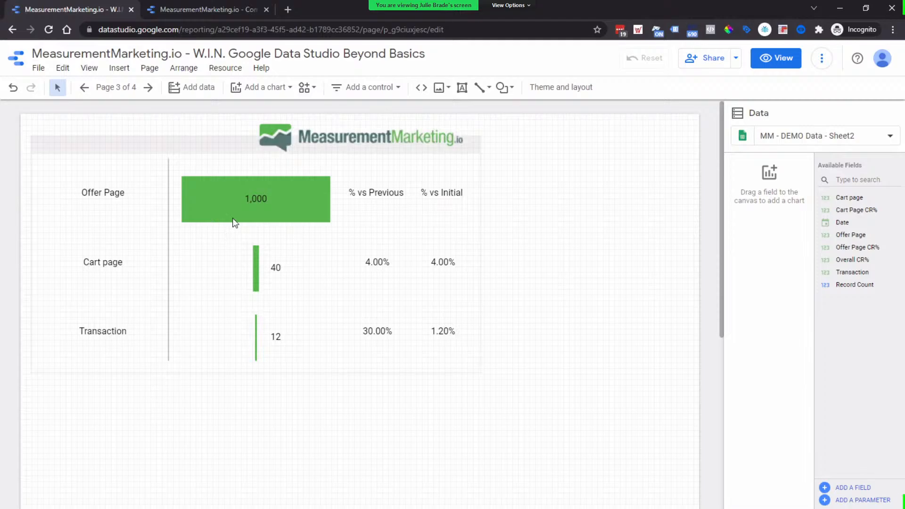
pyautogui.click(305, 88)
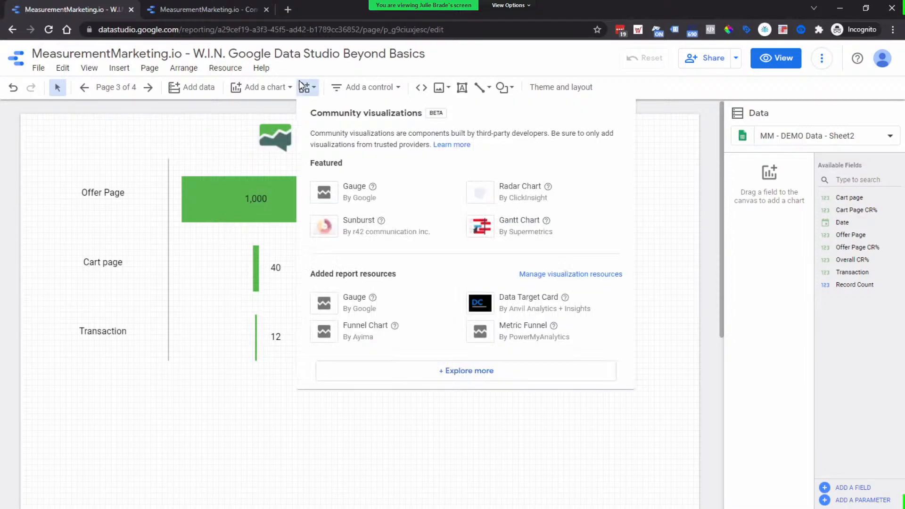
pyautogui.click(352, 338)
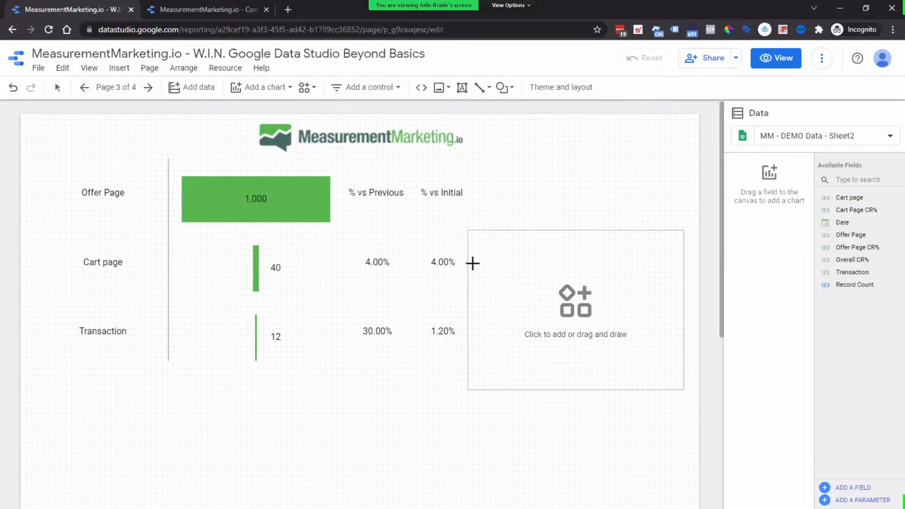
pyautogui.scroll(-2, 471, 304)
pyautogui.click(53, 282)
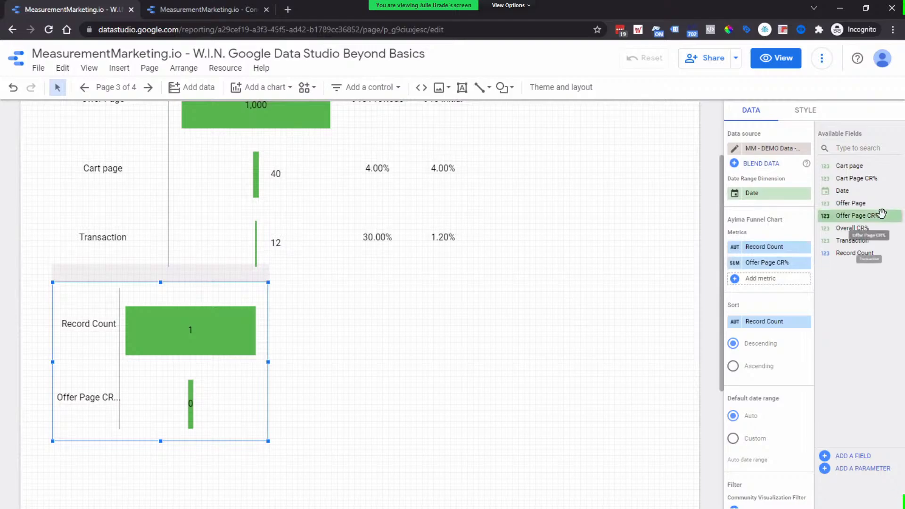
# Set the new funnel chart's metrics to Offer Page, Cart page and Transaction, removing Offer Page CR% and Record Count.
pyautogui.moveTo(865, 203); pyautogui.dragTo(797, 269)
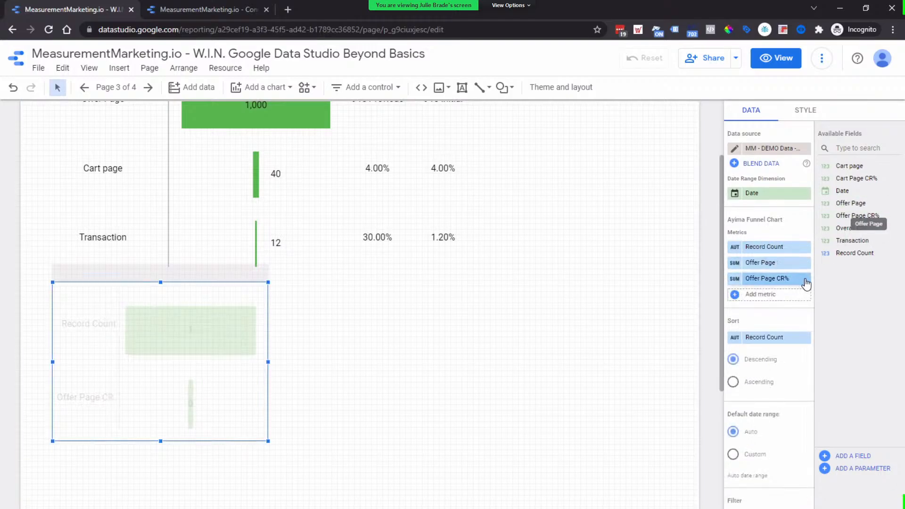
pyautogui.click(805, 278)
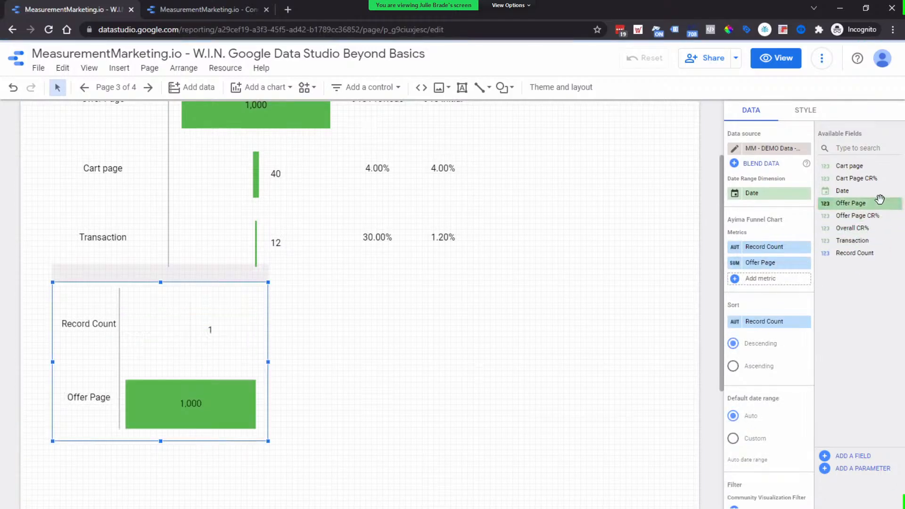
pyautogui.moveTo(848, 166); pyautogui.dragTo(784, 279)
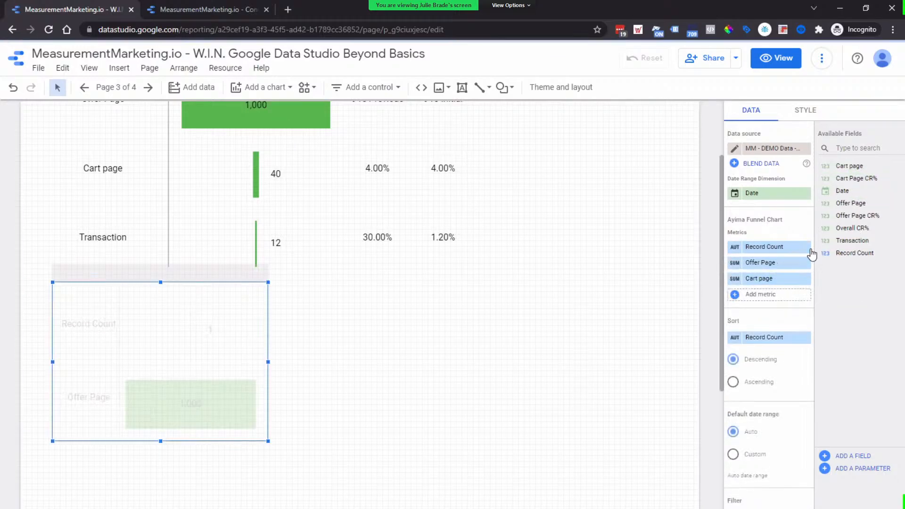
pyautogui.click(810, 252)
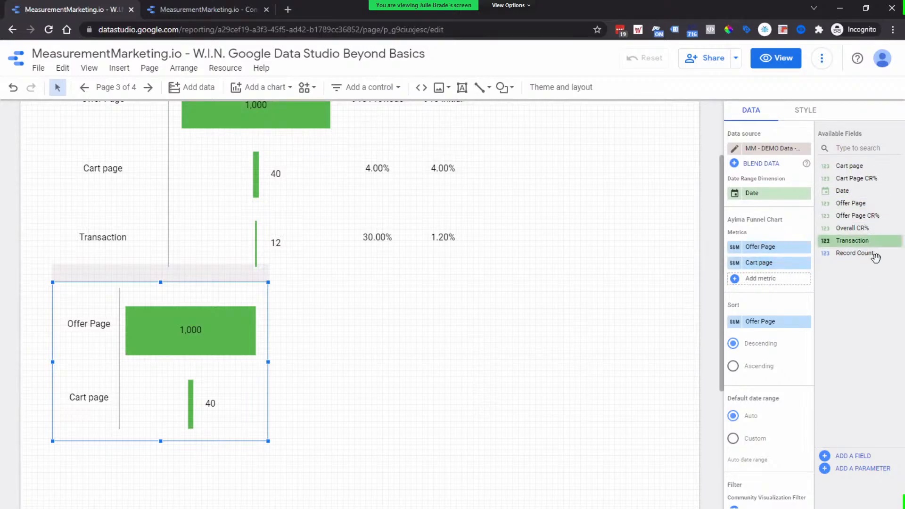
pyautogui.moveTo(880, 239); pyautogui.dragTo(797, 283)
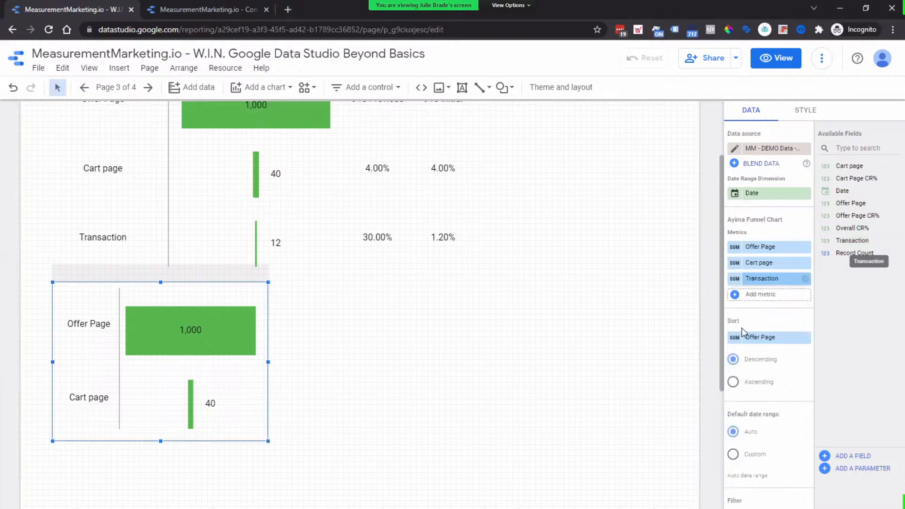
# Show the % vs initial and % vs previous values on the new funnel chart and widen it to match the funnel above.
pyautogui.click(808, 117)
pyautogui.scroll(-2, 815, 238)
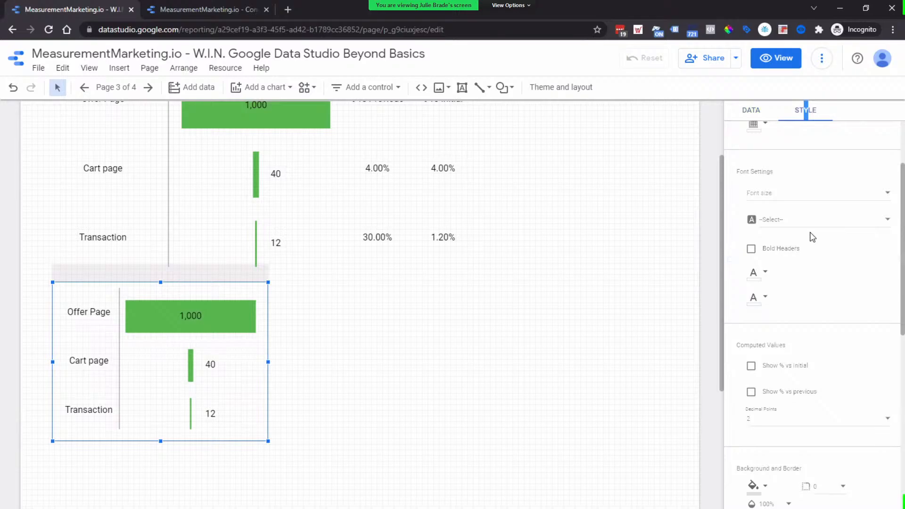
pyautogui.scroll(-2, 812, 237)
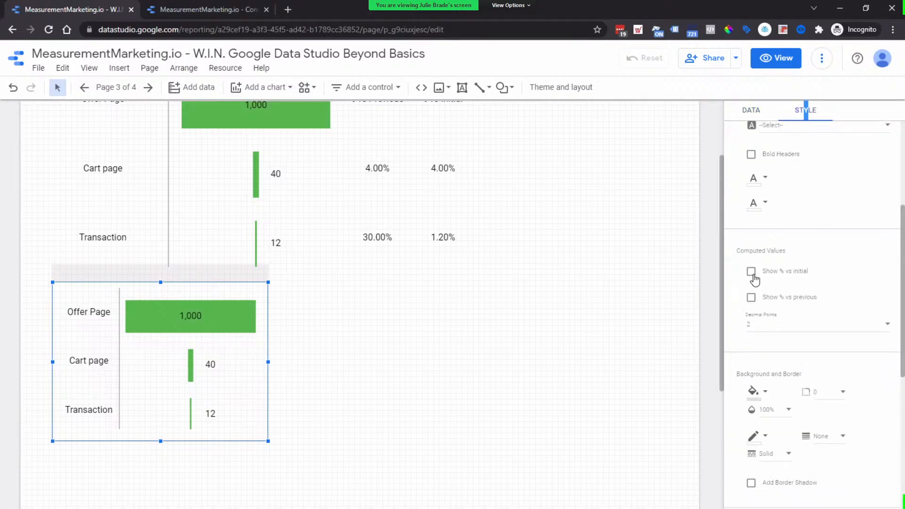
pyautogui.click(752, 273)
pyautogui.moveTo(269, 363); pyautogui.dragTo(474, 362)
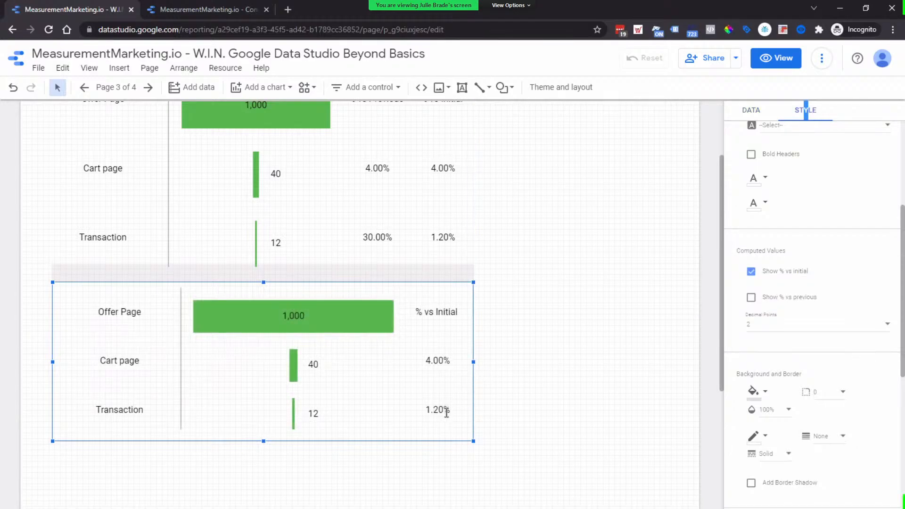
pyautogui.doubleClick(315, 414)
pyautogui.click(752, 299)
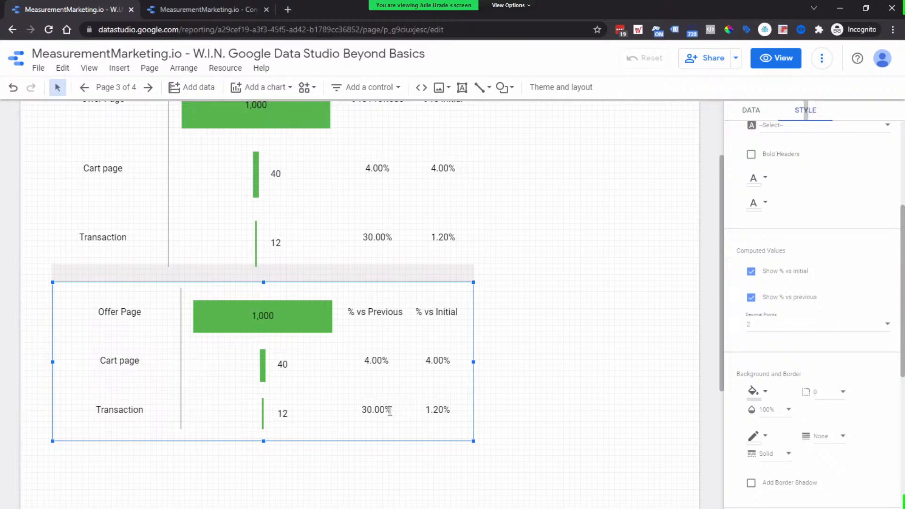
# Examine the Transaction stage's % vs Previous value and review the new funnel chart's font, computed value, background and border options.
pyautogui.moveTo(386, 411); pyautogui.dragTo(359, 409)
pyautogui.scroll(-2, 507, 360)
pyautogui.scroll(2, 307, 294)
pyautogui.scroll(-4, 850, 339)
pyautogui.scroll(4, 851, 340)
pyautogui.scroll(4, 850, 339)
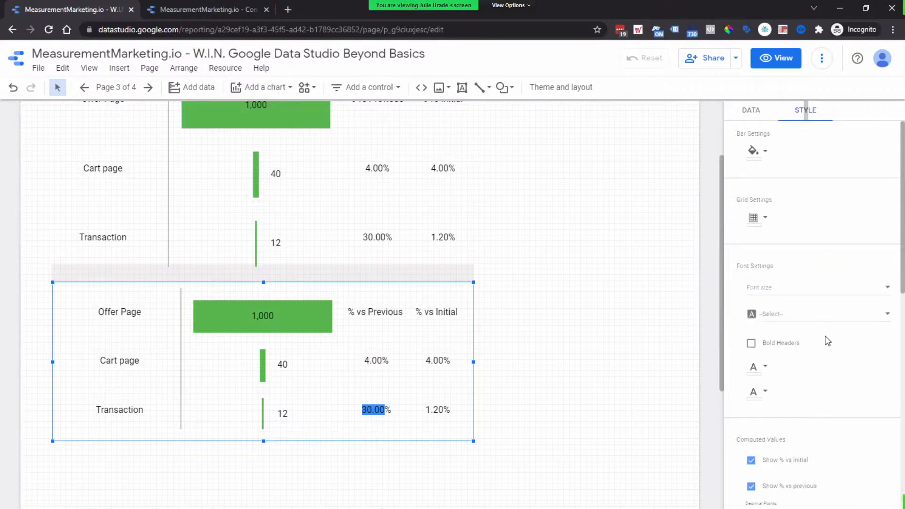
pyautogui.scroll(-6, 819, 366)
pyautogui.scroll(-2, 802, 377)
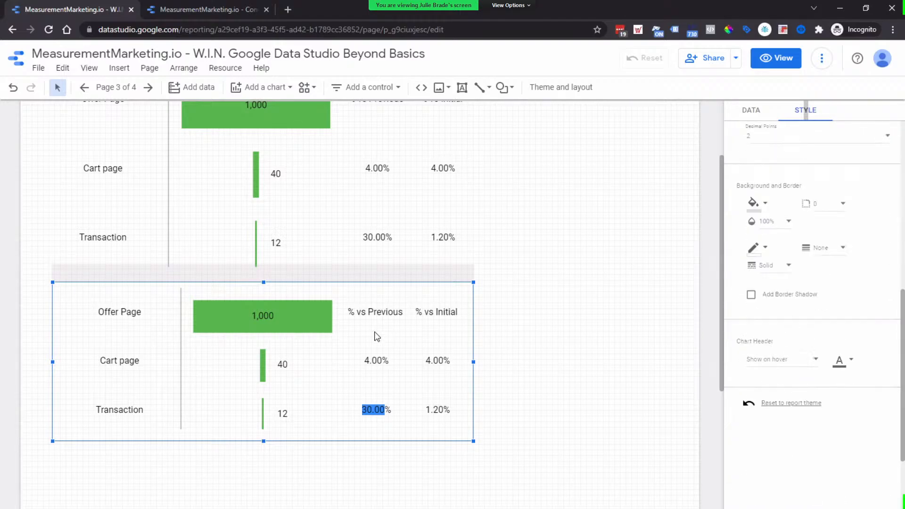
# Delete the lower funnel chart and view The Journey page of the MeasurementMarketing.io - Academy (extracted) report.
pyautogui.moveTo(317, 281); pyautogui.dragTo(498, 267)
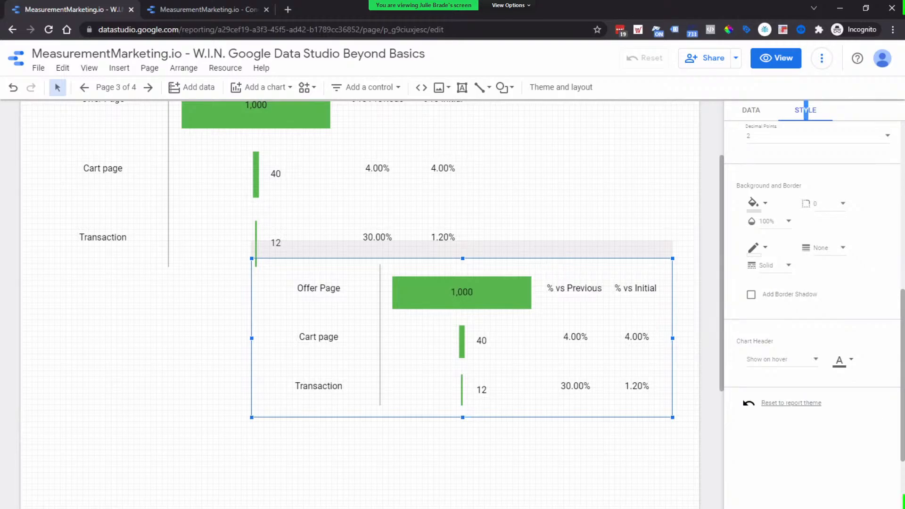
pyautogui.press('Delete')
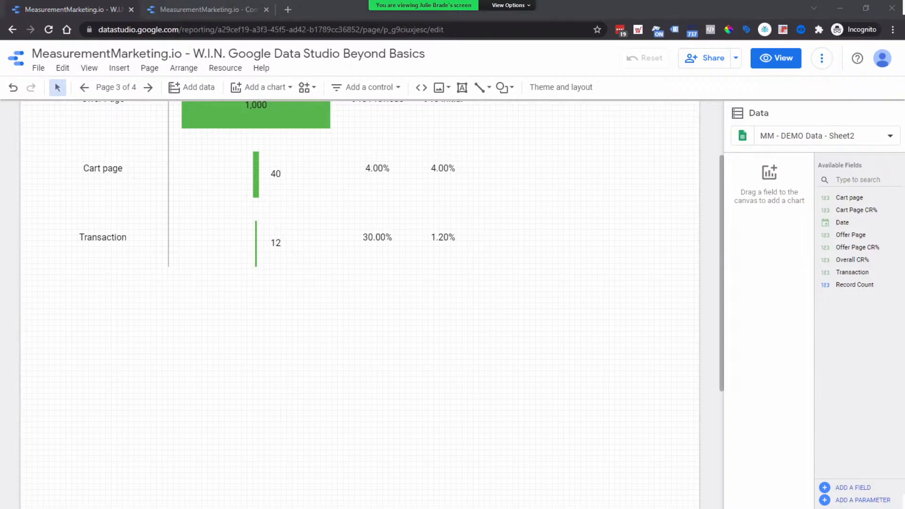
pyautogui.press('super+shift+Right')
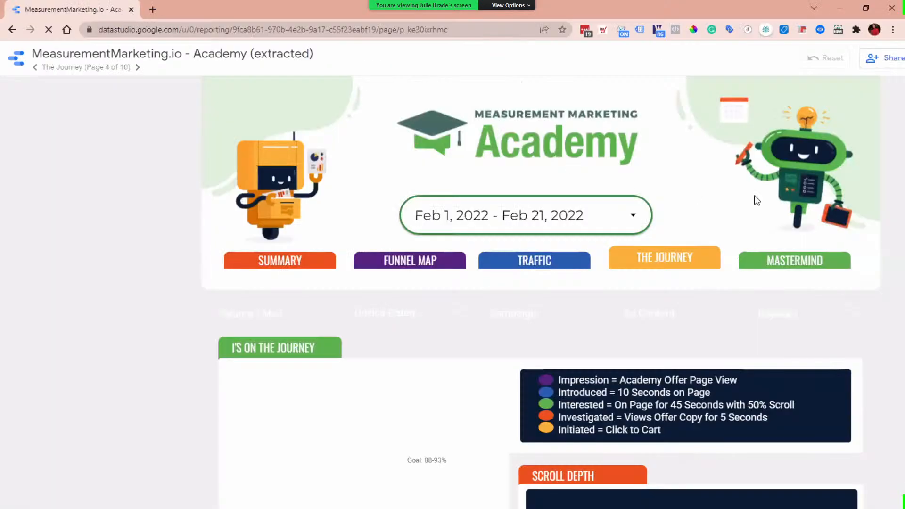
pyautogui.scroll(-6, 721, 136)
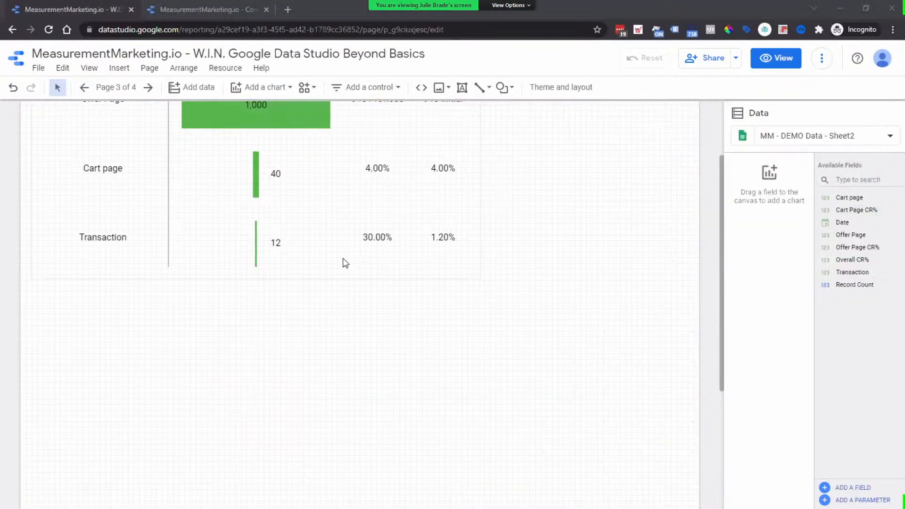
# Move the 10%, 25%, 50% and 75% scorecards together up the page to sit directly below the funnel chart.
pyautogui.scroll(2, 347, 259)
pyautogui.scroll(-4, 351, 248)
pyautogui.scroll(-2, 351, 247)
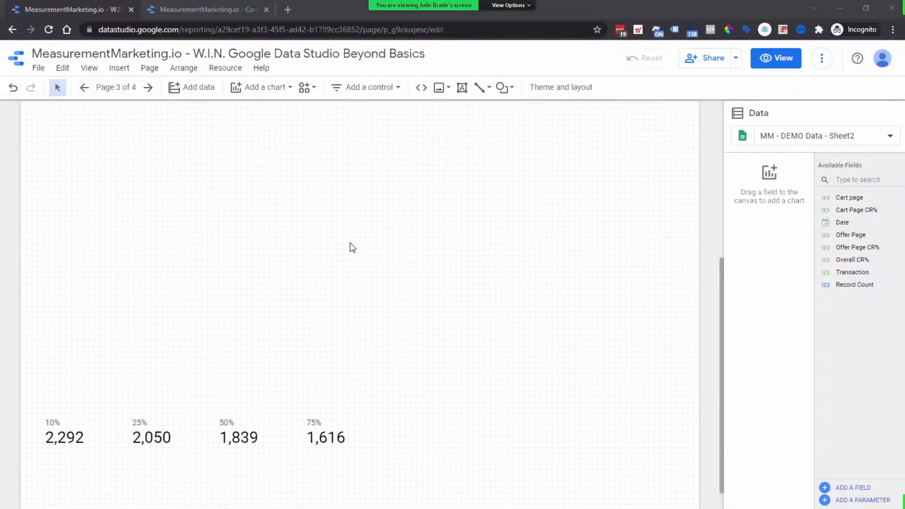
pyautogui.moveTo(423, 442); pyautogui.dragTo(52, 423)
pyautogui.press('Up')
pyautogui.press('Up')
pyautogui.press('Up')
pyautogui.press('Up')
pyautogui.press('Up')
pyautogui.press('Up')
pyautogui.press('Up')
pyautogui.press('Up')
pyautogui.press('Up')
pyautogui.press('Up')
pyautogui.press('Up')
pyautogui.press('Up')
pyautogui.press('Up')
pyautogui.press('Up')
pyautogui.press('Up')
pyautogui.press('Up')
pyautogui.press('Up')
pyautogui.press('Up')
pyautogui.press('Up')
pyautogui.press('Up')
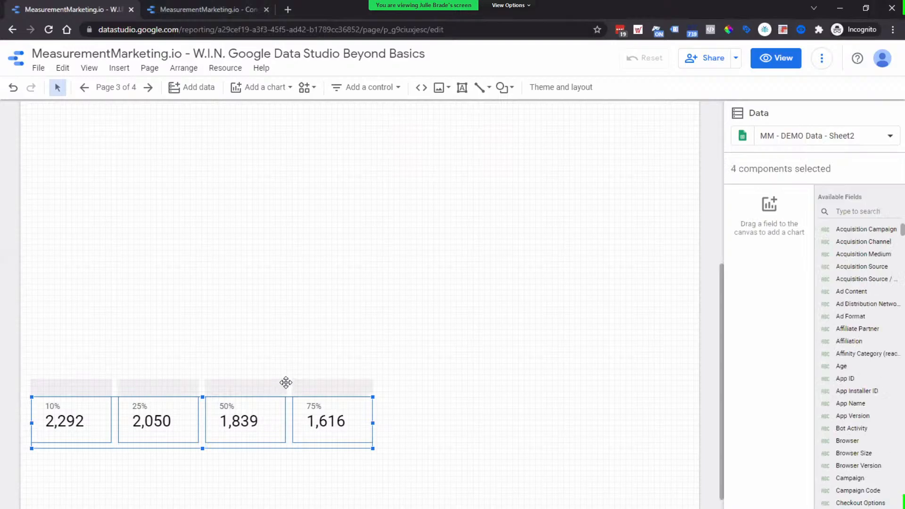
pyautogui.scroll(3, 345, 343)
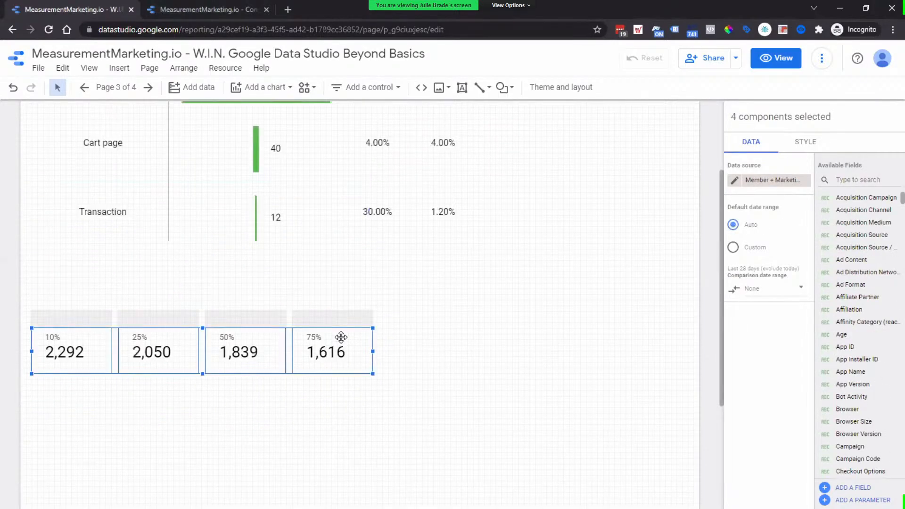
pyautogui.press('Up')
pyautogui.press('Up')
pyautogui.press('Up')
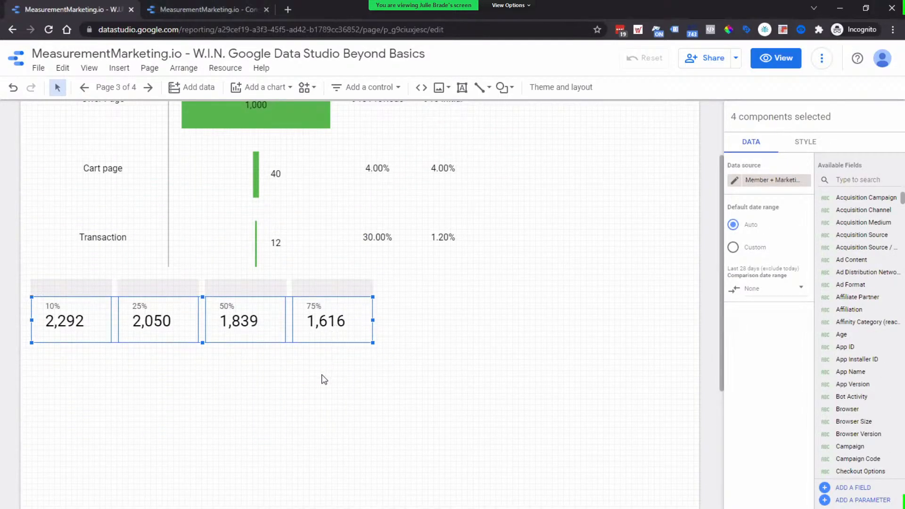
pyautogui.click(126, 344)
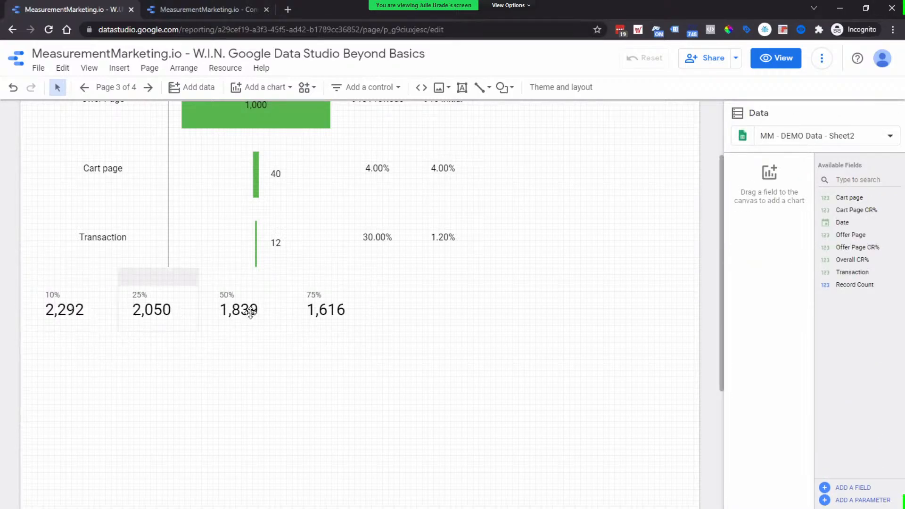
# Examine the 10% scorecard's metric source field and the Event Action and Event Label clauses of its Scroll Depth - 10 filter.
pyautogui.click(99, 304)
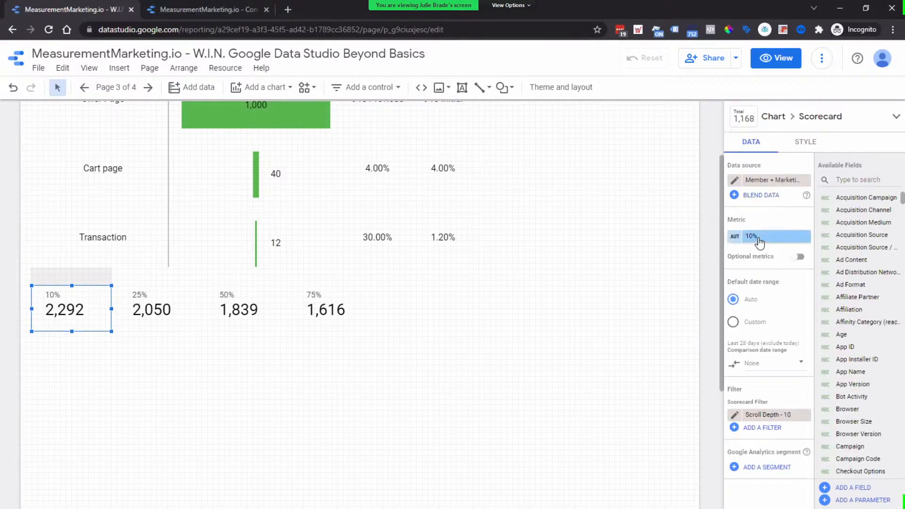
pyautogui.click(731, 237)
pyautogui.moveTo(650, 278); pyautogui.dragTo(629, 277)
pyautogui.click(717, 198)
pyautogui.click(737, 416)
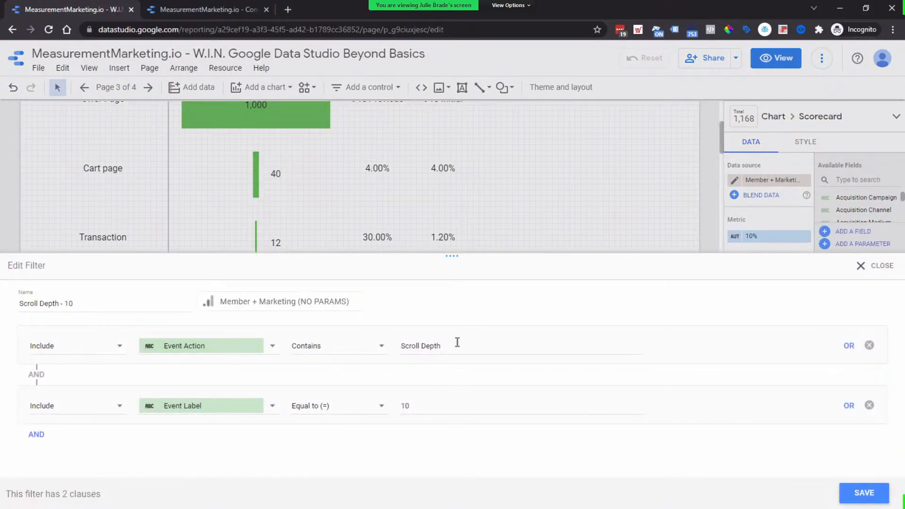
pyautogui.tripleClick(421, 346)
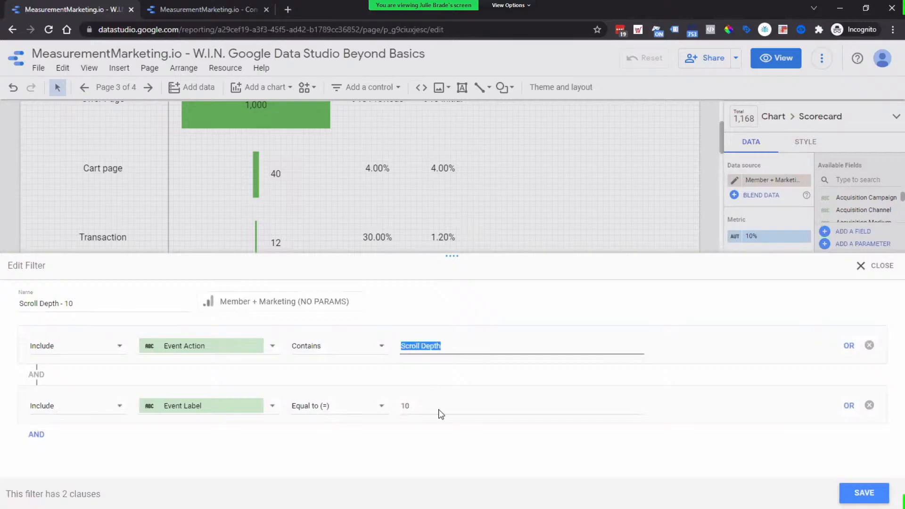
pyautogui.click(438, 406)
pyautogui.moveTo(437, 406); pyautogui.dragTo(395, 407)
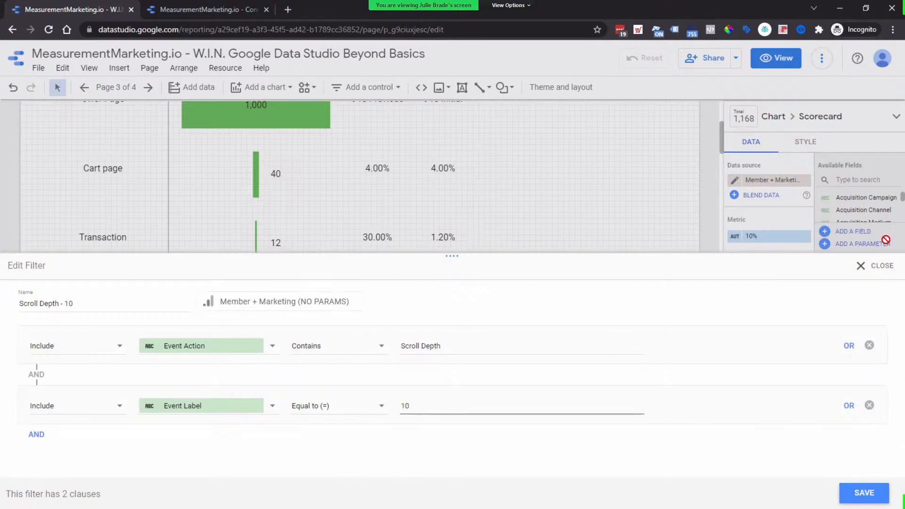
pyautogui.click(876, 265)
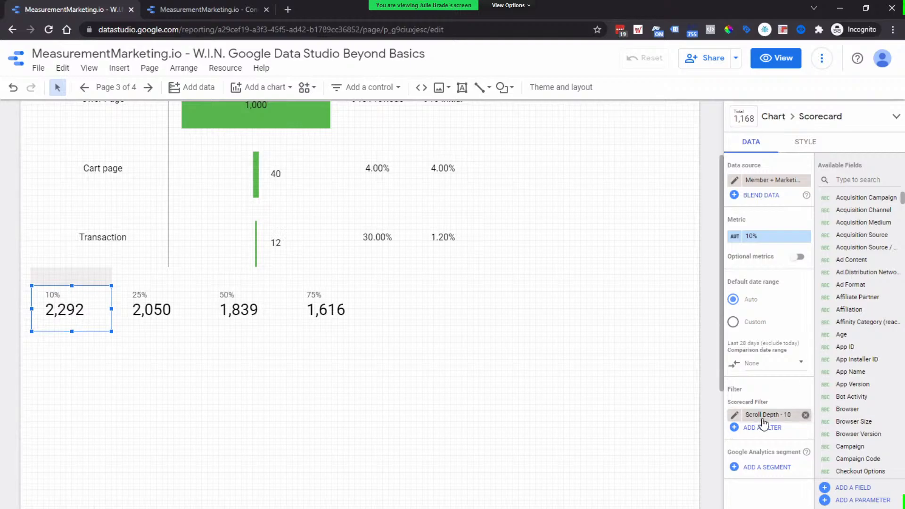
# Check which scroll depth filters the 25%, 50% and 75% scorecards use.
pyautogui.click(155, 294)
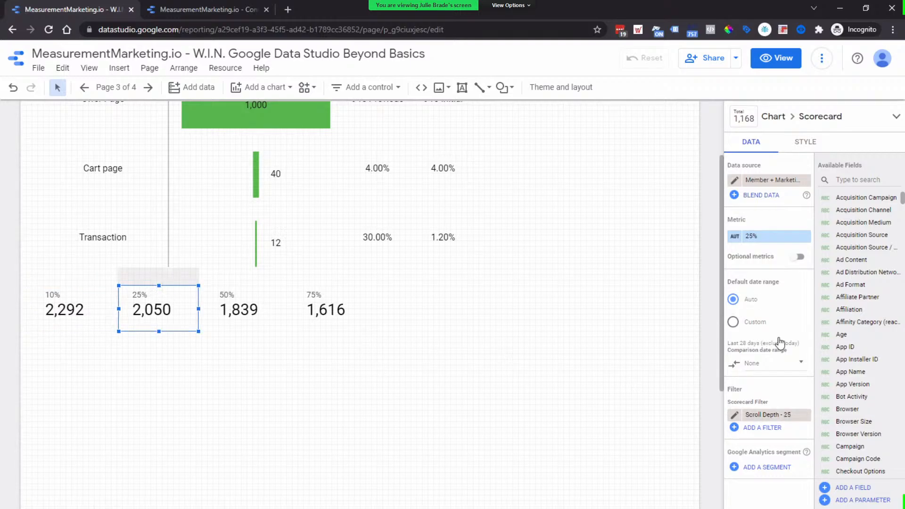
pyautogui.click(282, 302)
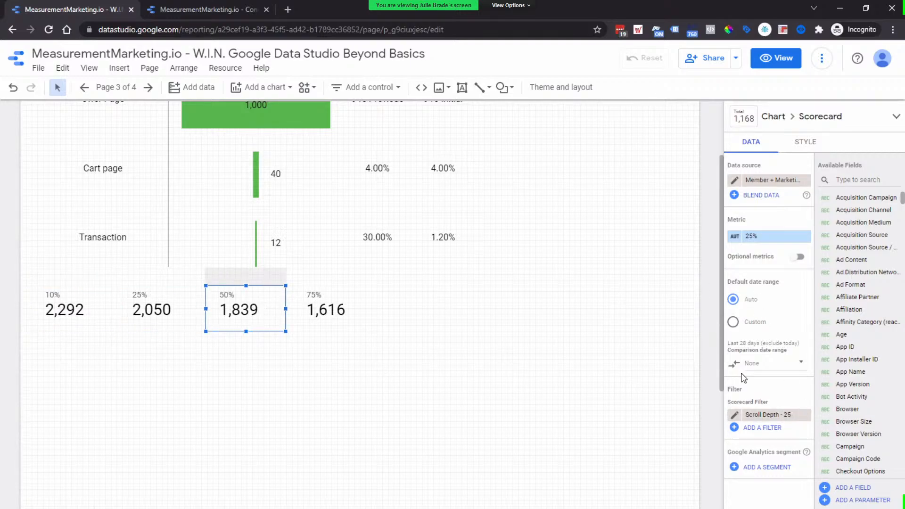
pyautogui.click(327, 294)
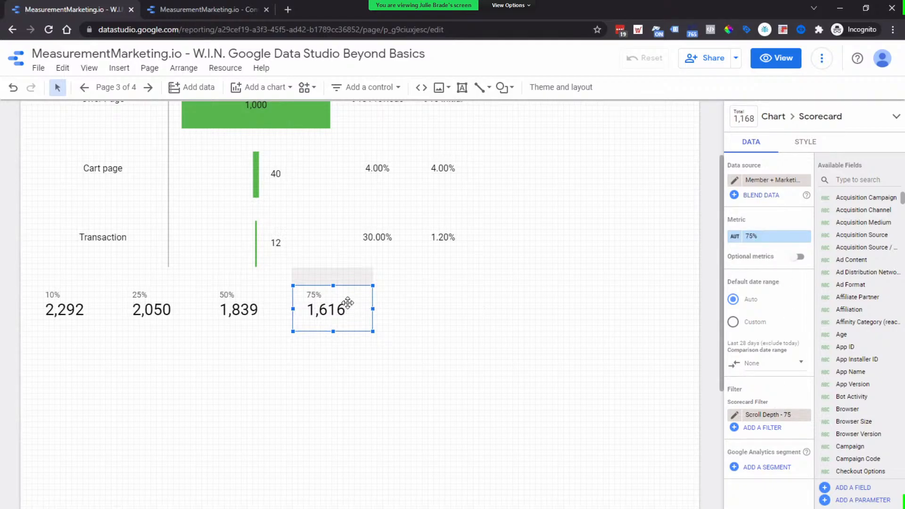
# Duplicate the 75% scorecard to the end of the row and replace the copy's filter with Scroll Depth - 90.
pyautogui.moveTo(350, 308); pyautogui.dragTo(432, 317)
pyautogui.click(805, 415)
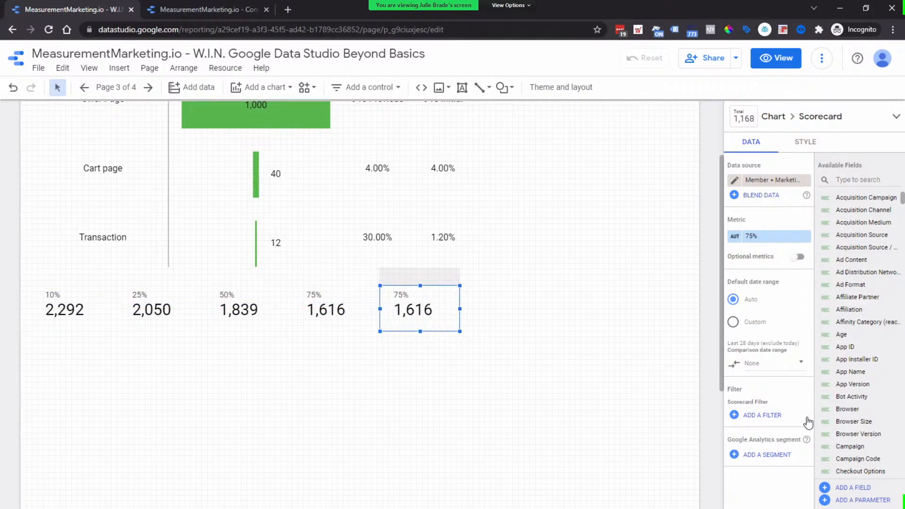
pyautogui.click(778, 416)
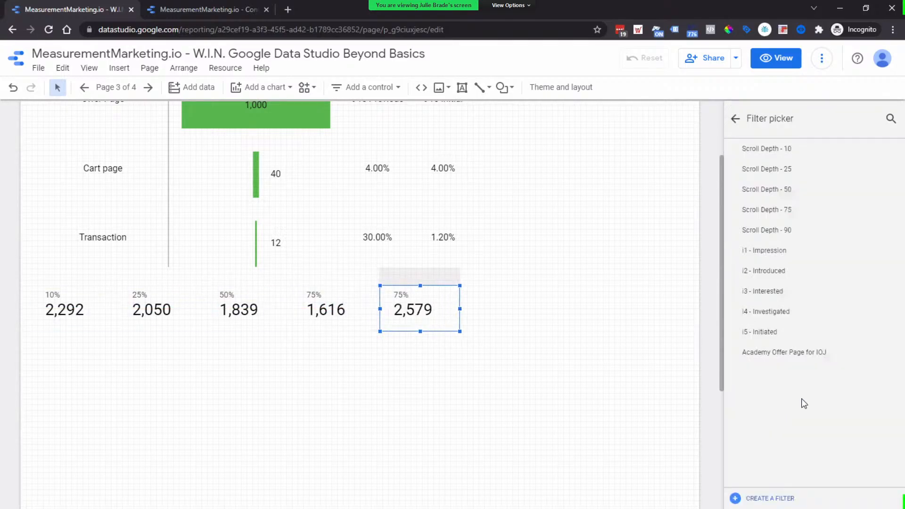
pyautogui.click(832, 230)
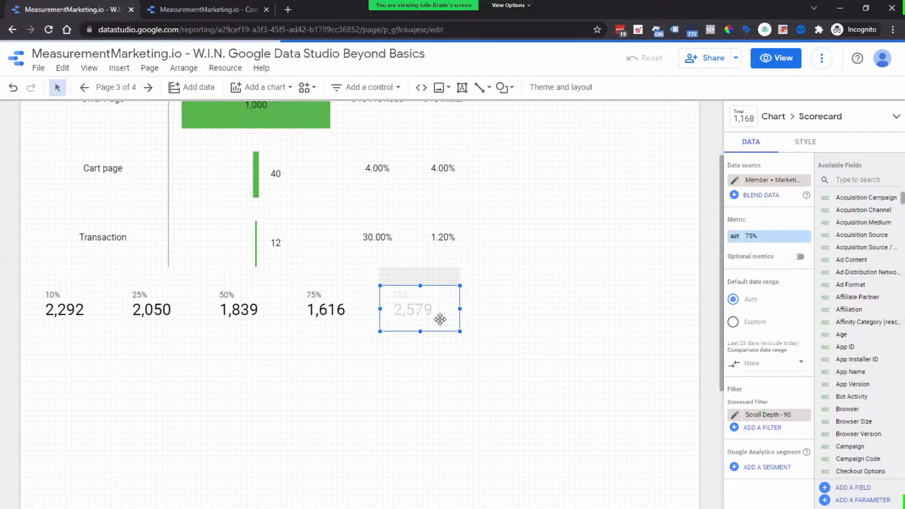
# Rename the duplicated scorecard's metric as 90%.
pyautogui.click(736, 236)
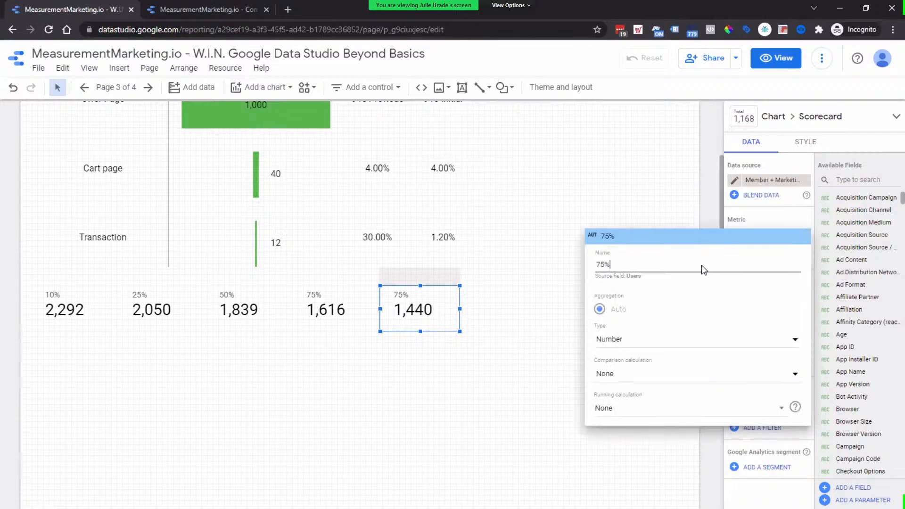
pyautogui.click(625, 269)
pyautogui.moveTo(604, 266); pyautogui.dragTo(595, 270)
pyautogui.click(534, 278)
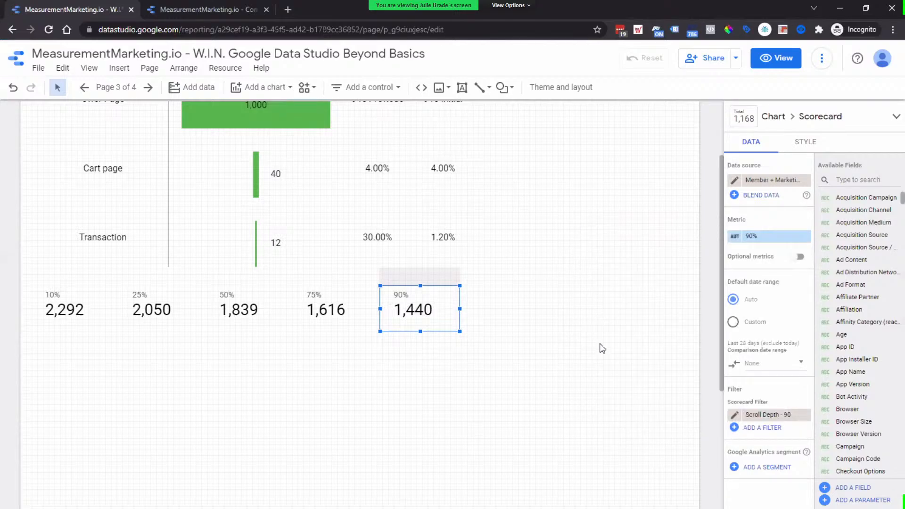
# Blend the data of all five scroll depth scorecards from 10% to 90%.
pyautogui.moveTo(24, 310); pyautogui.dragTo(480, 322)
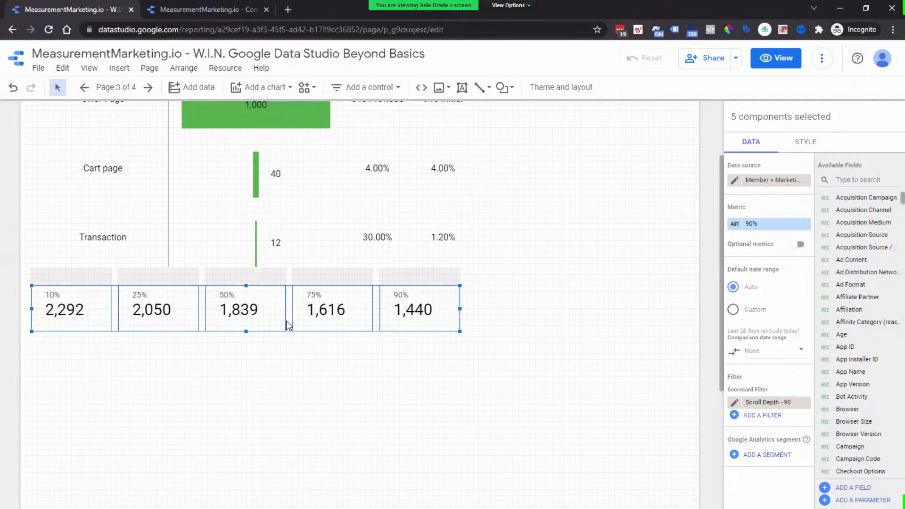
pyautogui.rightClick(262, 302)
pyautogui.click(313, 369)
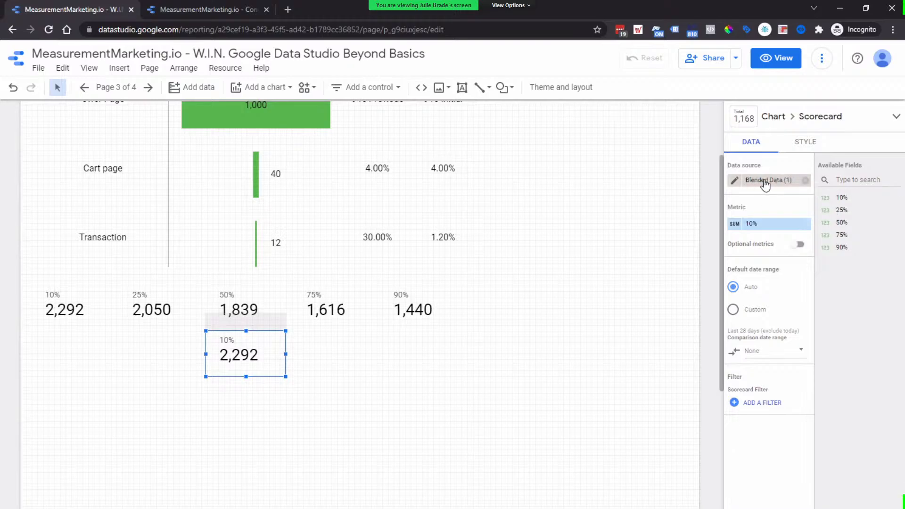
# Switch the funnel chart's data source to Blended Data (1) and set its metrics to 10%, 25%, 50%, 75% and 90%.
pyautogui.scroll(3, 417, 294)
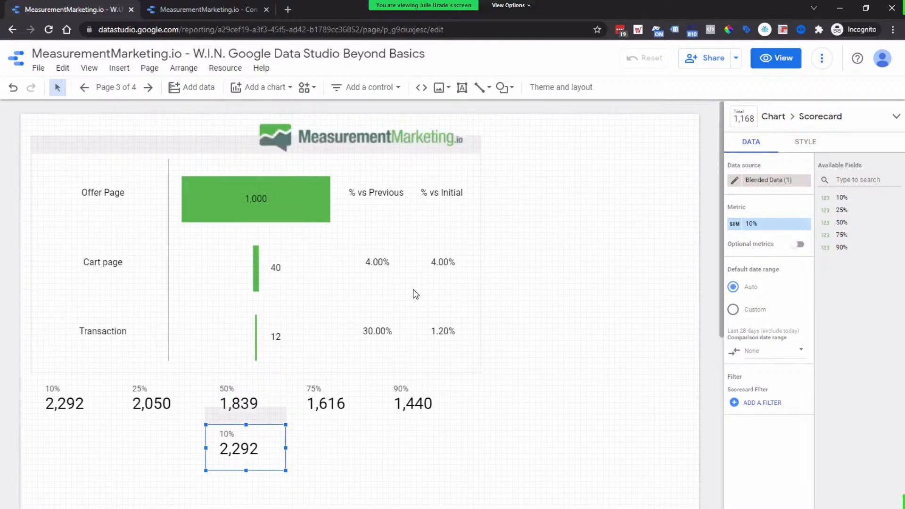
pyautogui.click(251, 261)
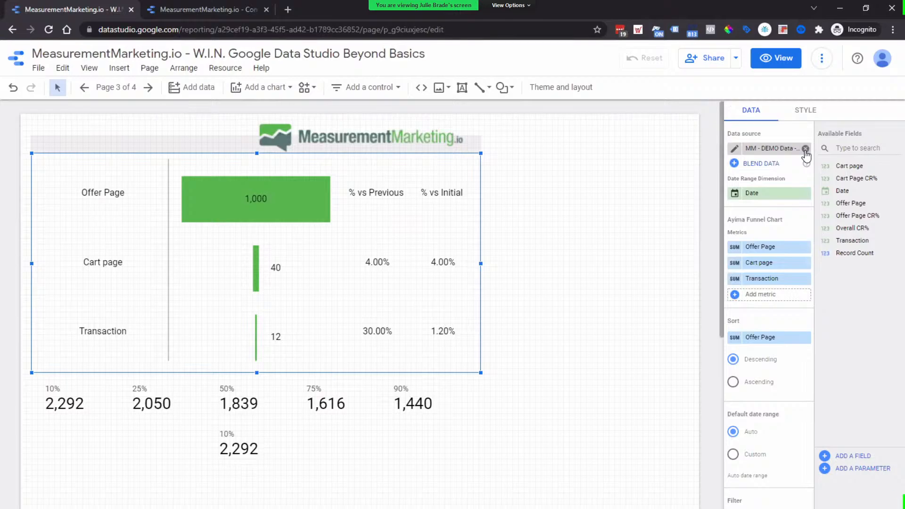
pyautogui.click(806, 149)
pyautogui.click(766, 150)
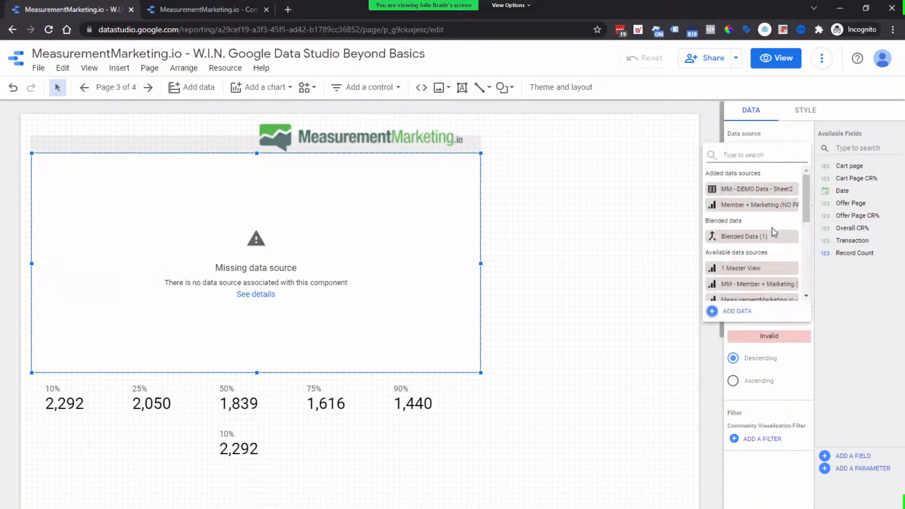
pyautogui.click(770, 238)
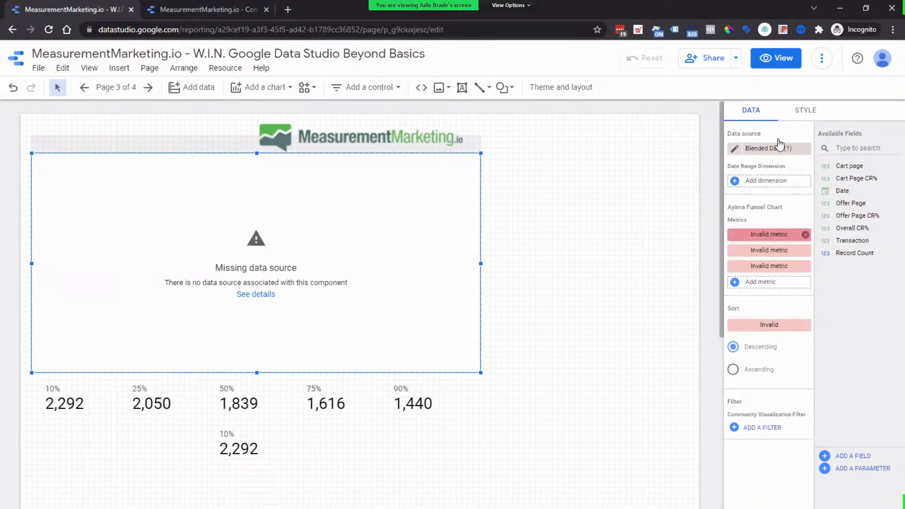
pyautogui.moveTo(864, 207); pyautogui.dragTo(867, 243)
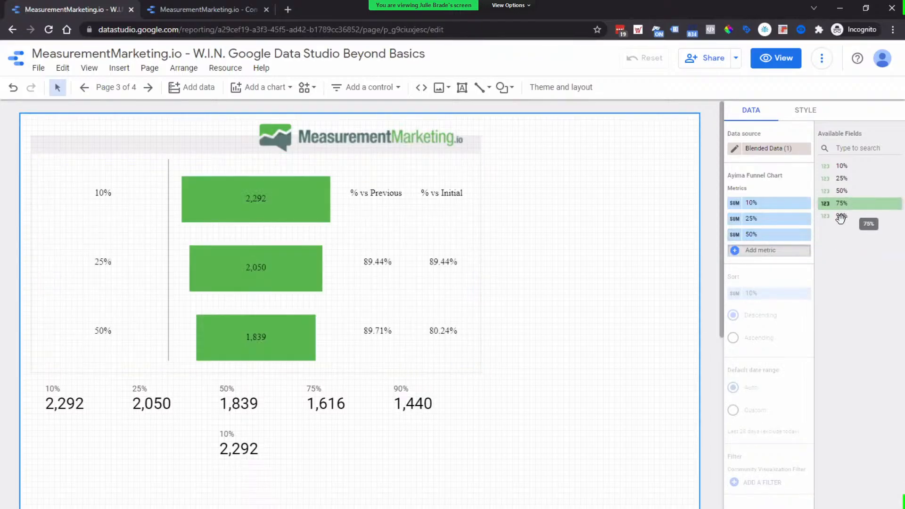
pyautogui.moveTo(849, 216); pyautogui.dragTo(688, 307)
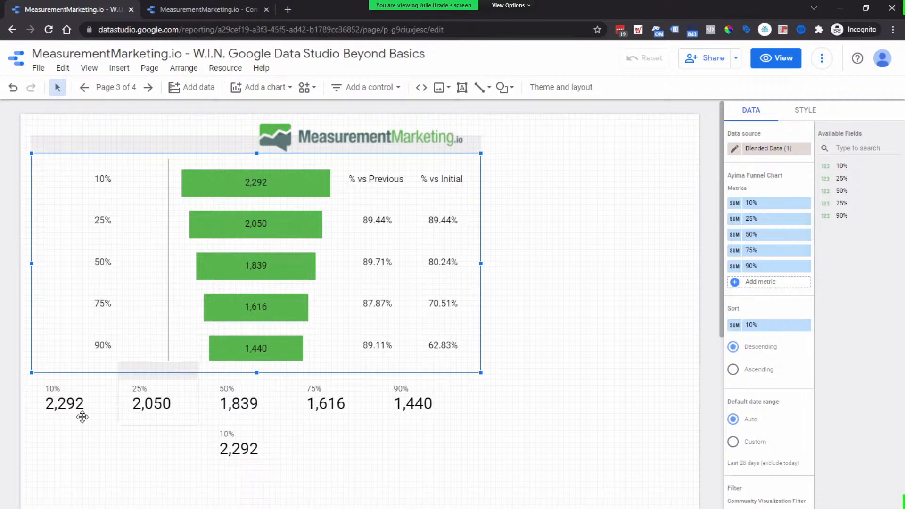
# Create an additional filter on the 10% scorecard in the row that includes Page containing membership.
pyautogui.click(68, 410)
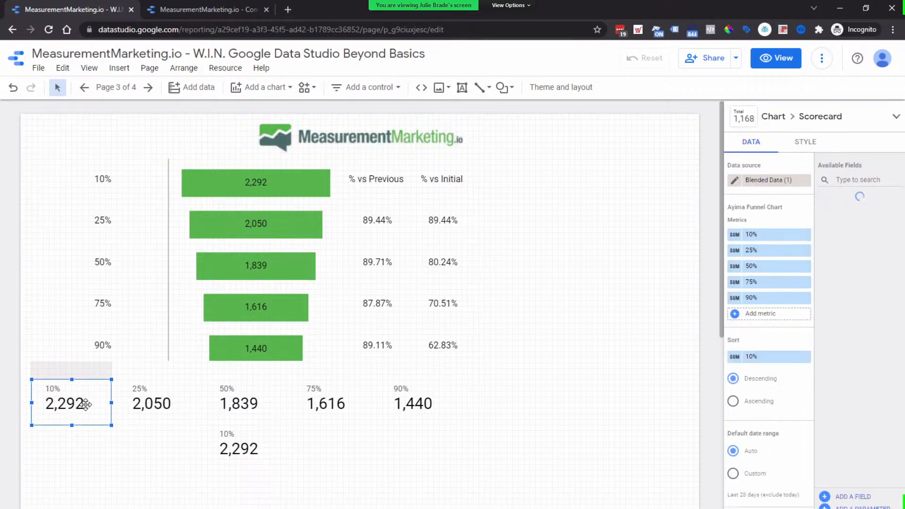
pyautogui.scroll(-2, 778, 339)
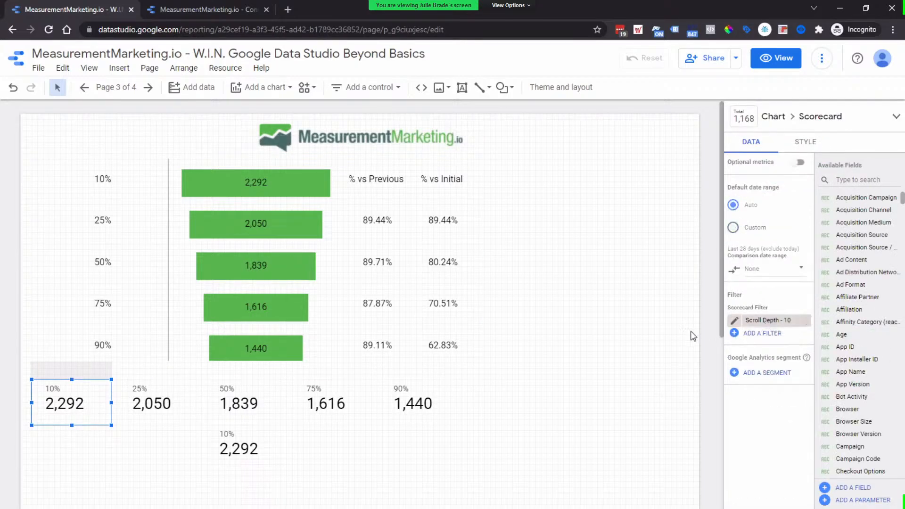
pyautogui.click(762, 335)
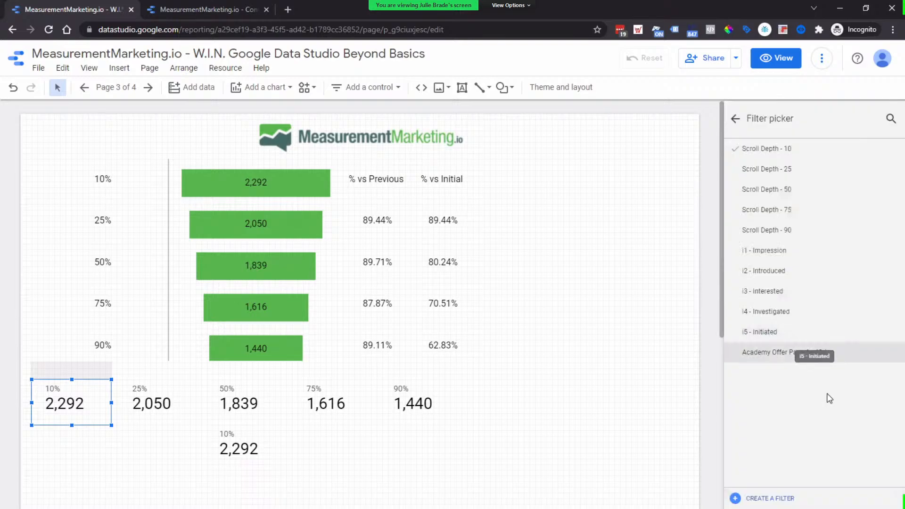
pyautogui.click(797, 498)
pyautogui.click(241, 352)
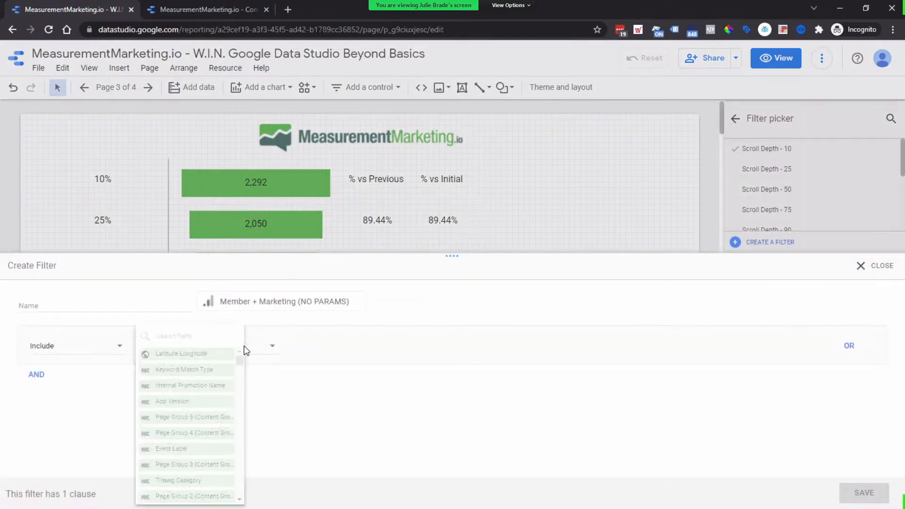
pyautogui.click(178, 332)
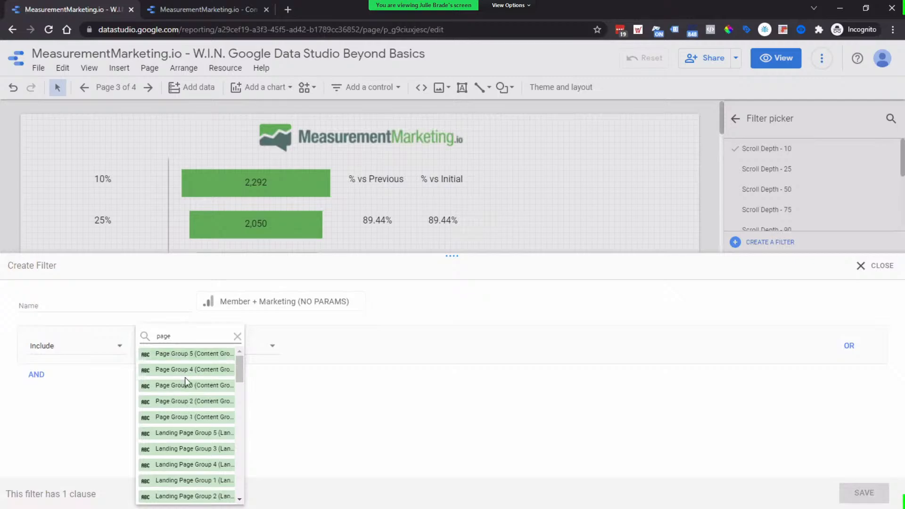
pyautogui.scroll(-3, 184, 384)
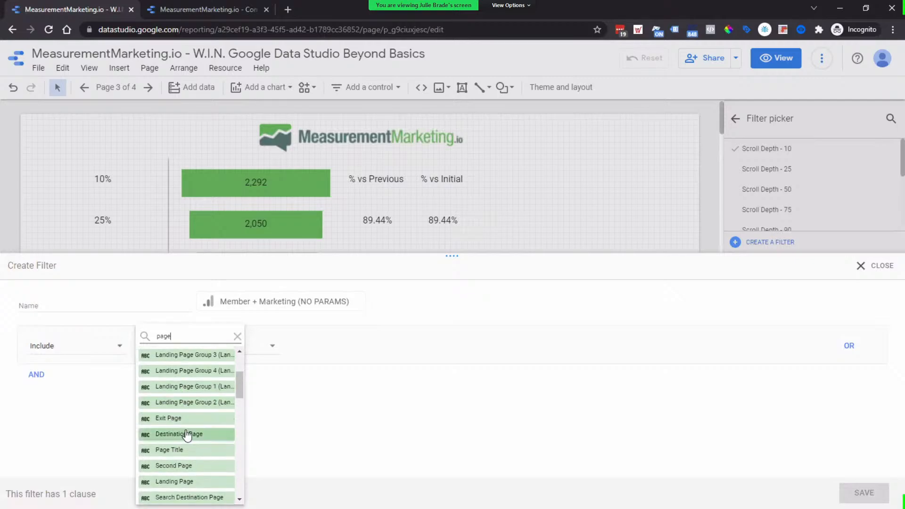
pyautogui.scroll(-3, 191, 432)
pyautogui.click(169, 502)
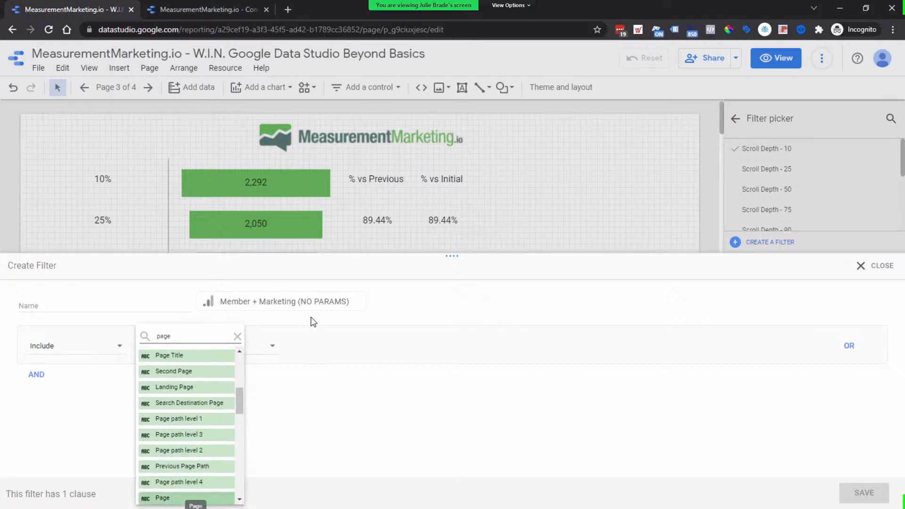
pyautogui.click(330, 349)
pyautogui.click(333, 363)
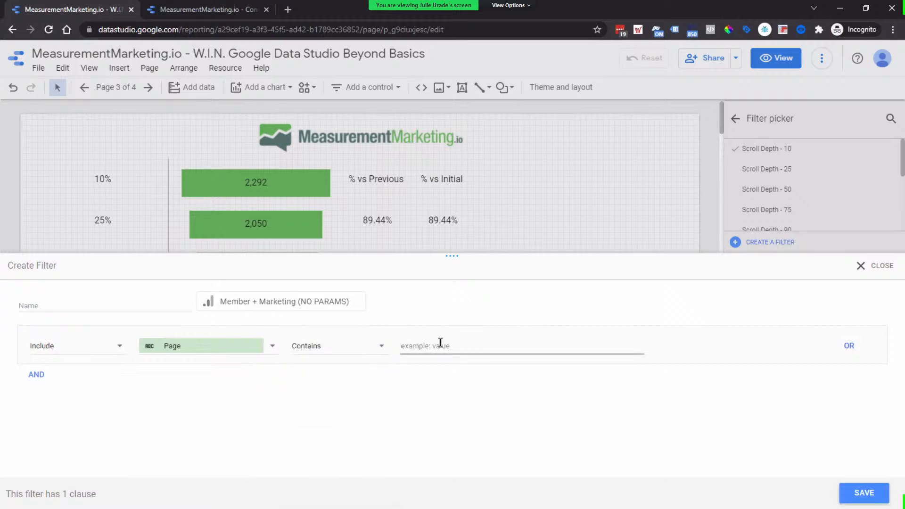
pyautogui.write('membership')
# Name the new filter Academy Offer Page and save it to the scorecard.
pyautogui.click(175, 300)
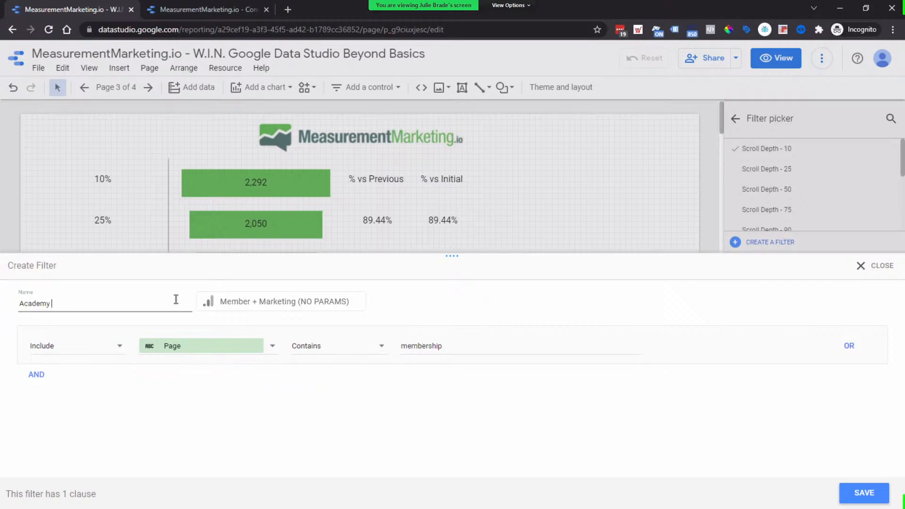
pyautogui.write('Academy Offer Page')
pyautogui.click(866, 493)
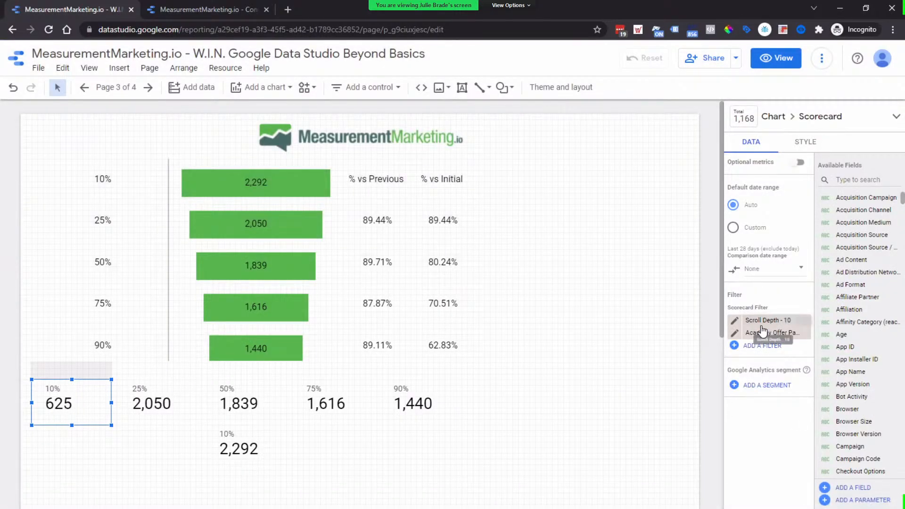
# Add the Academy Offer Page filter to the 25% and 50% scorecards.
pyautogui.click(151, 395)
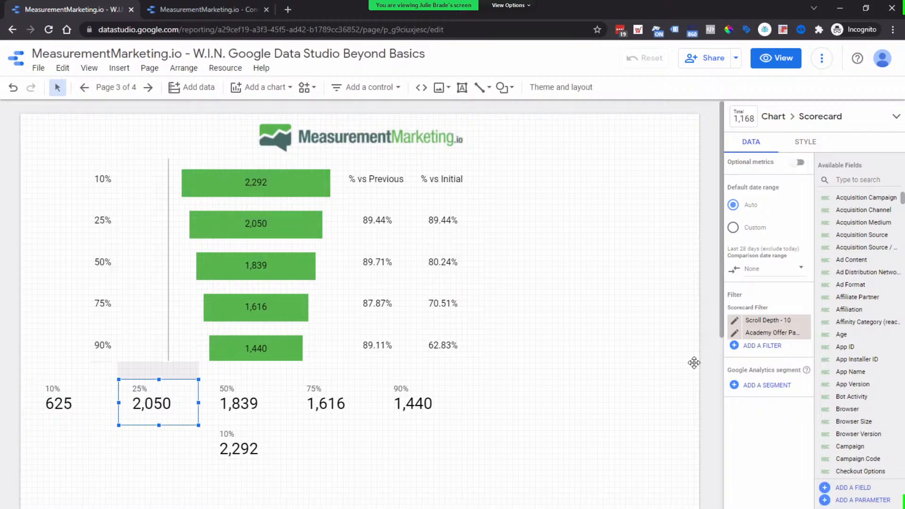
pyautogui.click(758, 428)
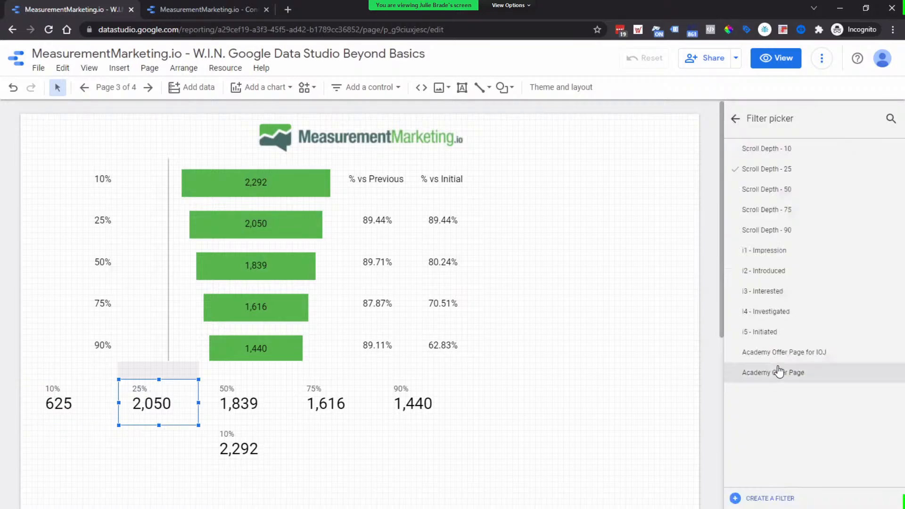
pyautogui.click(773, 373)
pyautogui.click(232, 401)
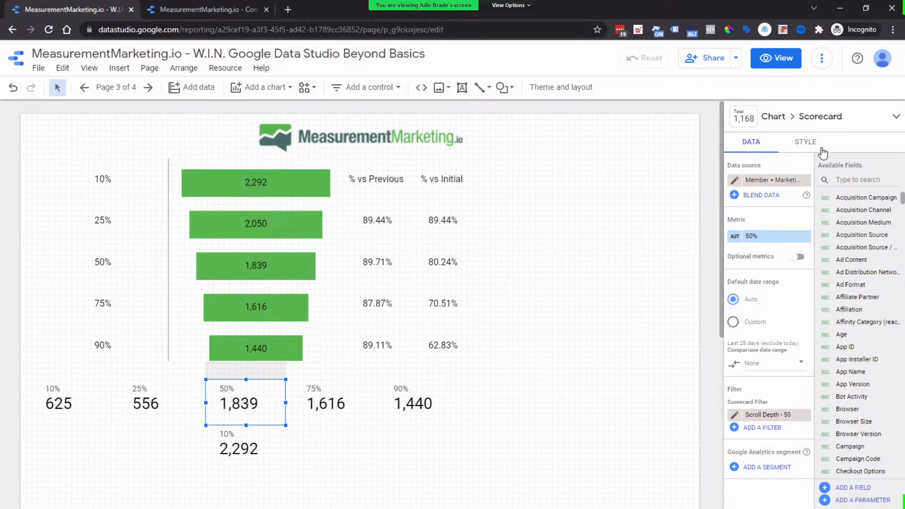
pyautogui.click(763, 428)
pyautogui.click(774, 373)
# Add the Academy Offer Page filter to the 75% and 90% scorecards.
pyautogui.click(320, 408)
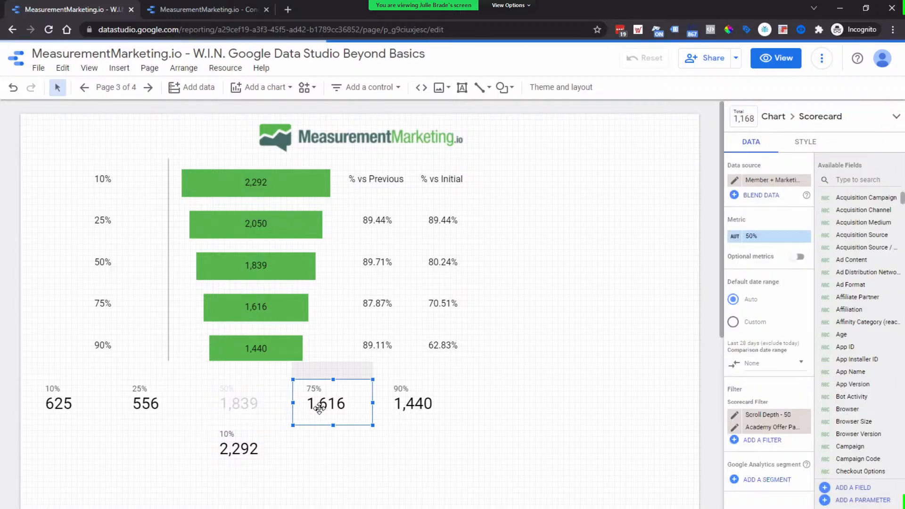
pyautogui.scroll(-2, 564, 420)
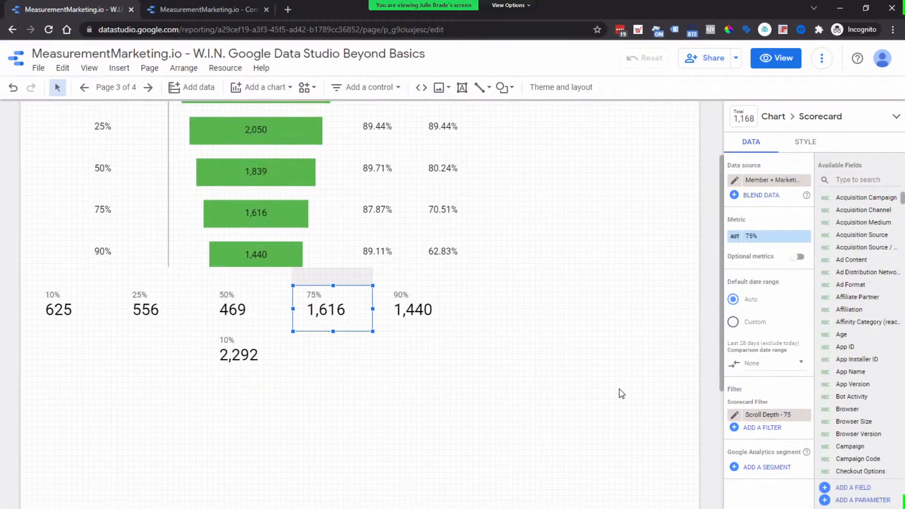
pyautogui.click(763, 428)
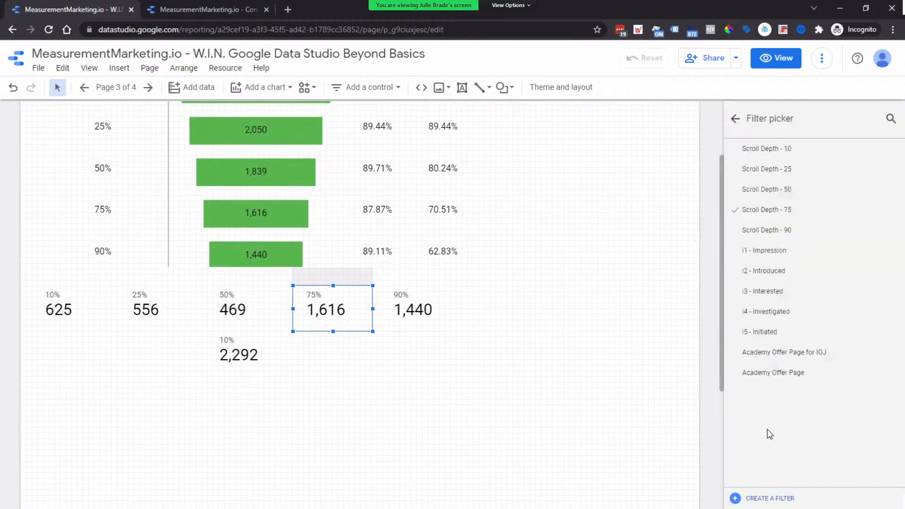
pyautogui.click(768, 372)
pyautogui.click(404, 307)
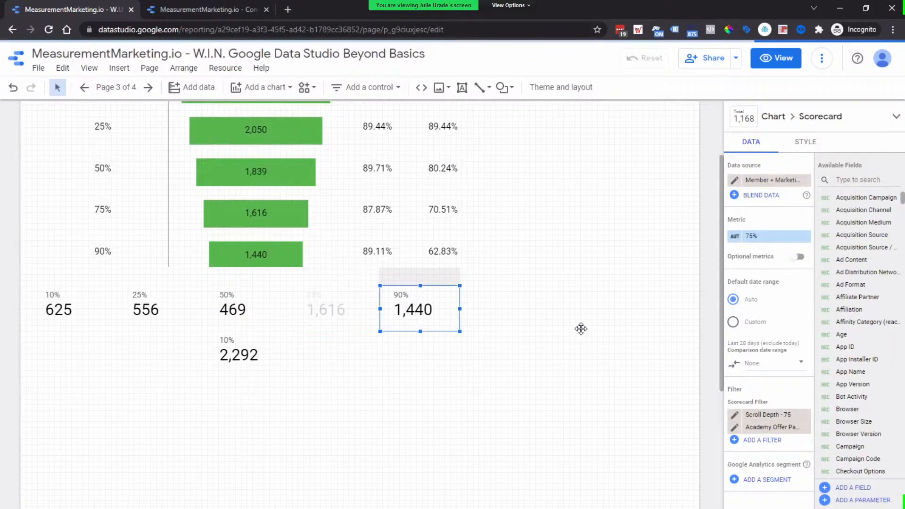
pyautogui.click(761, 428)
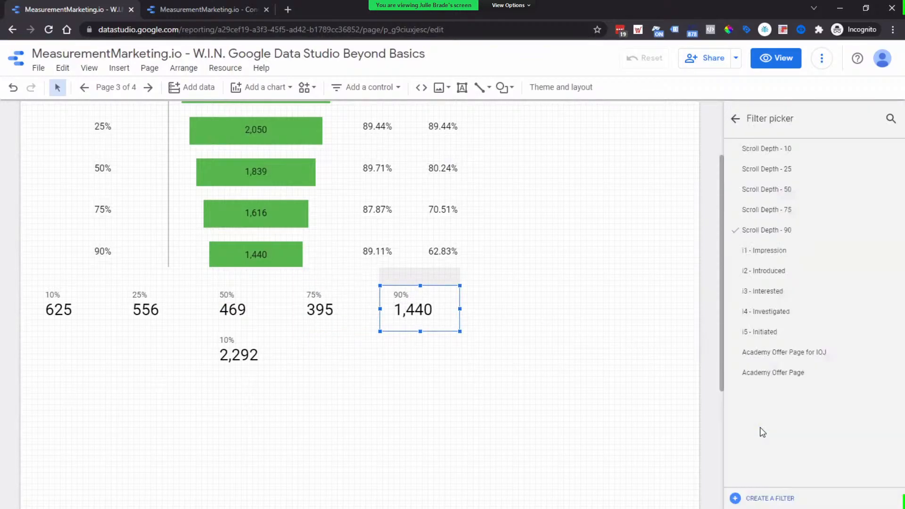
pyautogui.click(769, 372)
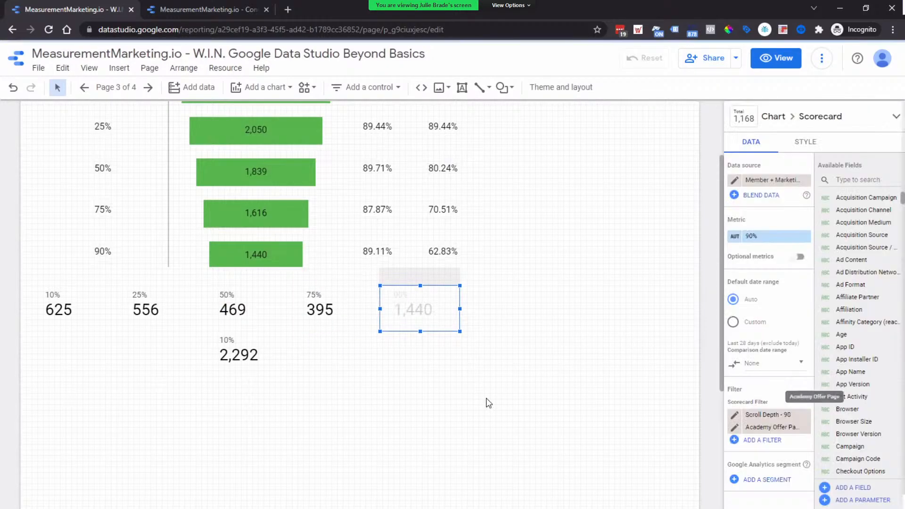
pyautogui.click(363, 447)
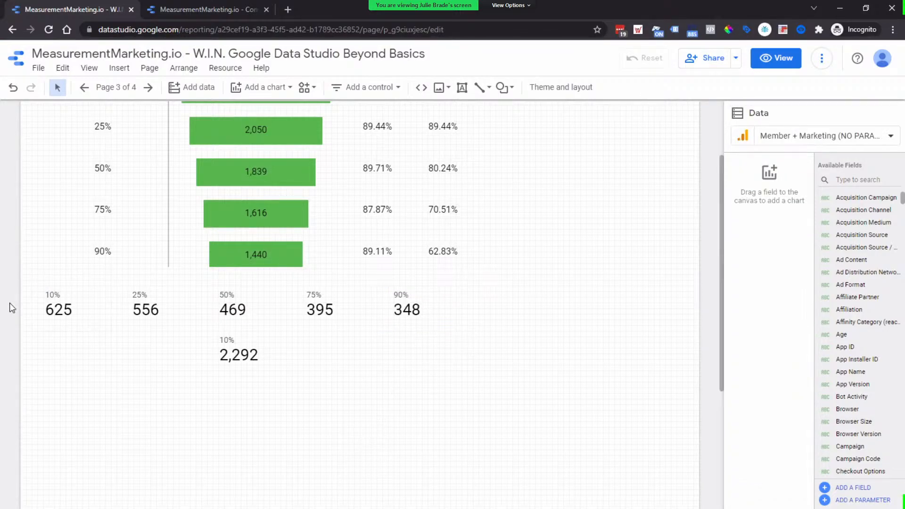
# Blend the data of the five scroll depth scorecards filtered to the Academy Offer Page.
pyautogui.moveTo(15, 302); pyautogui.dragTo(439, 317)
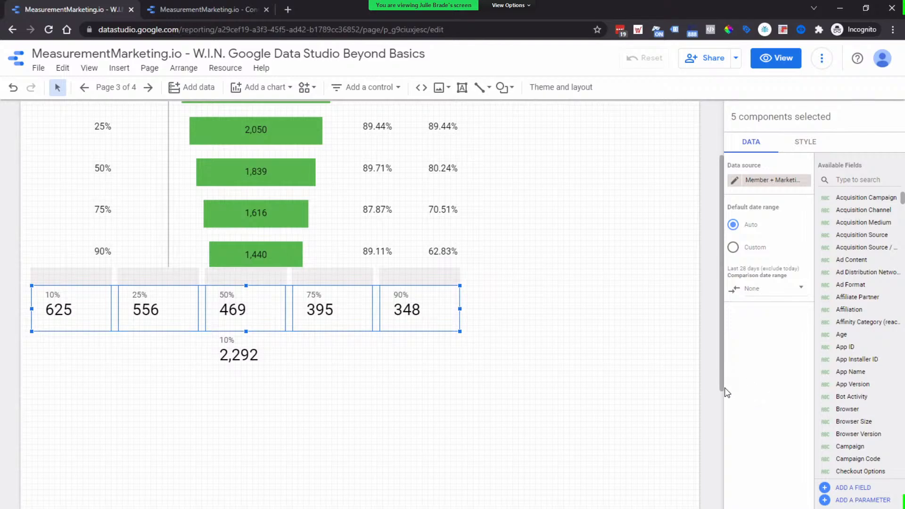
pyautogui.scroll(2, 501, 347)
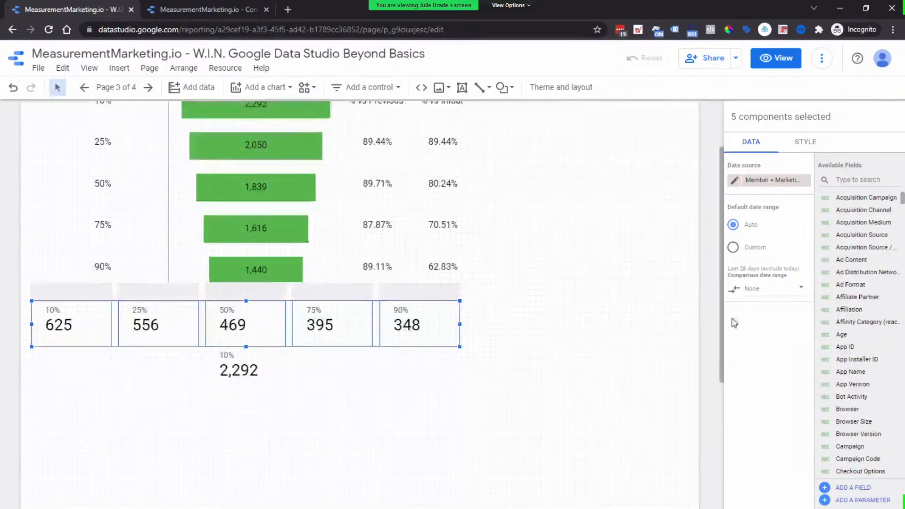
pyautogui.scroll(-2, 424, 326)
pyautogui.rightClick(417, 324)
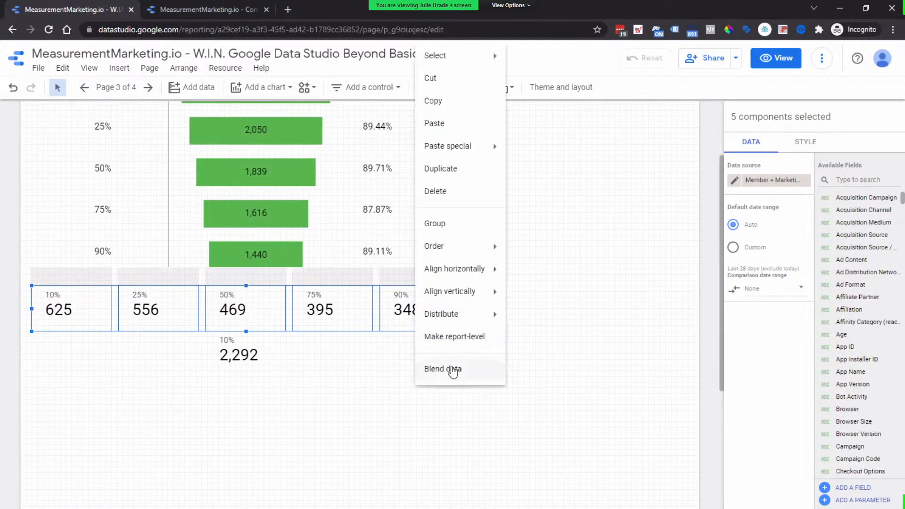
pyautogui.click(85, 330)
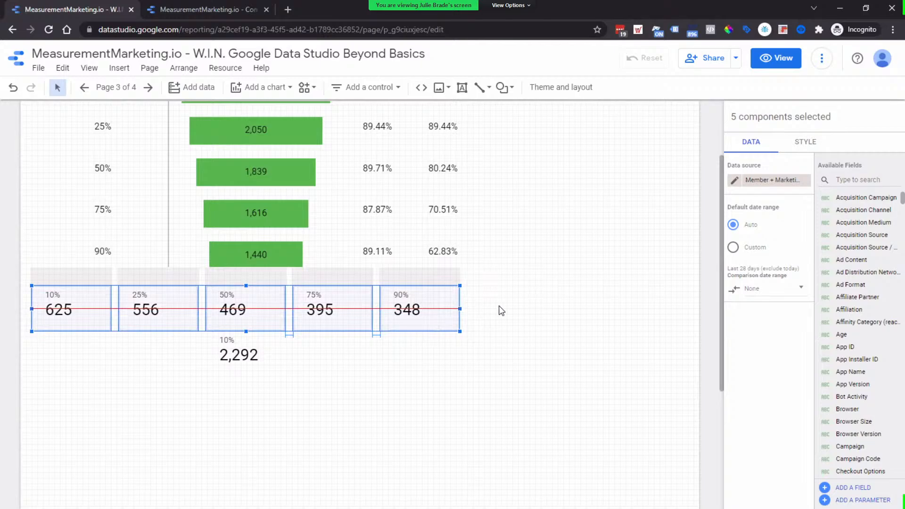
pyautogui.click(525, 326)
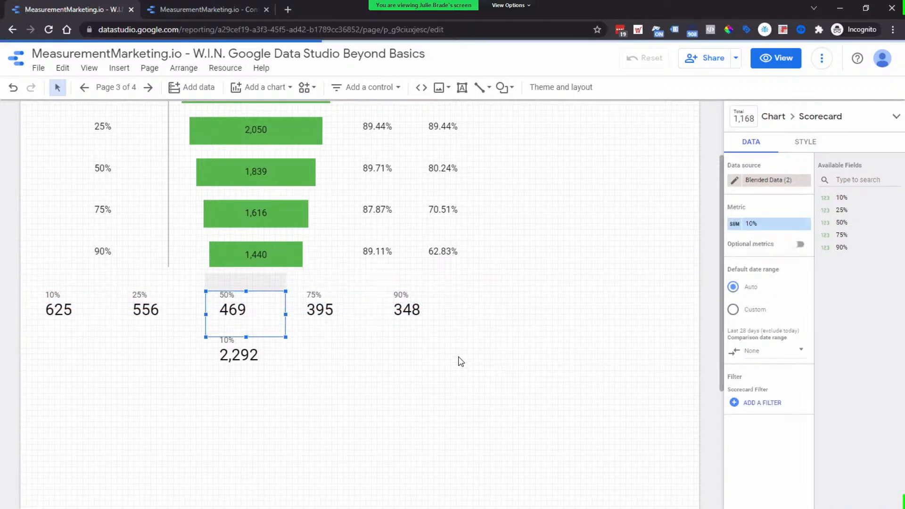
# Move the new blended scorecard down so it sits below the earlier blended 10% scorecard.
pyautogui.press('Down')
pyautogui.press('Down')
pyautogui.press('Down')
pyautogui.press('Down')
pyautogui.press('Down')
pyautogui.press('Down')
pyautogui.press('Down')
pyautogui.press('Down')
pyautogui.press('Down')
pyautogui.press('Down')
pyautogui.press('Down')
pyautogui.press('Down')
pyautogui.press('Down')
pyautogui.press('Down')
pyautogui.press('Down')
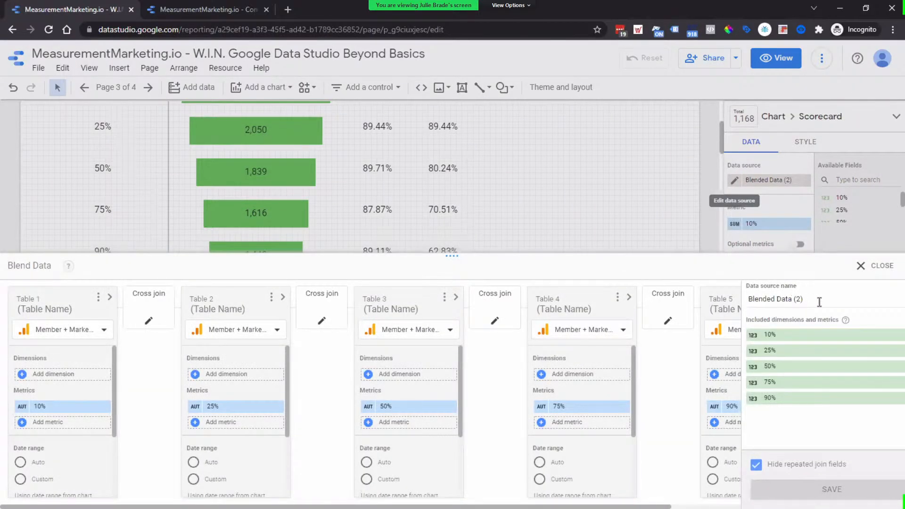
# Rename the new blended data source as Academy Offer Page Scroll and save it.
pyautogui.click(820, 303)
pyautogui.hotkey('ctrl', 'a')
pyautogui.write('S')
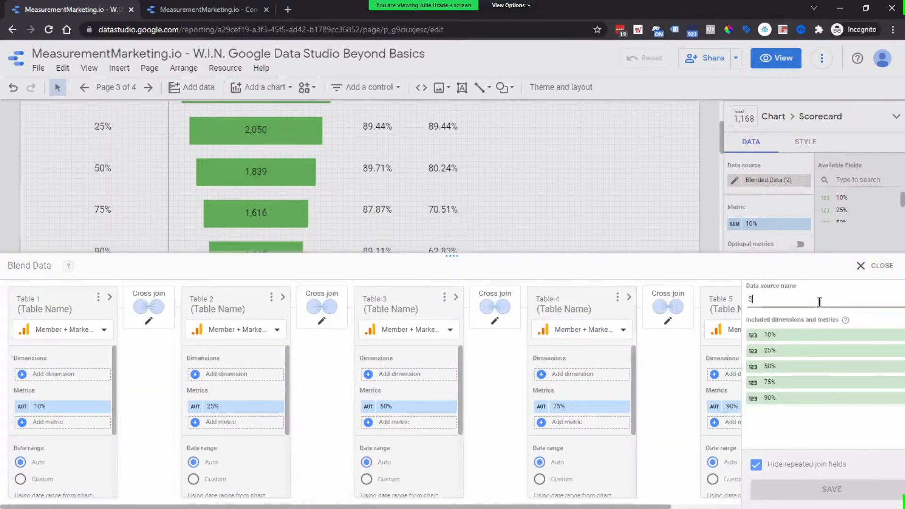
pyautogui.press('BackSpace')
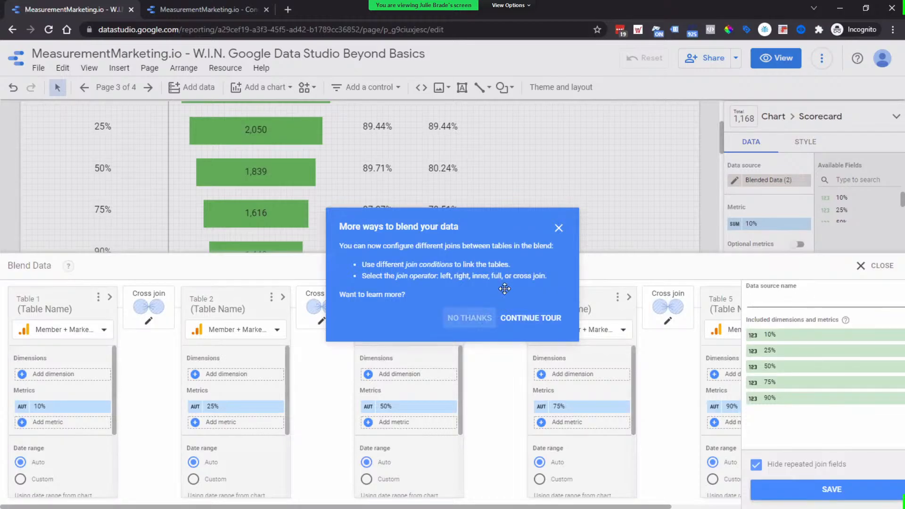
pyautogui.click(804, 304)
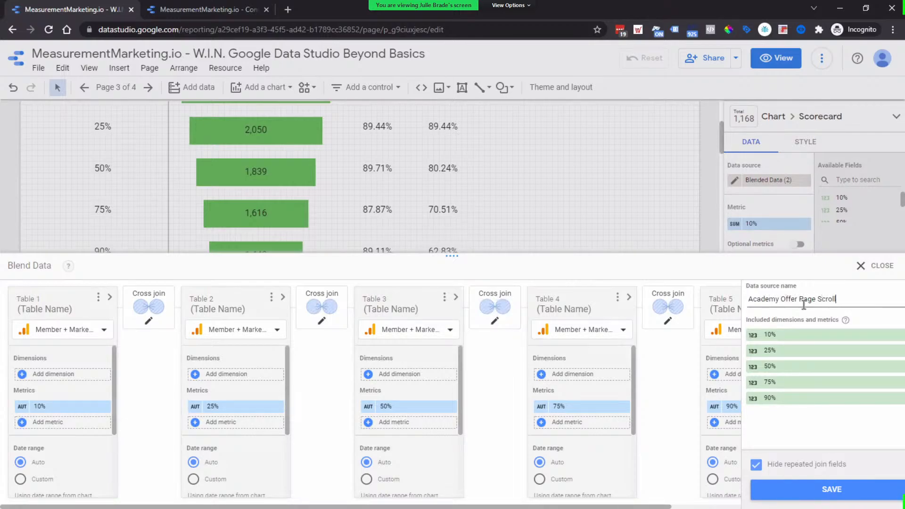
pyautogui.click(811, 489)
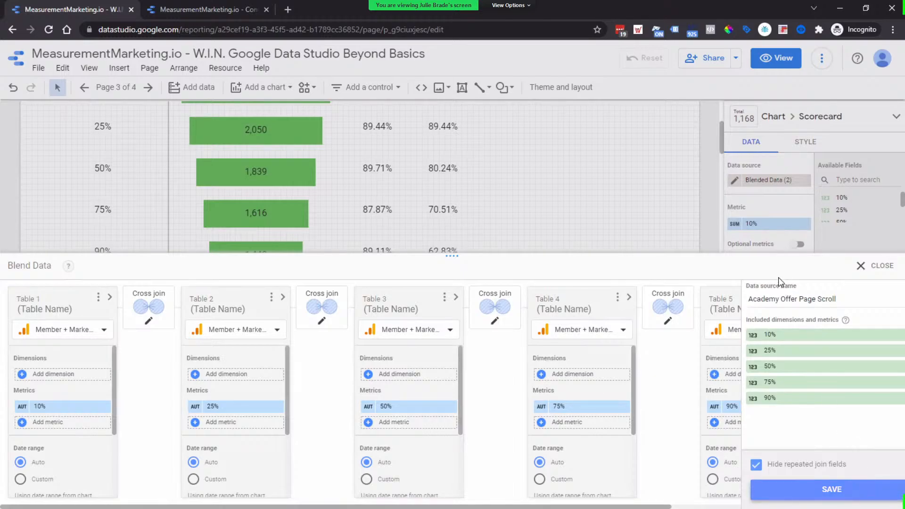
pyautogui.click(864, 267)
# Replace the funnel chart's data source with Academy Offer Page Scroll.
pyautogui.scroll(2, 283, 259)
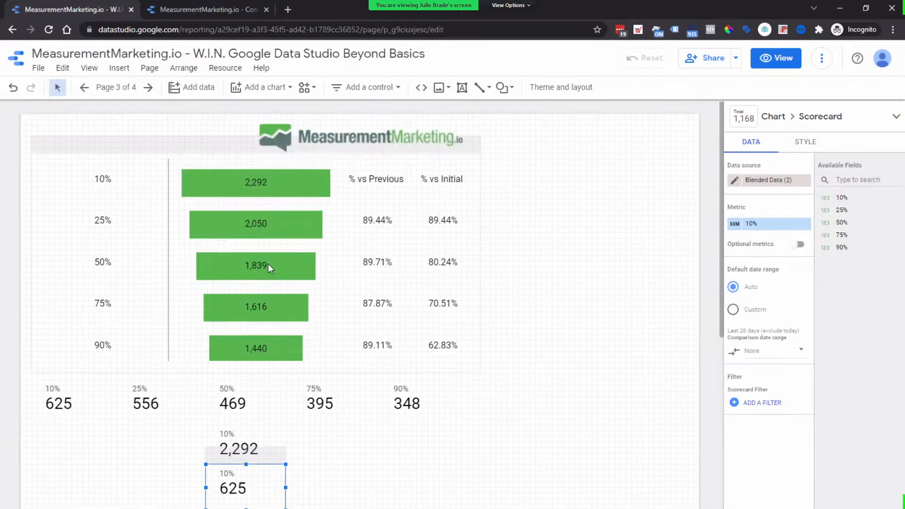
pyautogui.click(268, 265)
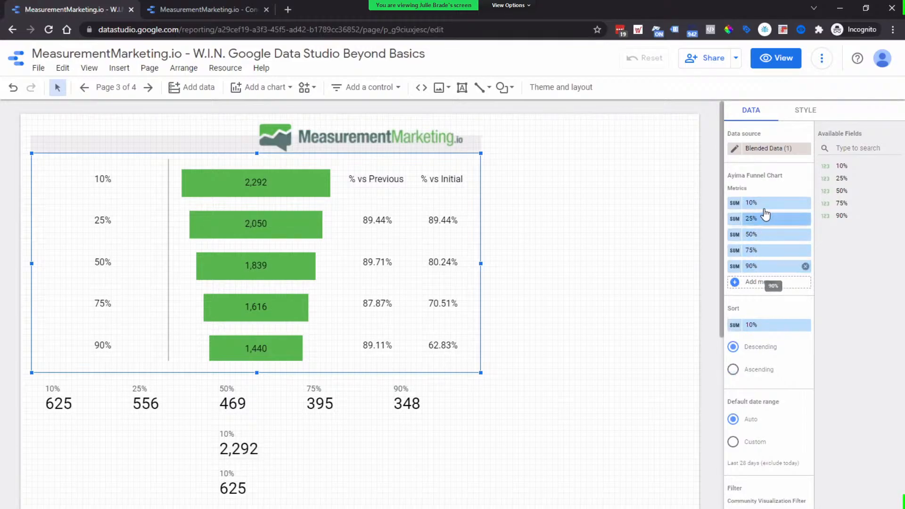
pyautogui.click(806, 149)
pyautogui.click(782, 150)
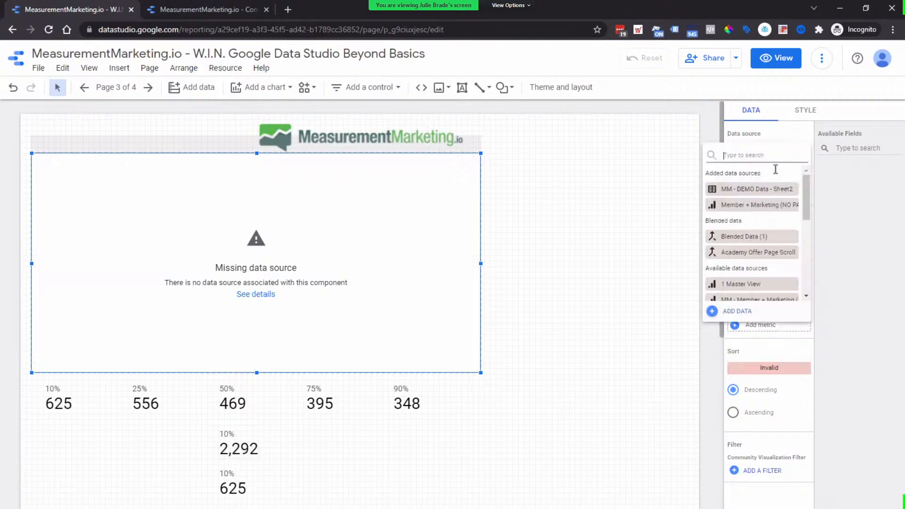
pyautogui.click(765, 255)
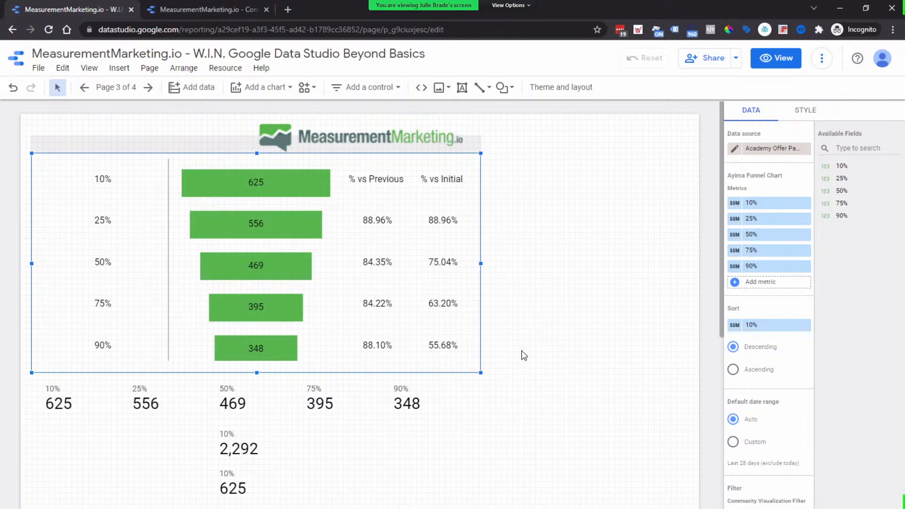
# Go to page 4 of the report and move its funnel chart down so it clears the logo.
pyautogui.click(148, 91)
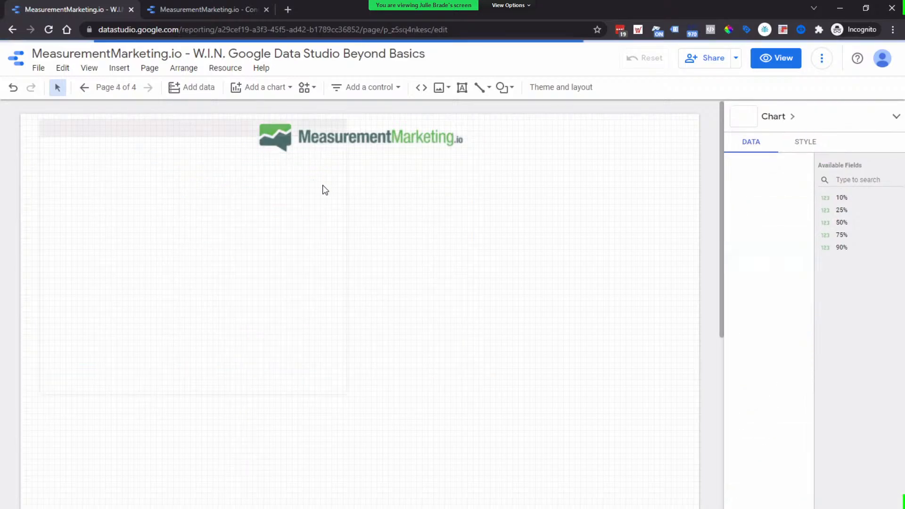
pyautogui.click(162, 150)
pyautogui.scroll(-1, 162, 151)
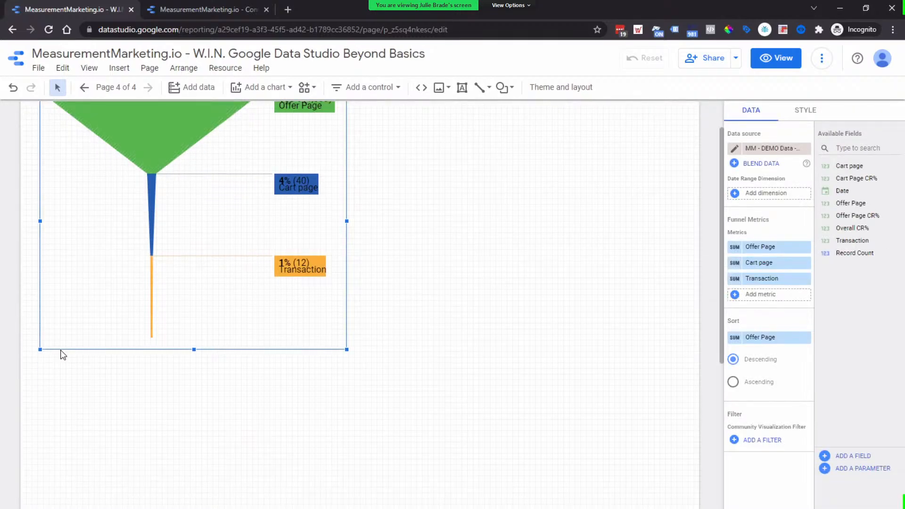
pyautogui.scroll(1, 183, 184)
pyautogui.moveTo(183, 139); pyautogui.dragTo(184, 162)
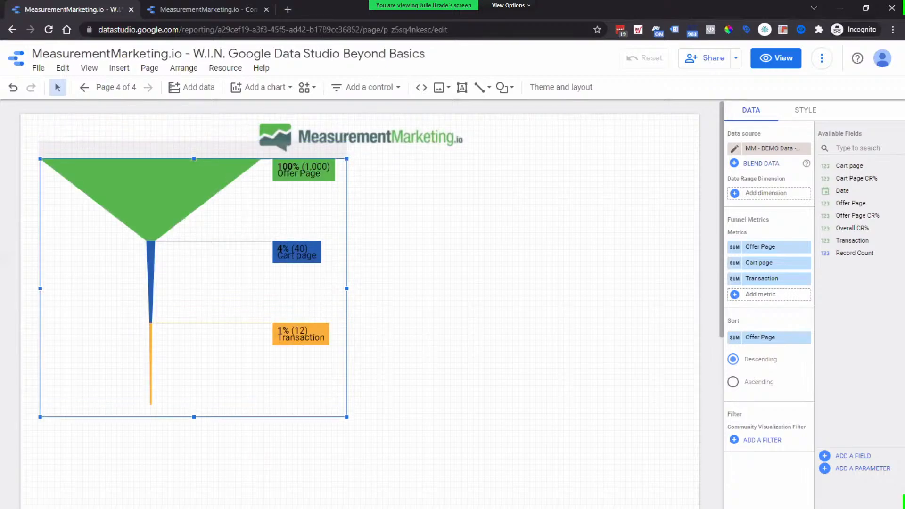
# Examine the I's on the Journey funnel in the MeasurementMarketing.io - Academy (extracted) report and return to the report being edited.
pyautogui.moveTo(0, 67); pyautogui.dragTo(573, 67)
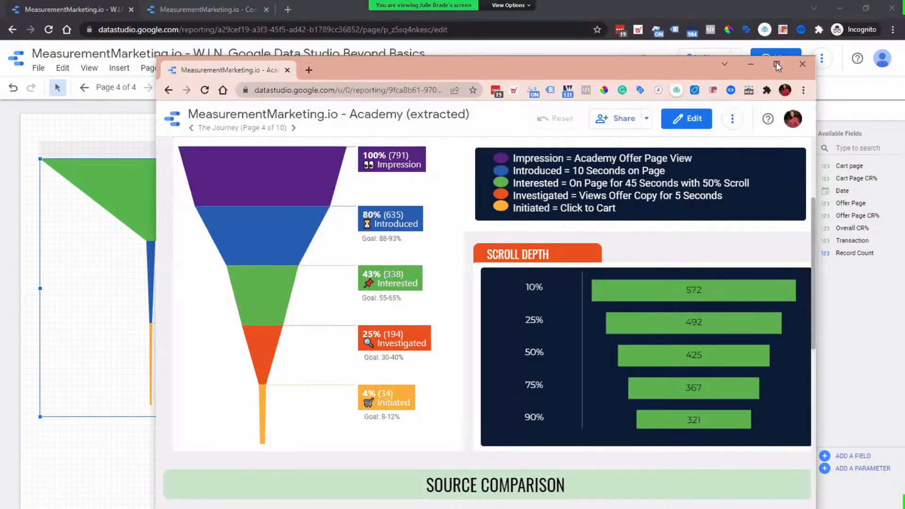
pyautogui.click(777, 64)
pyautogui.scroll(3, 599, 312)
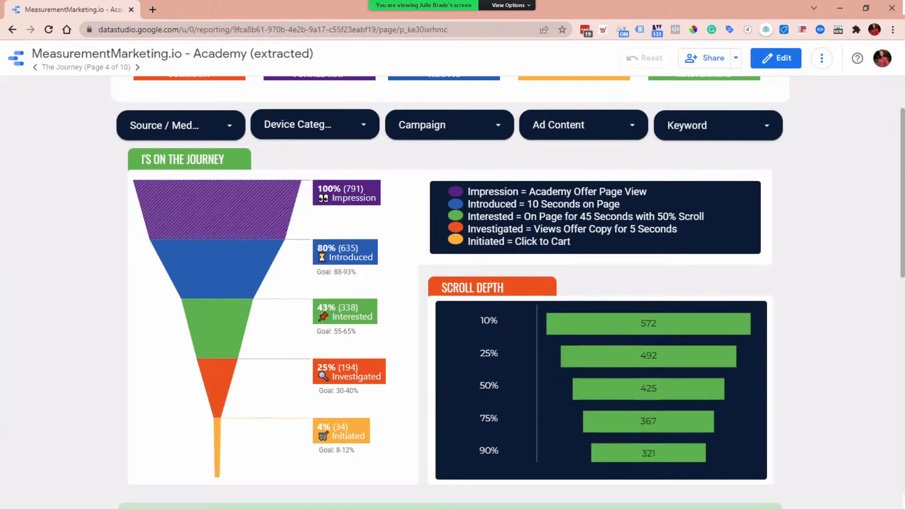
pyautogui.hotkey('alt', 'Tab')
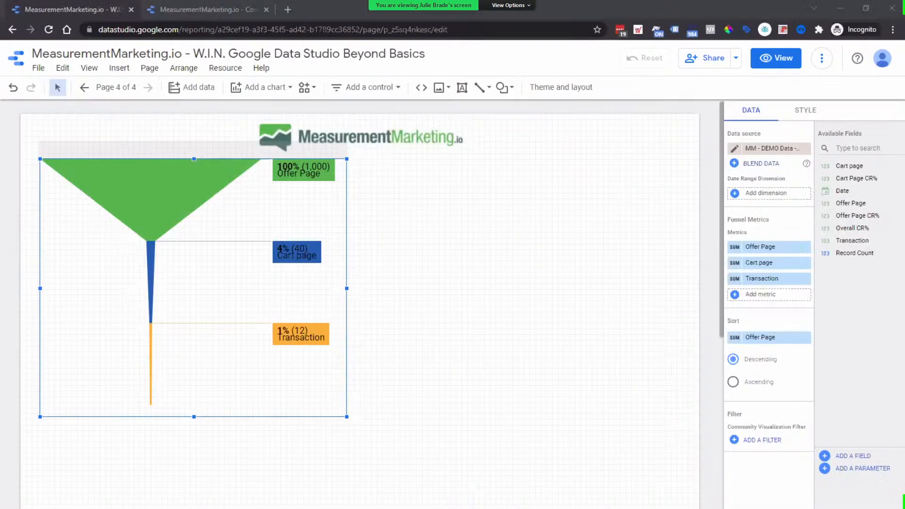
# Add a PowerMyAnalytics Metric Funnel beside the existing funnel, level with its upper edge, and enlarge it.
pyautogui.click(305, 88)
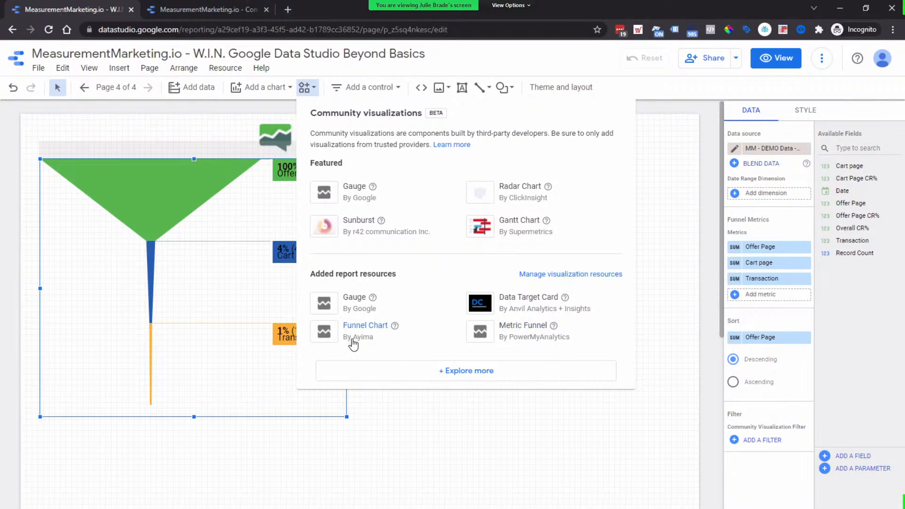
pyautogui.click(536, 333)
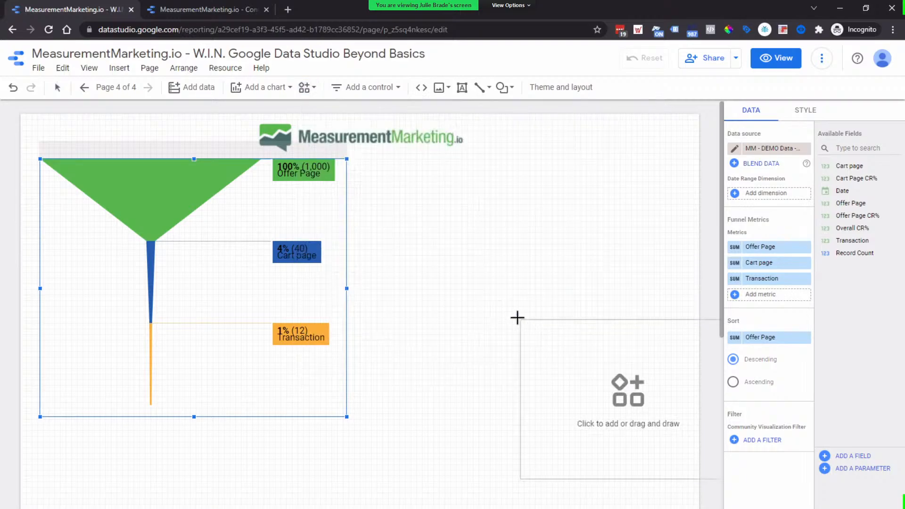
pyautogui.click(370, 156)
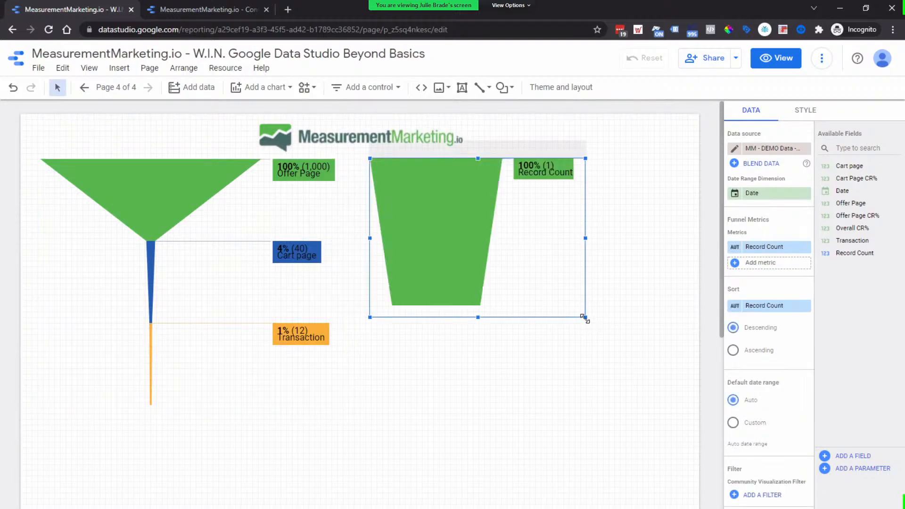
pyautogui.moveTo(586, 318); pyautogui.dragTo(651, 330)
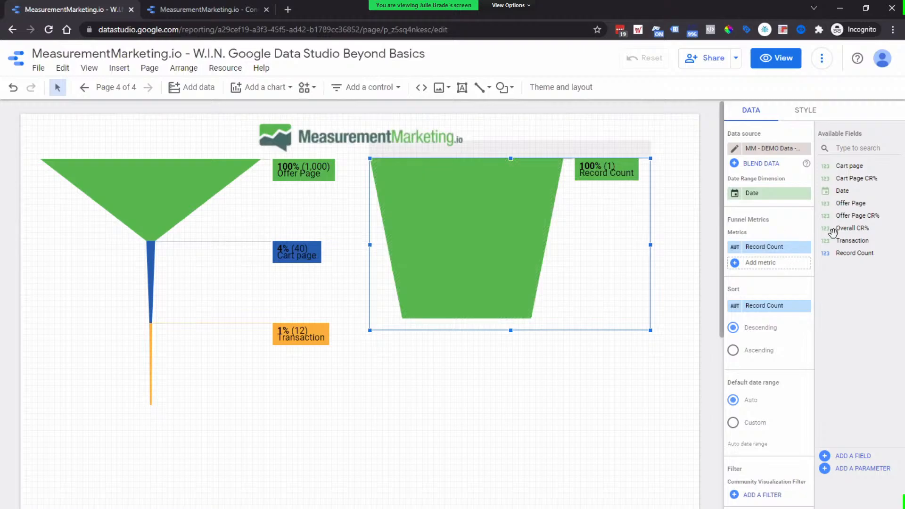
# Set the new funnel's metrics to Offer Page, Cart page and Transaction, and enlarge the chart to nearly match the existing funnel's size.
pyautogui.moveTo(869, 203); pyautogui.dragTo(780, 249)
pyautogui.moveTo(873, 168); pyautogui.dragTo(777, 265)
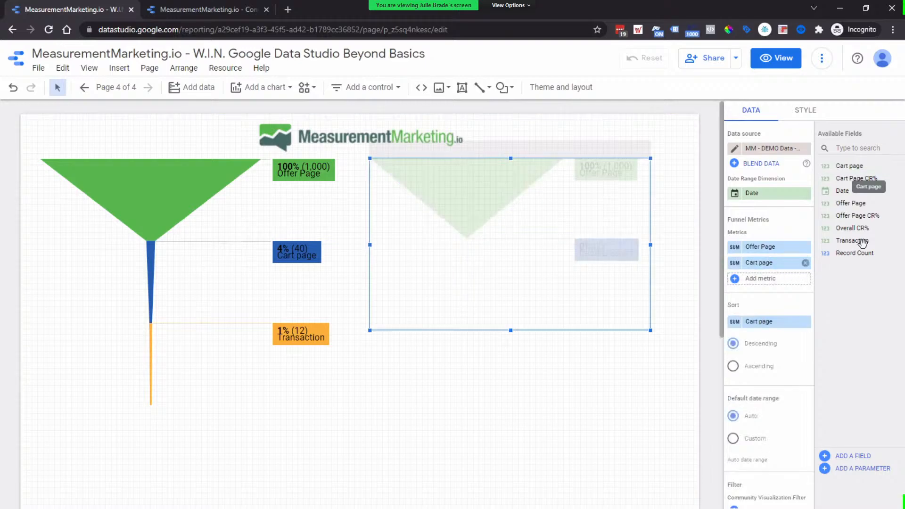
pyautogui.moveTo(865, 238); pyautogui.dragTo(782, 281)
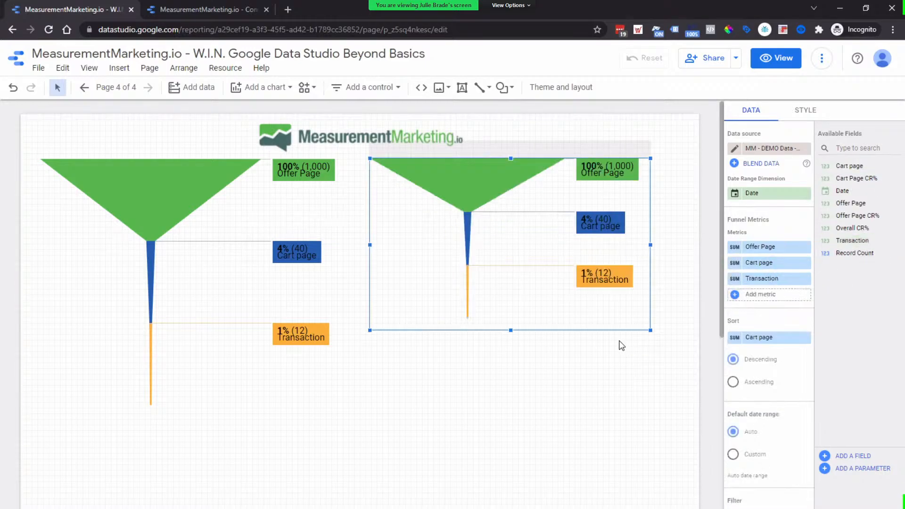
pyautogui.moveTo(653, 331); pyautogui.dragTo(673, 404)
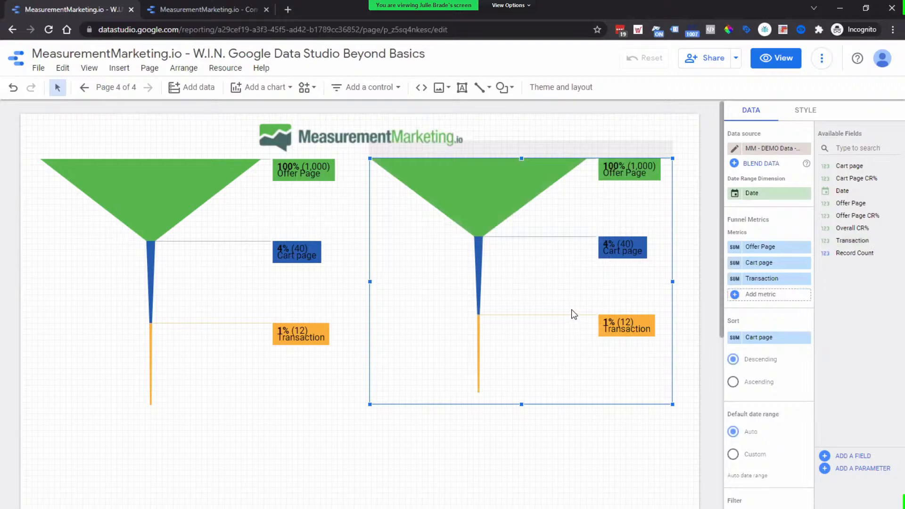
# Examine the i1 - Impression scorecard below the funnels, including its metric name and source field.
pyautogui.scroll(-6, 580, 316)
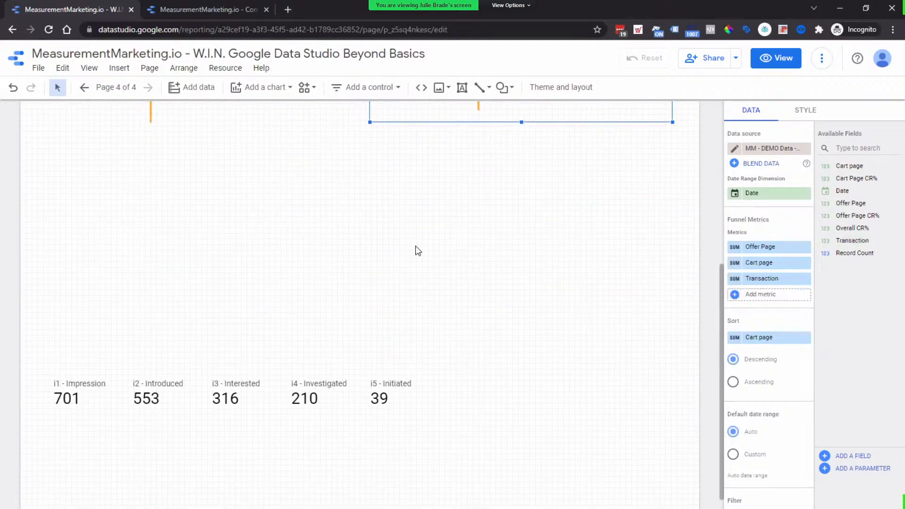
pyautogui.click(75, 385)
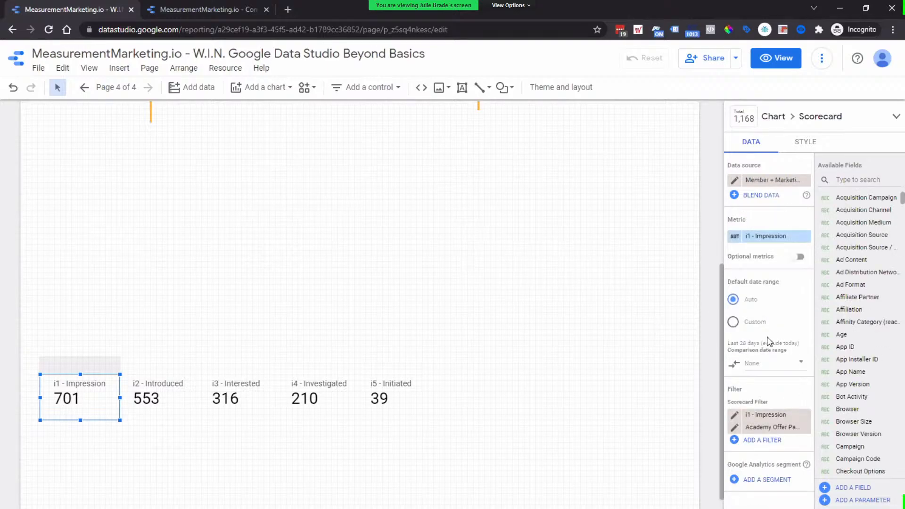
pyautogui.scroll(-2, 764, 363)
pyautogui.scroll(2, 763, 359)
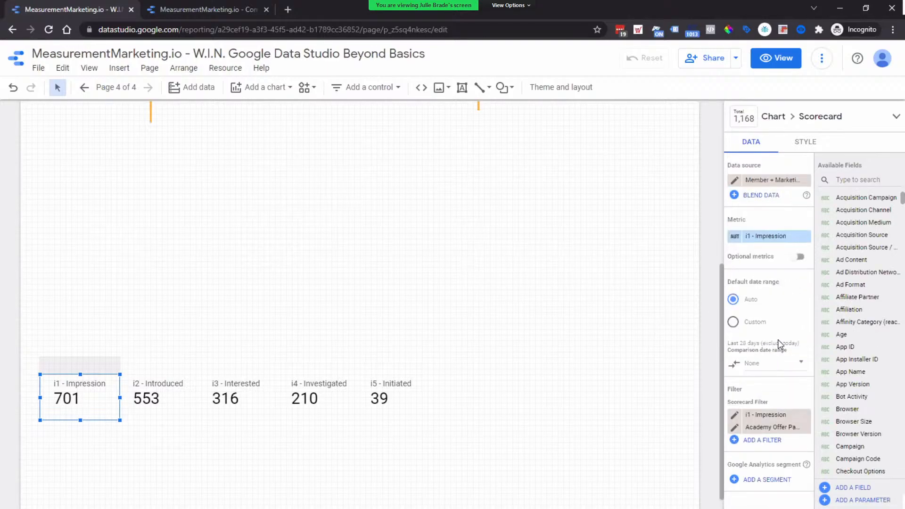
pyautogui.click(734, 235)
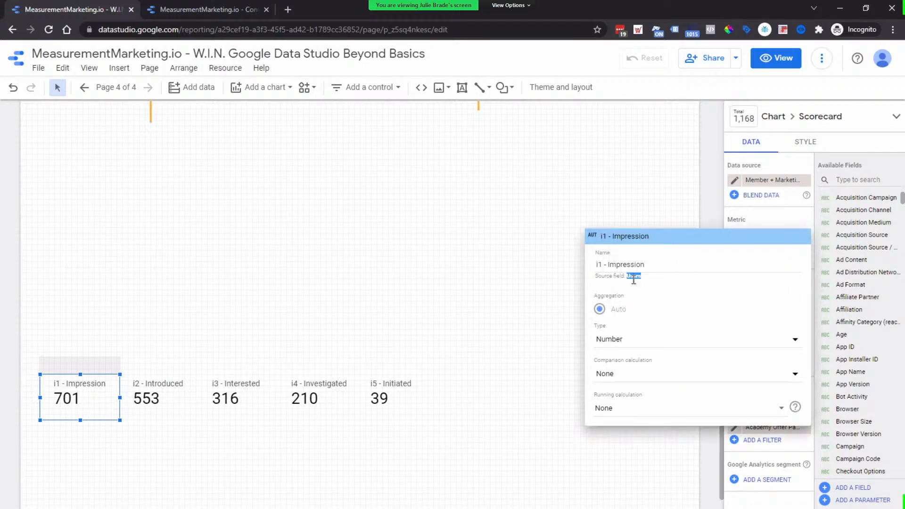
pyautogui.moveTo(650, 264); pyautogui.dragTo(588, 268)
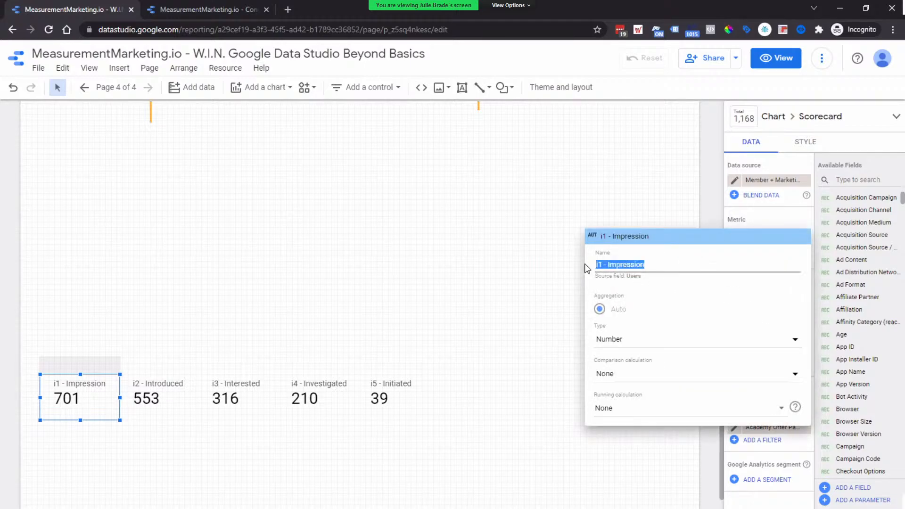
pyautogui.click(672, 197)
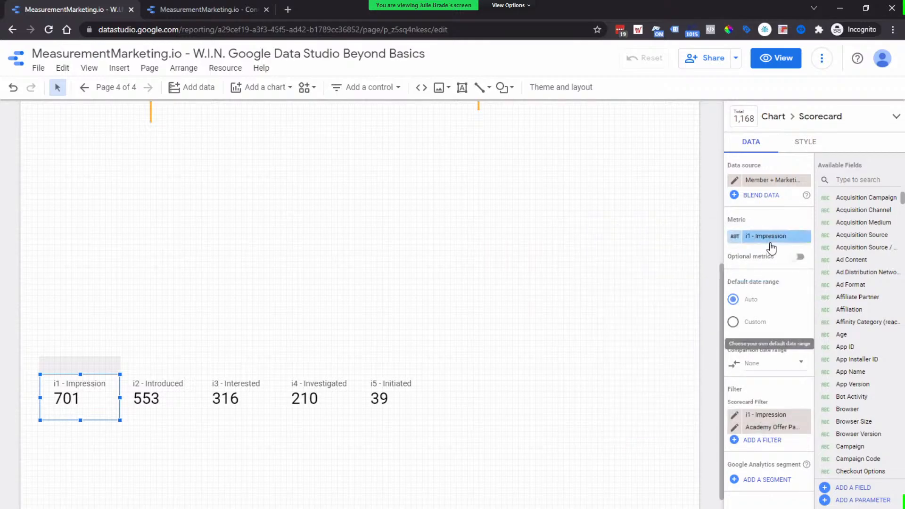
# Review the scorecard's i1 - Impression filter, try prefixing its Event Action value with "i1 -", and leave the filter without saving.
pyautogui.scroll(-2, 750, 324)
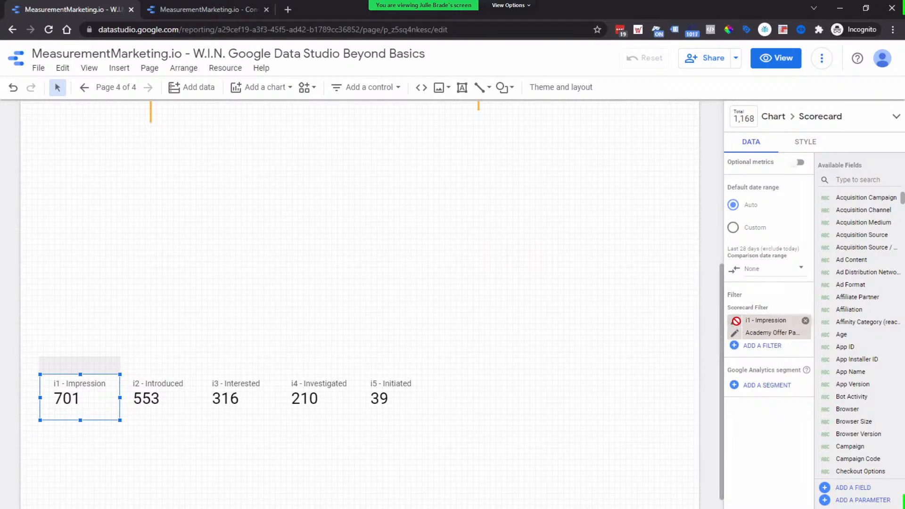
pyautogui.click(736, 323)
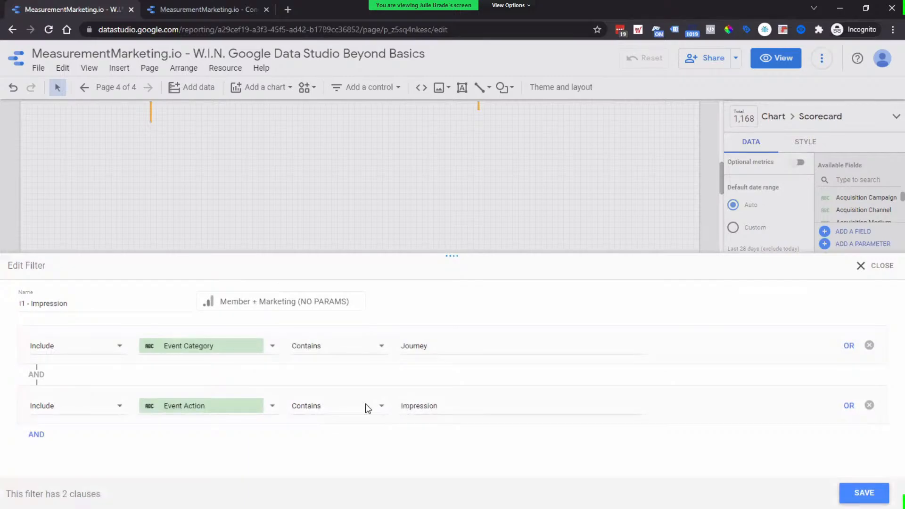
pyautogui.click(402, 405)
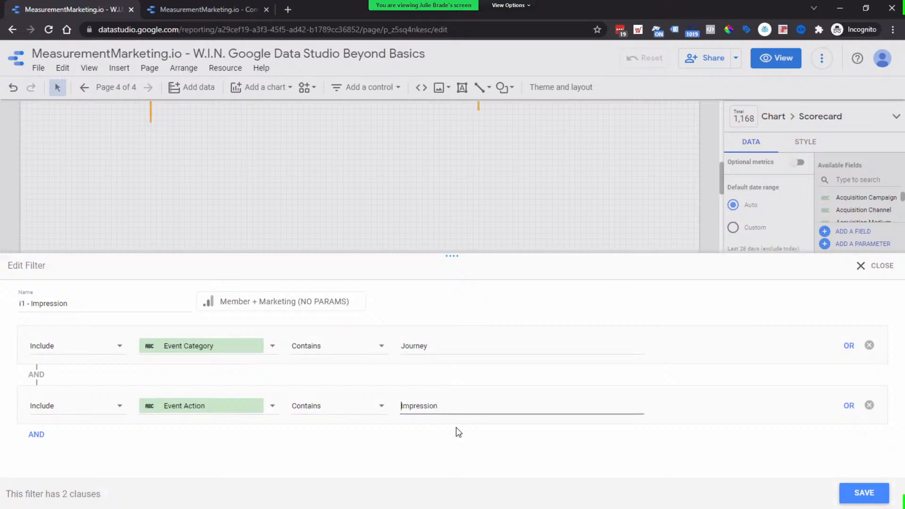
pyautogui.write('i1 -')
pyautogui.press('BackSpace')
pyautogui.press('BackSpace')
pyautogui.press('BackSpace')
pyautogui.press('BackSpace')
pyautogui.press('BackSpace')
pyautogui.click(865, 267)
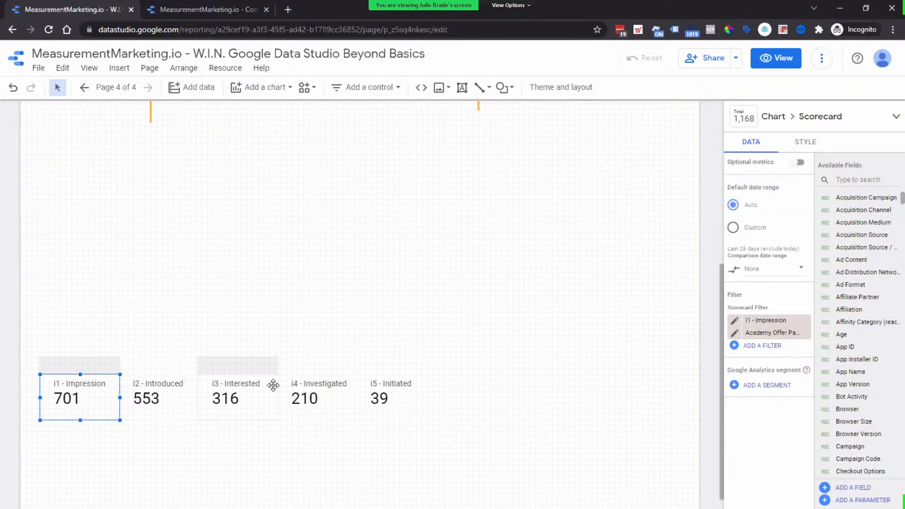
# Examine the clauses of the Academy Offer Page for IOJ filter on the i1 - Impression scorecard.
pyautogui.click(737, 334)
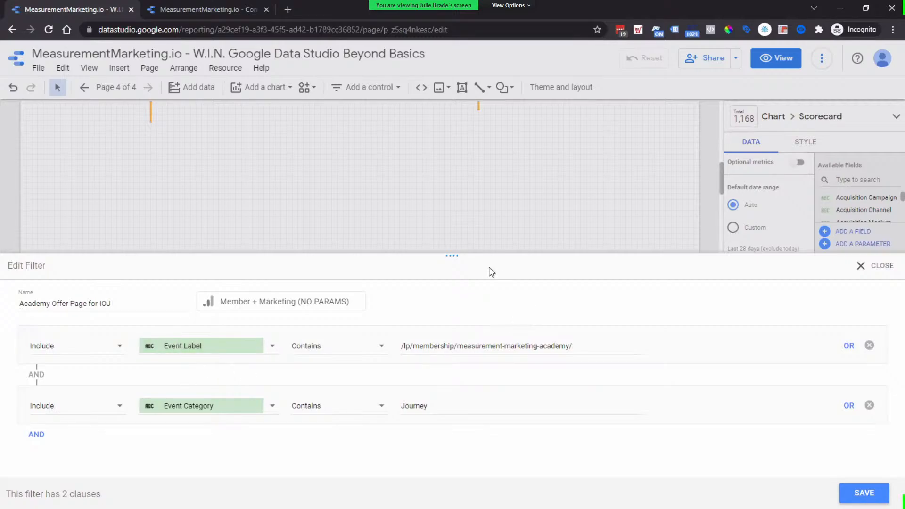
pyautogui.moveTo(452, 276); pyautogui.dragTo(453, 283)
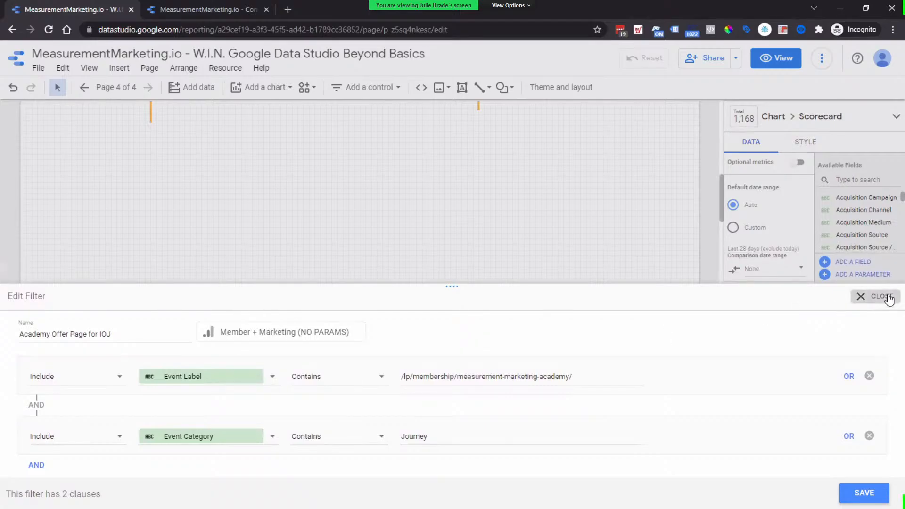
pyautogui.click(870, 296)
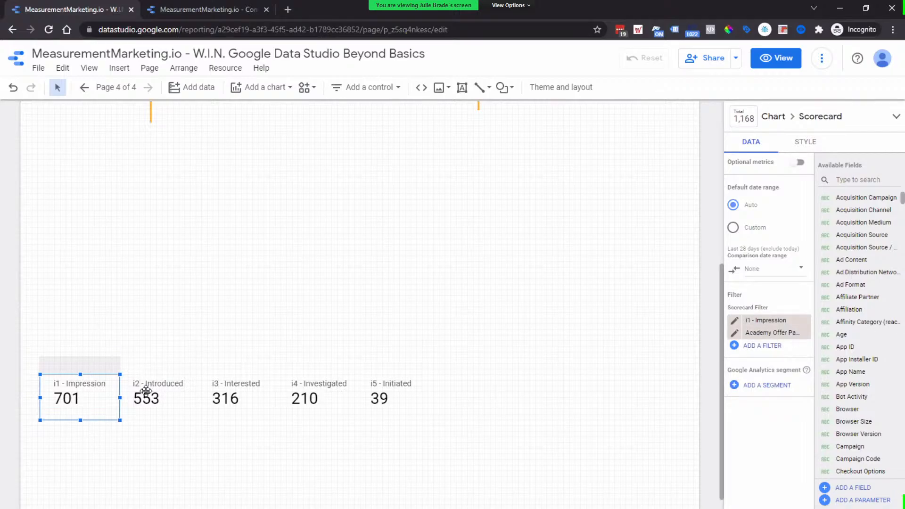
# Check the settings of the Introduced, Interested, Investigated and Initiated scorecards one after another.
pyautogui.click(189, 395)
pyautogui.click(219, 396)
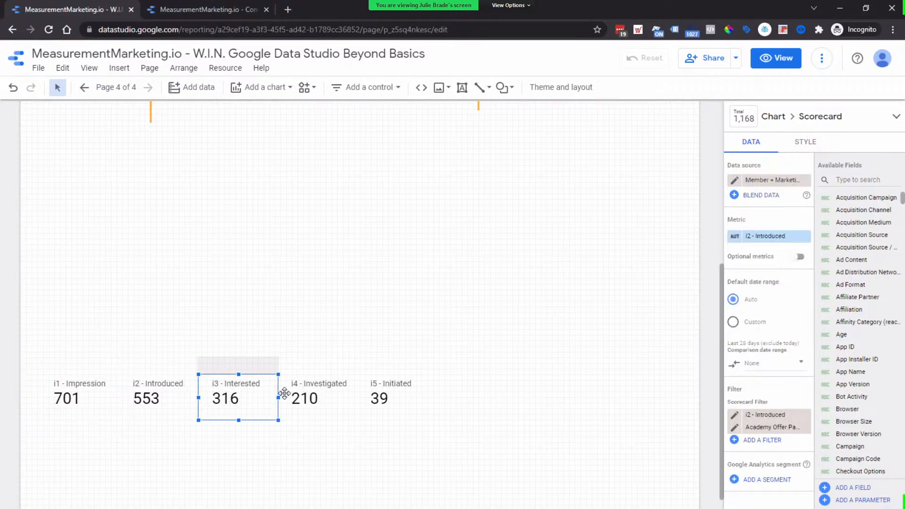
pyautogui.click(301, 397)
pyautogui.click(379, 400)
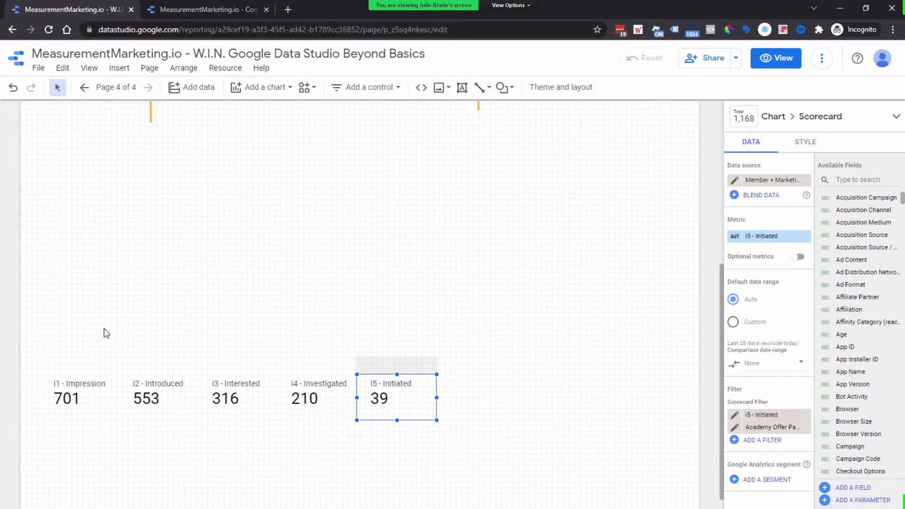
# Blend the data of the five scorecards from i1 - Impression to i5 - Initiated and place the blended scorecard above the row.
pyautogui.click(75, 360)
pyautogui.moveTo(91, 386); pyautogui.dragTo(418, 388)
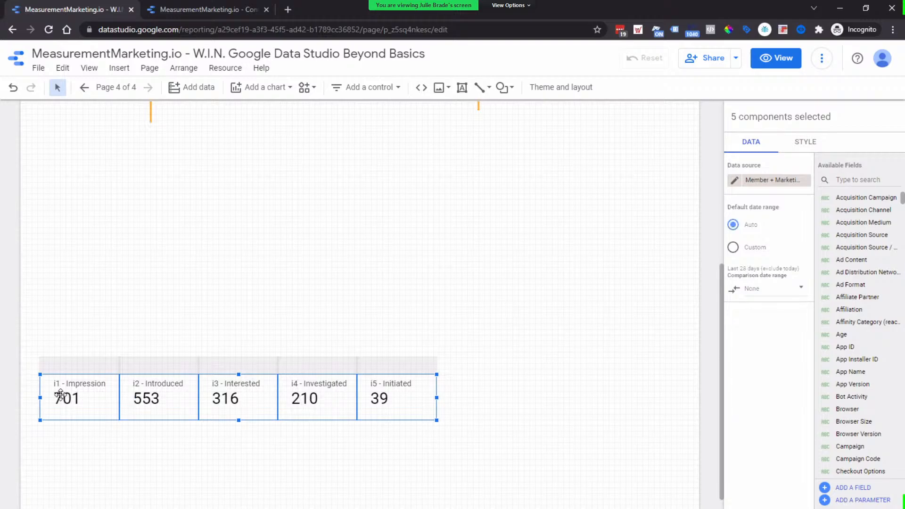
pyautogui.rightClick(383, 399)
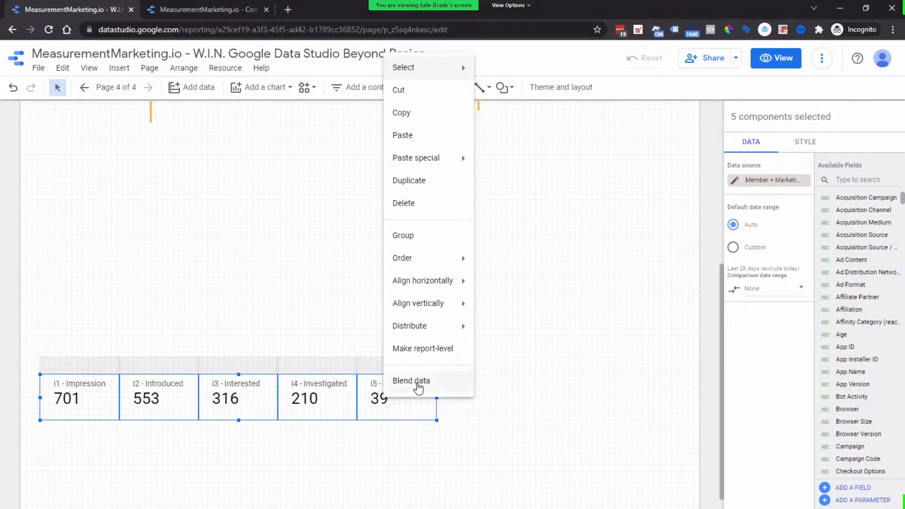
pyautogui.click(418, 383)
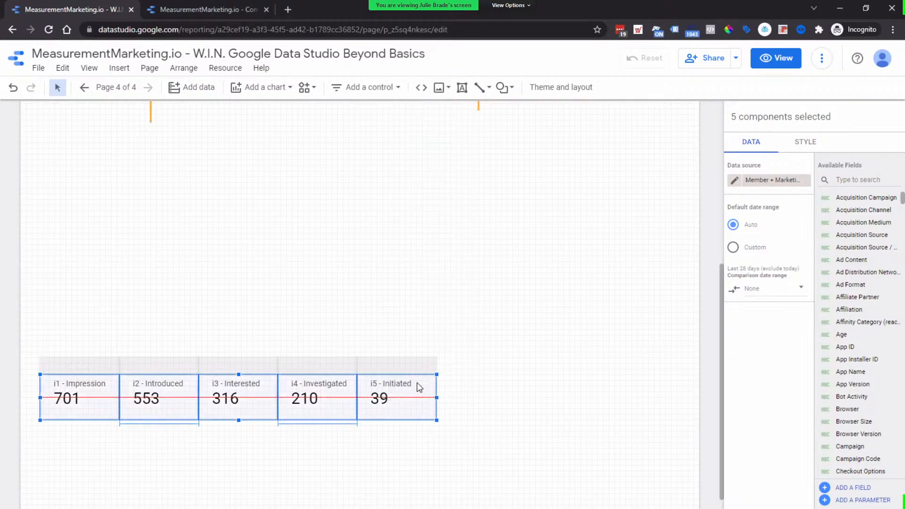
pyautogui.click(221, 390)
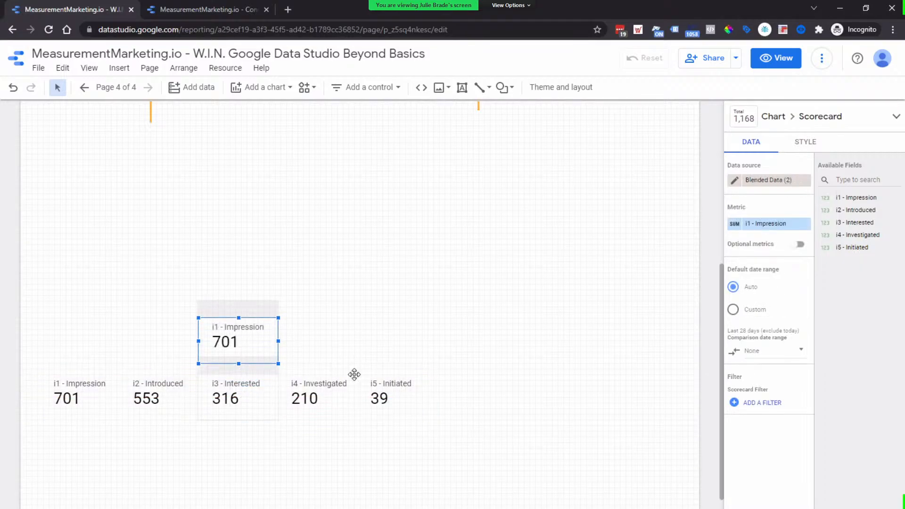
# Replace the data source of the second funnel chart, beside the Offer Page funnel, with Blended Data (2).
pyautogui.scroll(4, 500, 329)
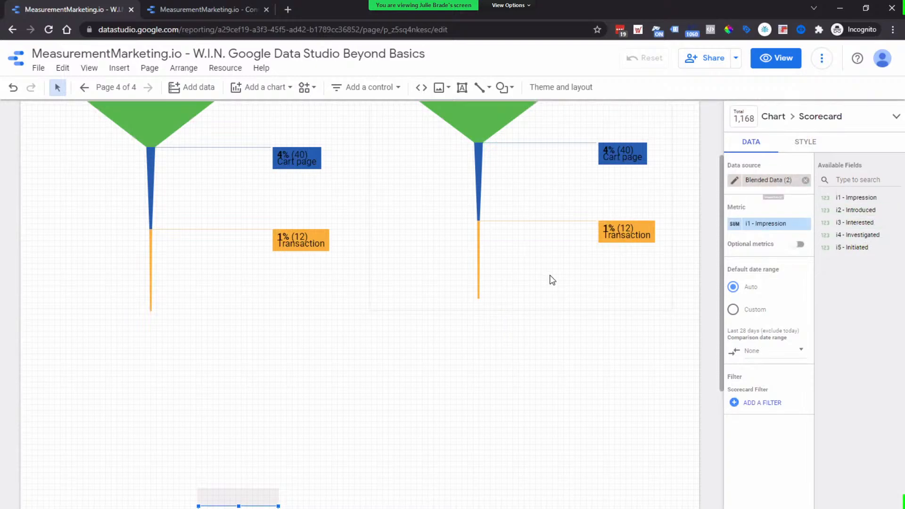
pyautogui.scroll(2, 552, 278)
pyautogui.click(489, 200)
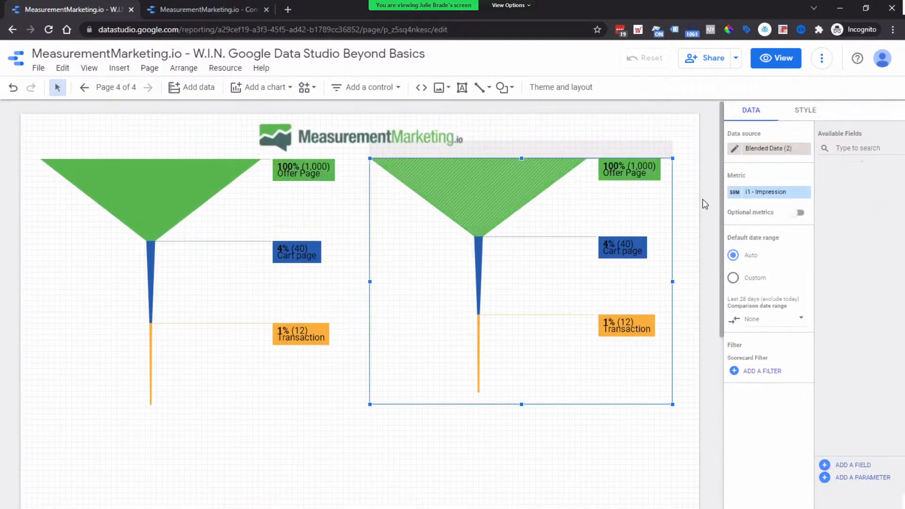
pyautogui.click(806, 149)
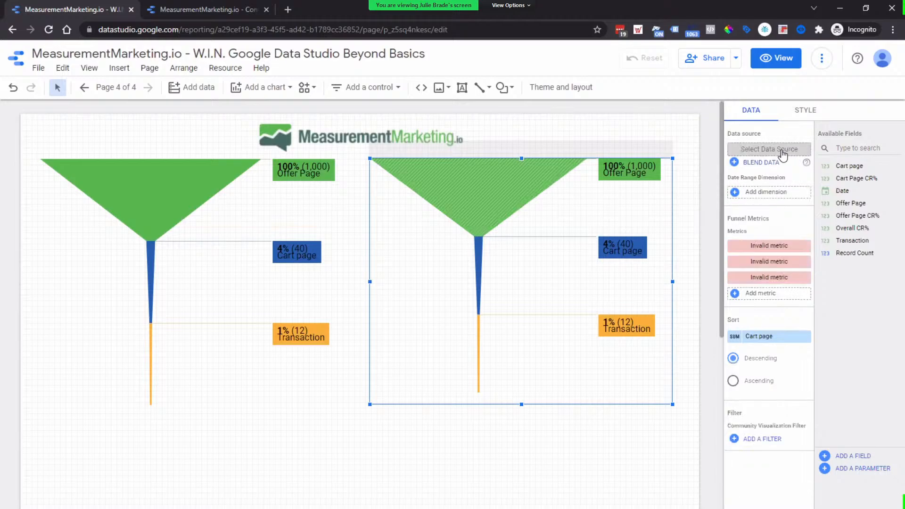
pyautogui.click(778, 148)
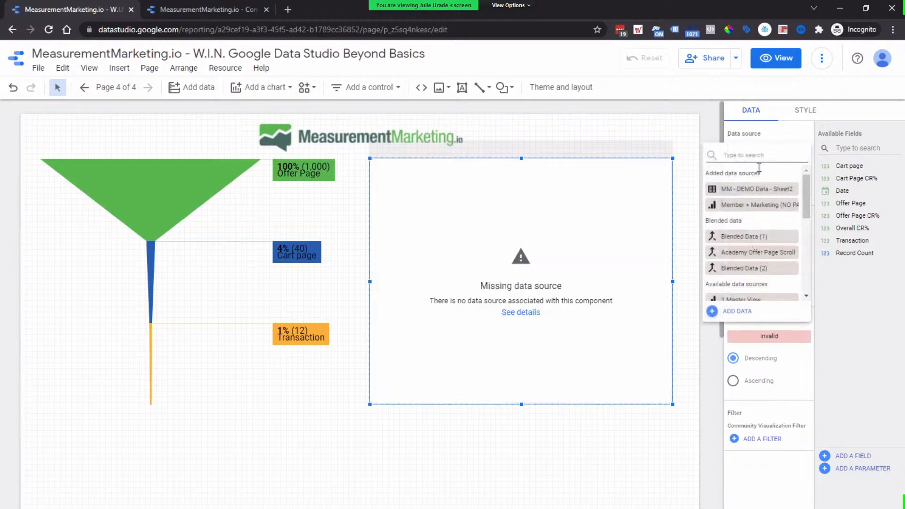
pyautogui.click(756, 270)
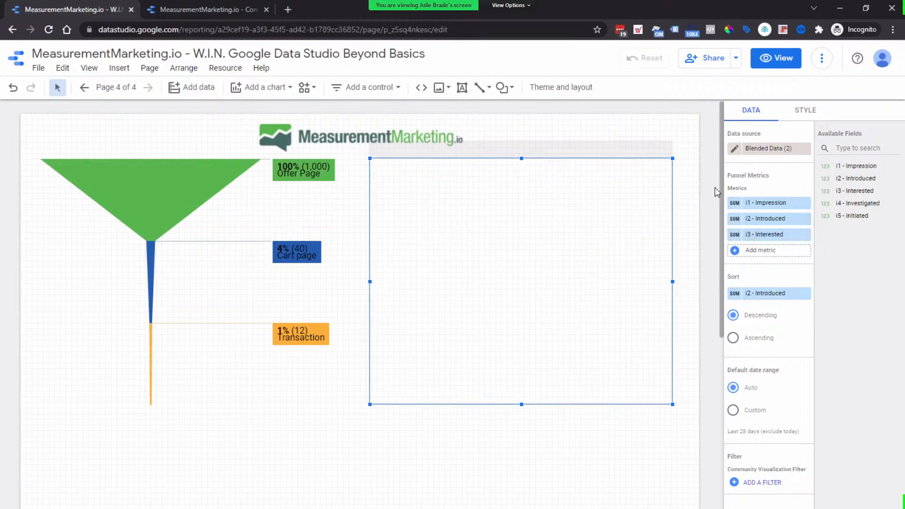
# Add i4 - Investigated and i5 - Initiated as the fourth and fifth metrics of the funnel built on Blended Data (2).
pyautogui.moveTo(759, 203); pyautogui.dragTo(776, 253)
pyautogui.moveTo(858, 204); pyautogui.dragTo(816, 244)
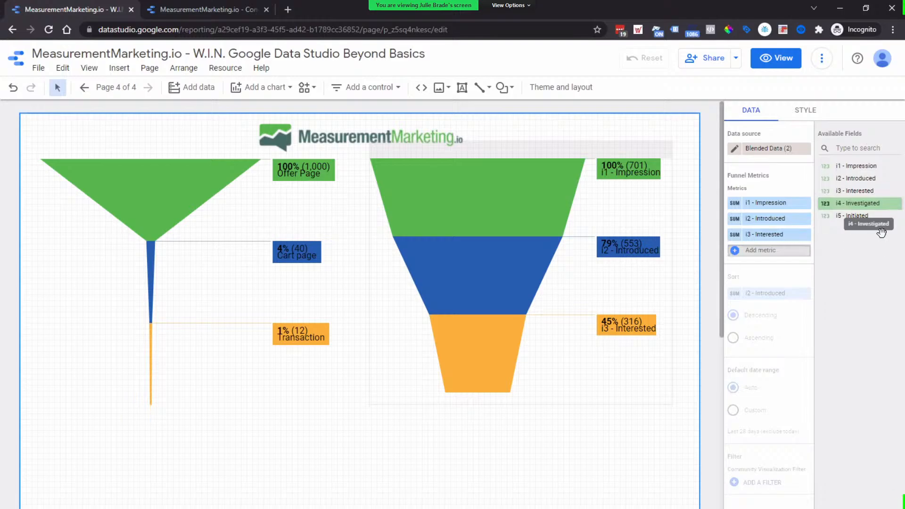
pyautogui.moveTo(858, 217); pyautogui.dragTo(761, 269)
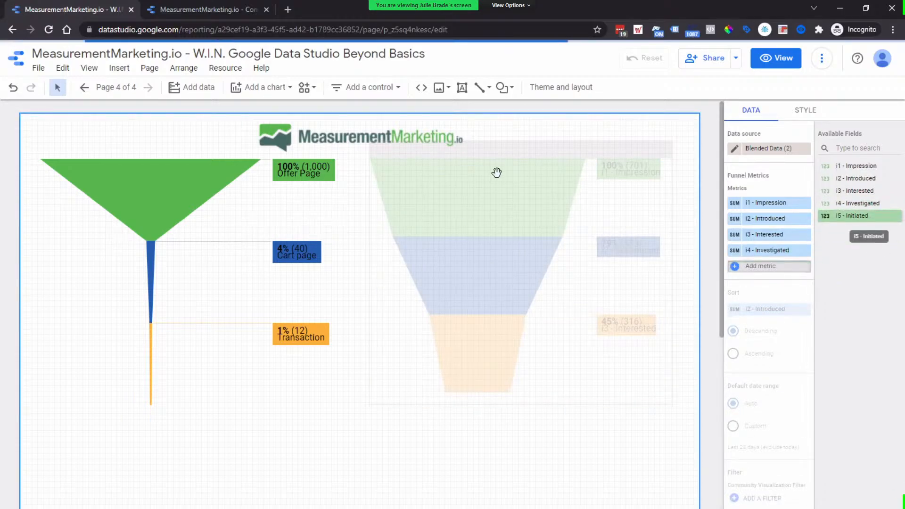
pyautogui.moveTo(494, 176); pyautogui.dragTo(492, 344)
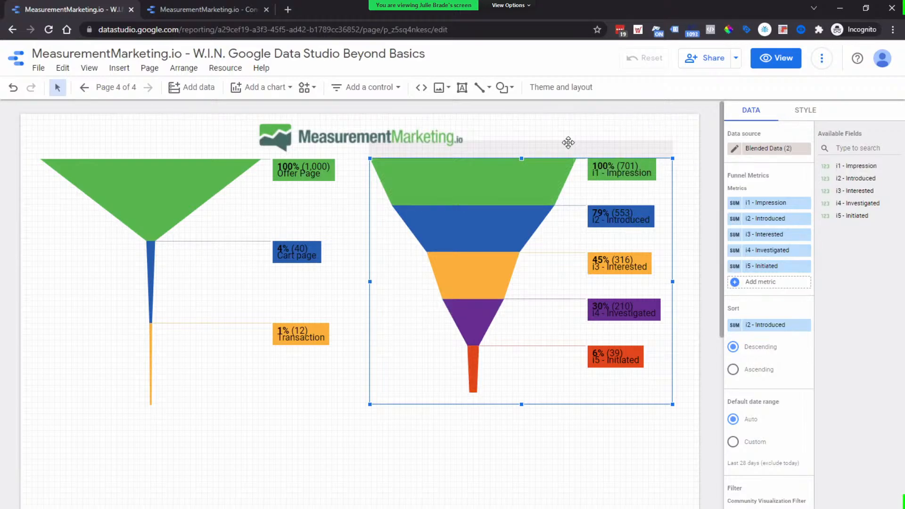
pyautogui.click(576, 94)
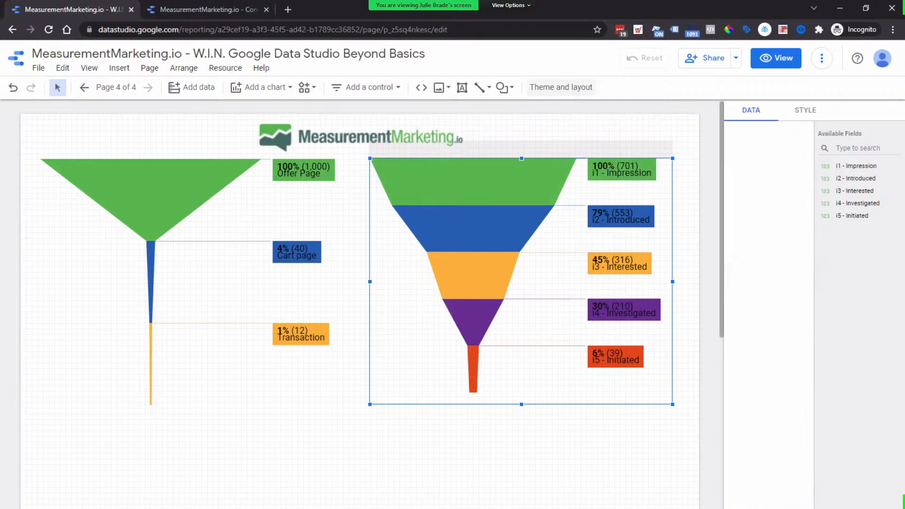
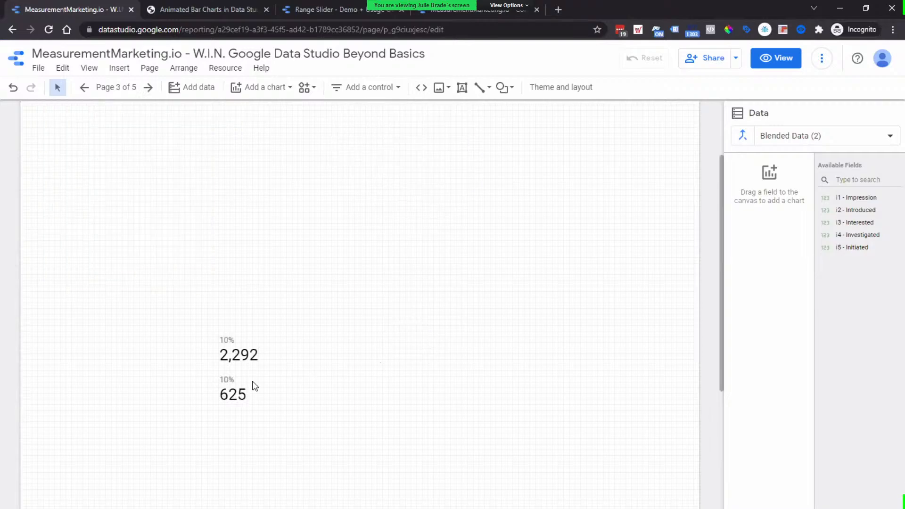
# Select the first 10% scorecard in the scroll depth row and look through its data settings down to the filters.
pyautogui.click(242, 255)
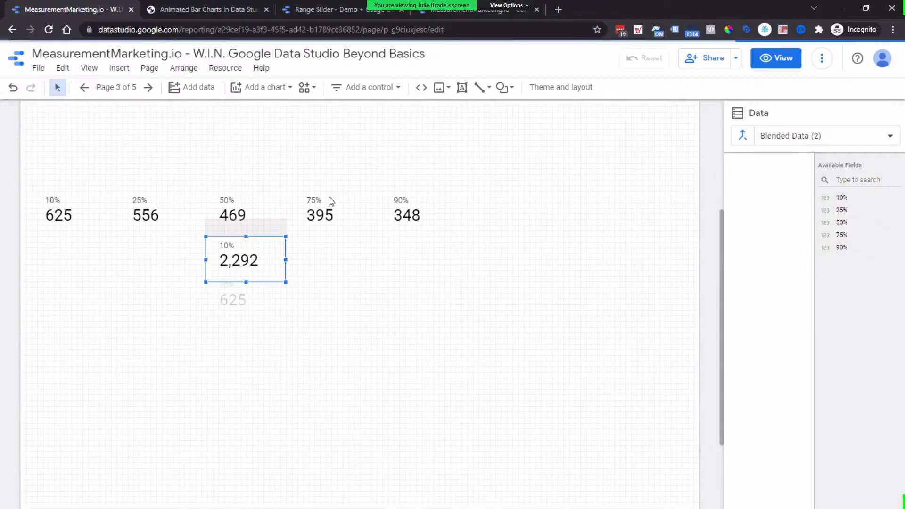
pyautogui.click(95, 208)
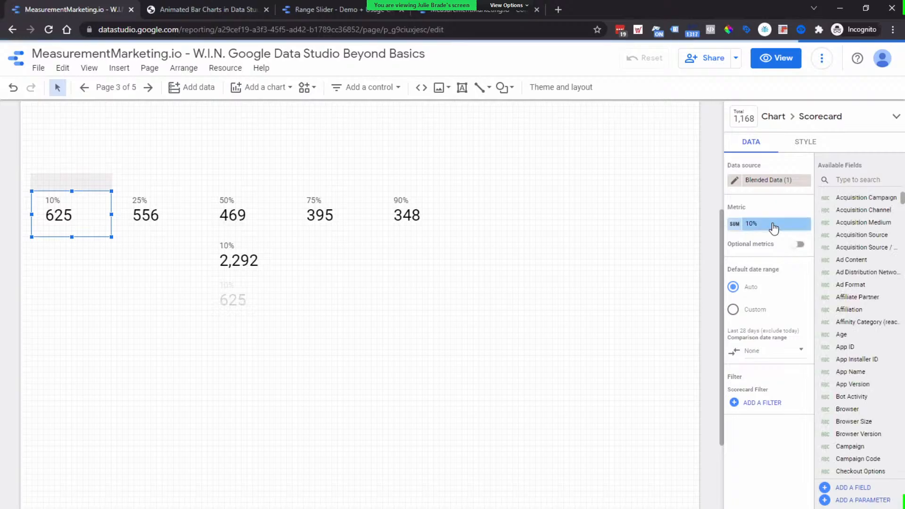
pyautogui.scroll(-2, 777, 222)
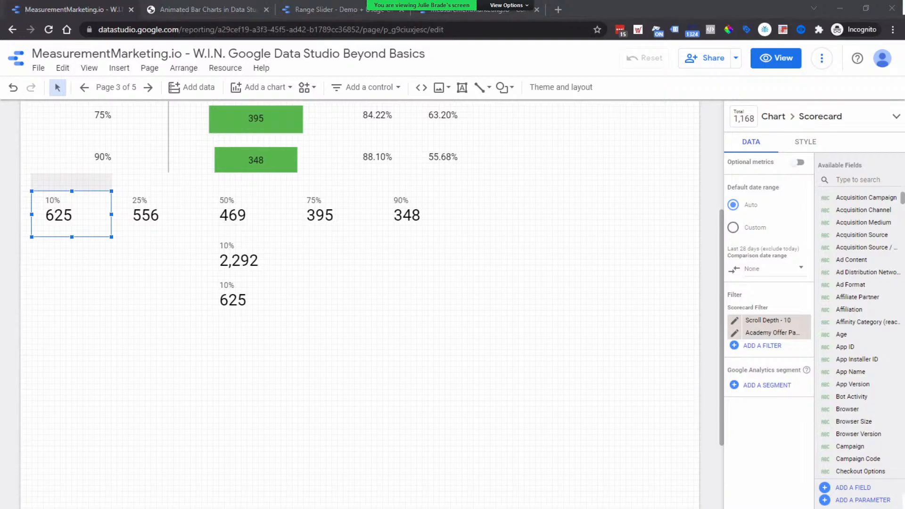
# Switch to the MeasurementMarketing.io member site and browse the W.I.N. Courses in the Dashboards and Reporting category.
pyautogui.moveTo(904, 94); pyautogui.dragTo(630, 94)
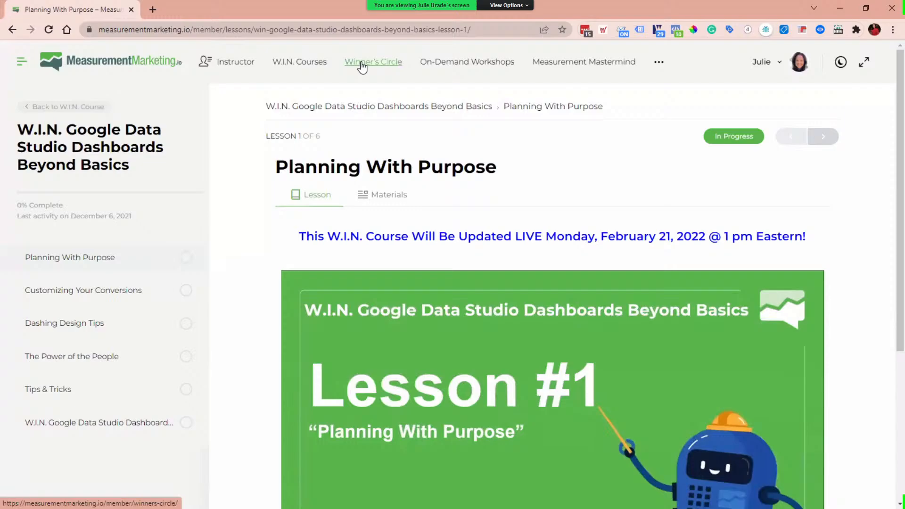
pyautogui.click(312, 64)
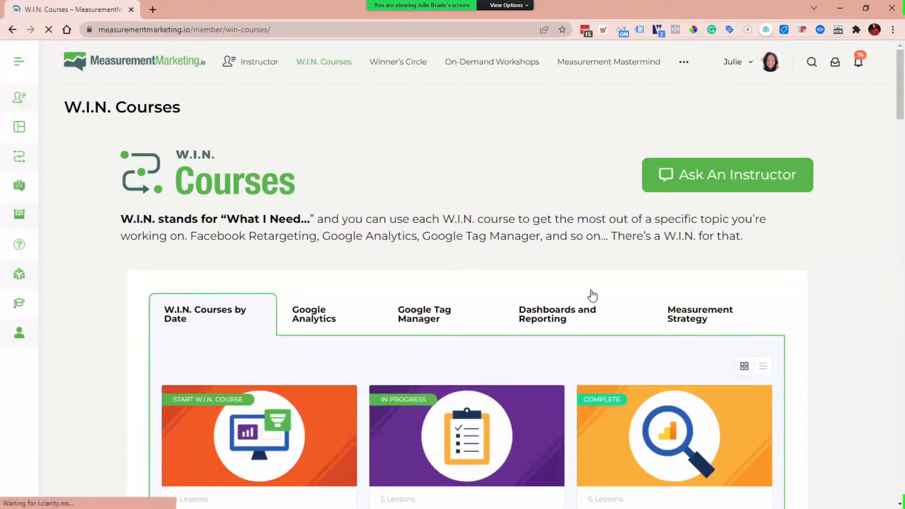
pyautogui.click(590, 296)
pyautogui.scroll(-4, 579, 254)
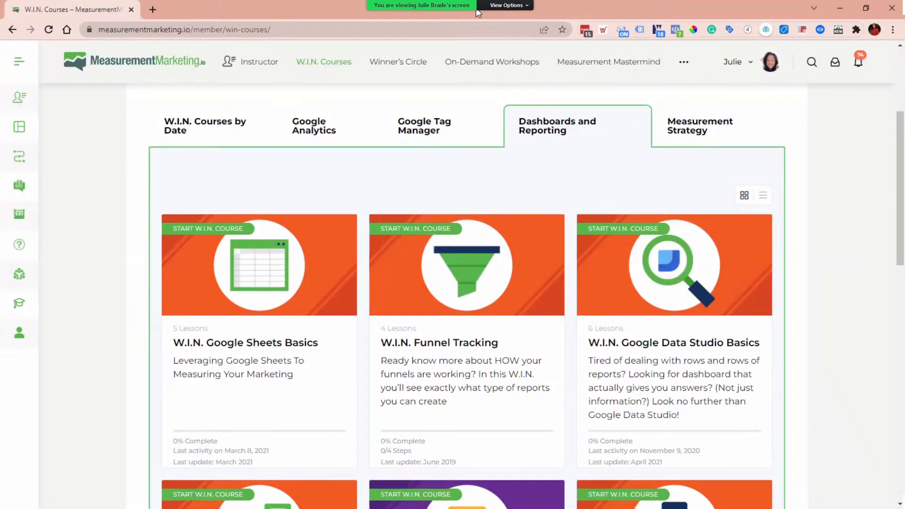
# Return to the Data Studio report and check the source field of the 10% scorecard's metric, its filters and the scroll depth funnel.
pyautogui.hotkey('alt', 'Tab')
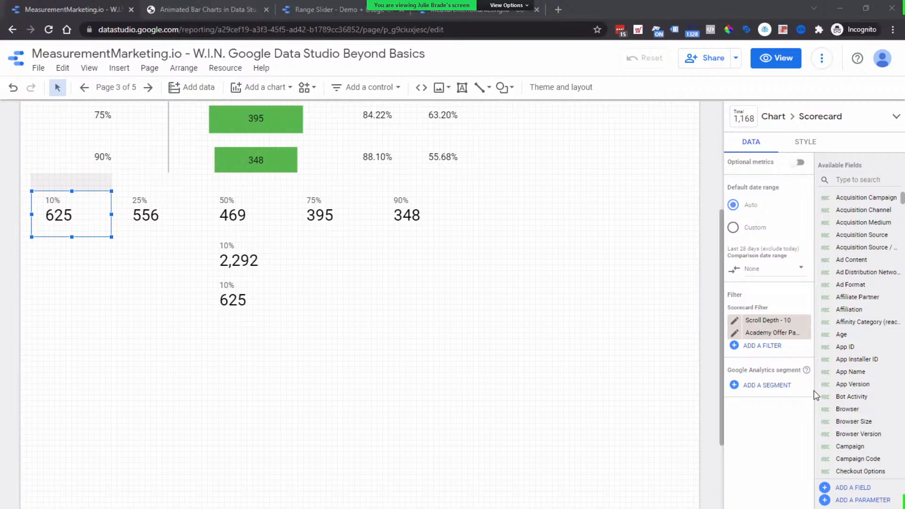
pyautogui.scroll(2, 811, 389)
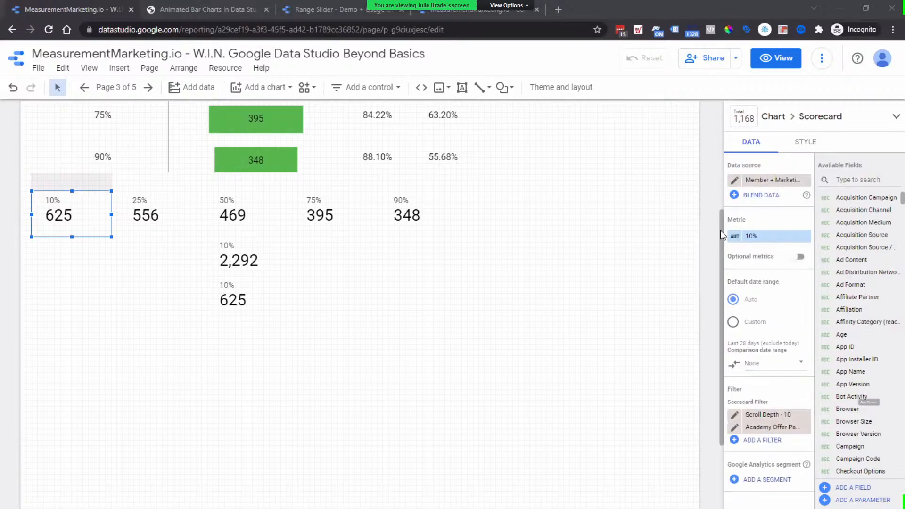
pyautogui.click(733, 237)
pyautogui.moveTo(653, 280); pyautogui.dragTo(622, 278)
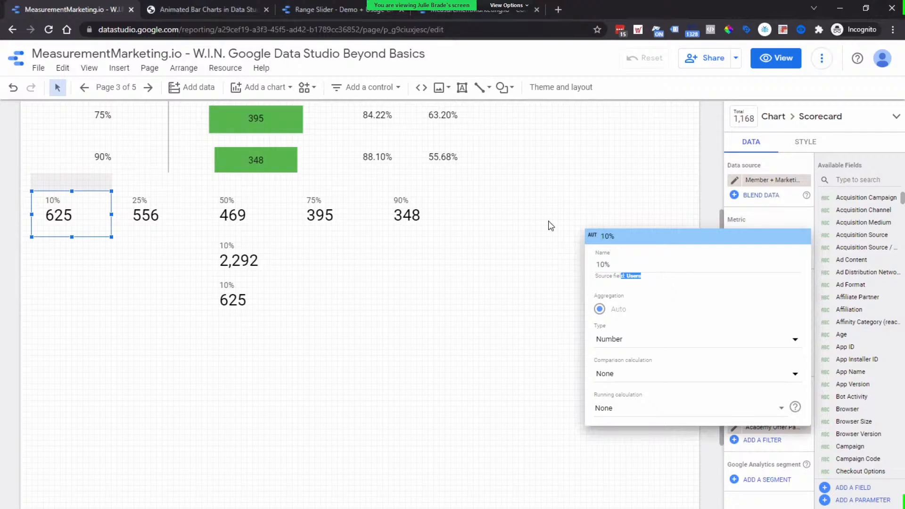
pyautogui.click(673, 208)
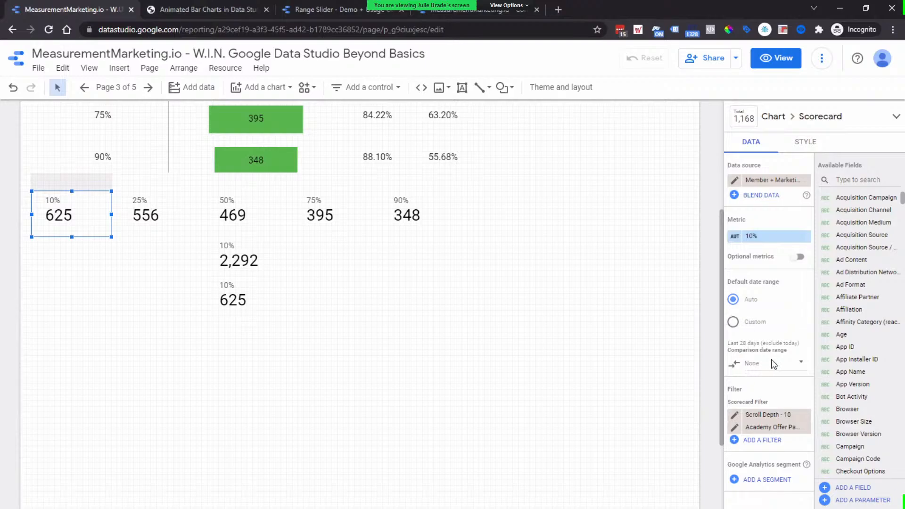
pyautogui.scroll(-2, 773, 362)
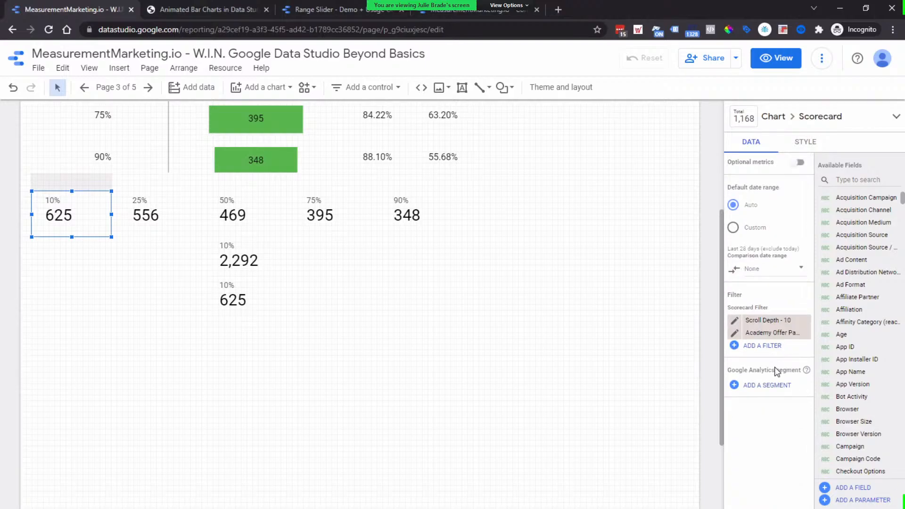
pyautogui.scroll(2, 775, 367)
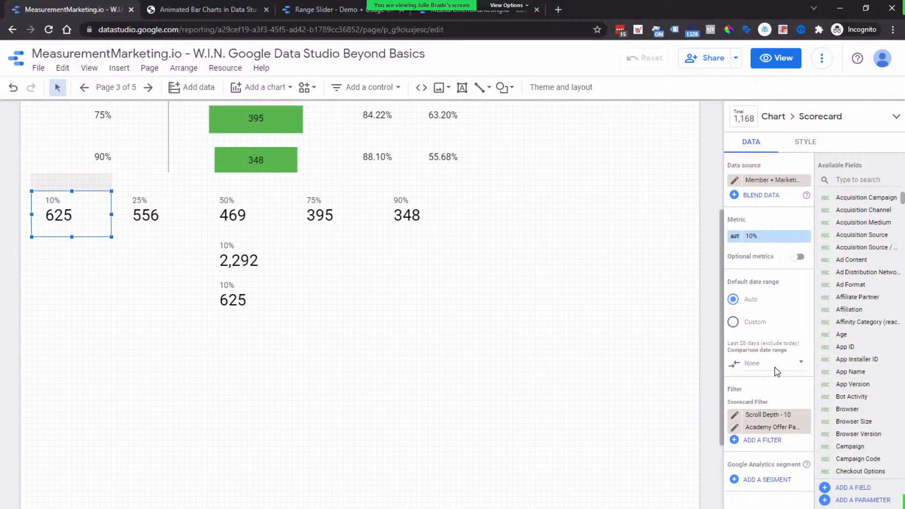
pyautogui.scroll(4, 590, 349)
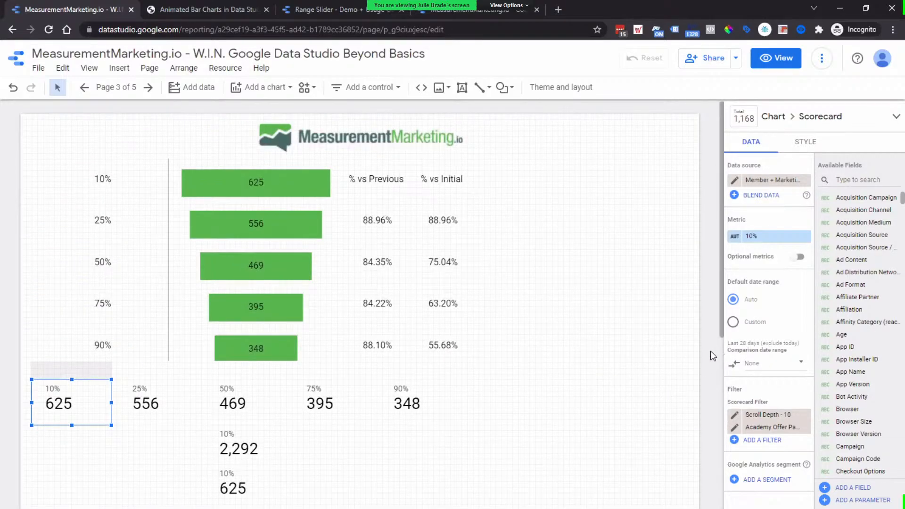
pyautogui.scroll(-2, 495, 355)
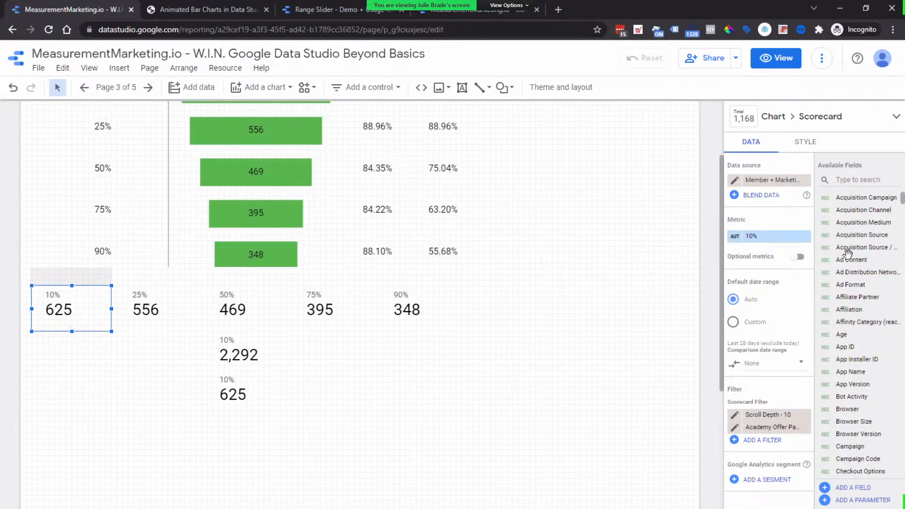
# Search the available fields for "product rev" and clear the search again.
pyautogui.click(851, 179)
pyautogui.write('pl')
pyautogui.write('r')
pyautogui.write('o')
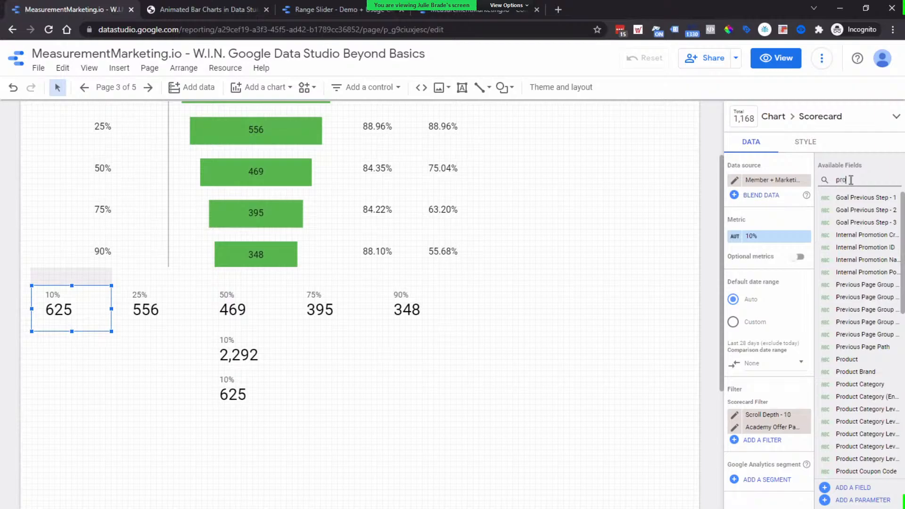
pyautogui.write('du')
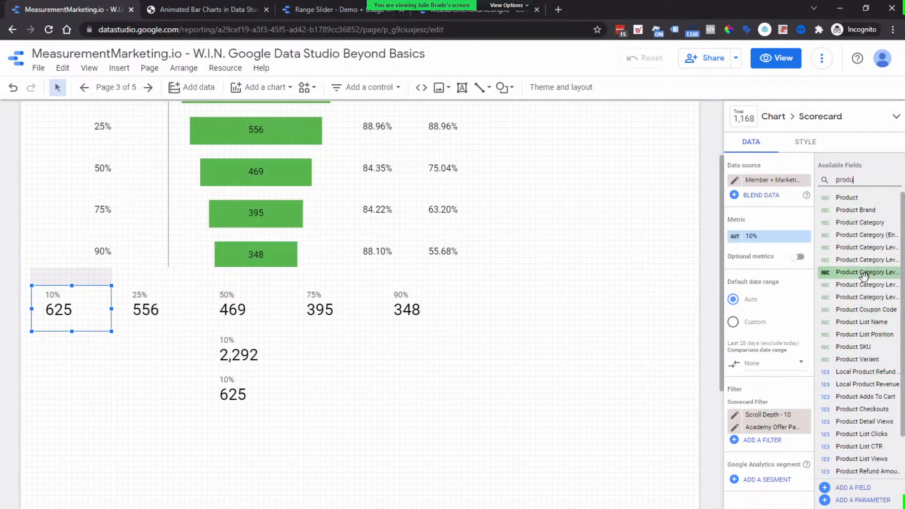
pyautogui.write('ct rev')
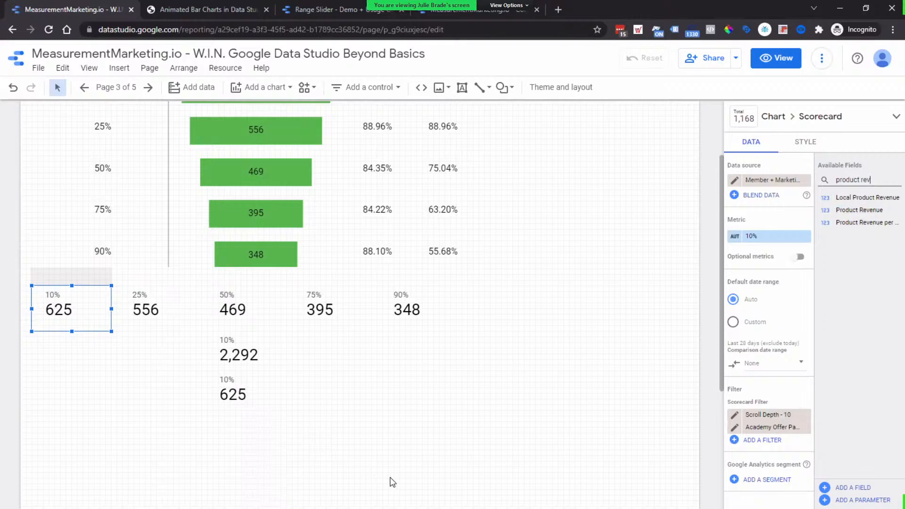
pyautogui.tripleClick(870, 184)
pyautogui.press('BackSpace')
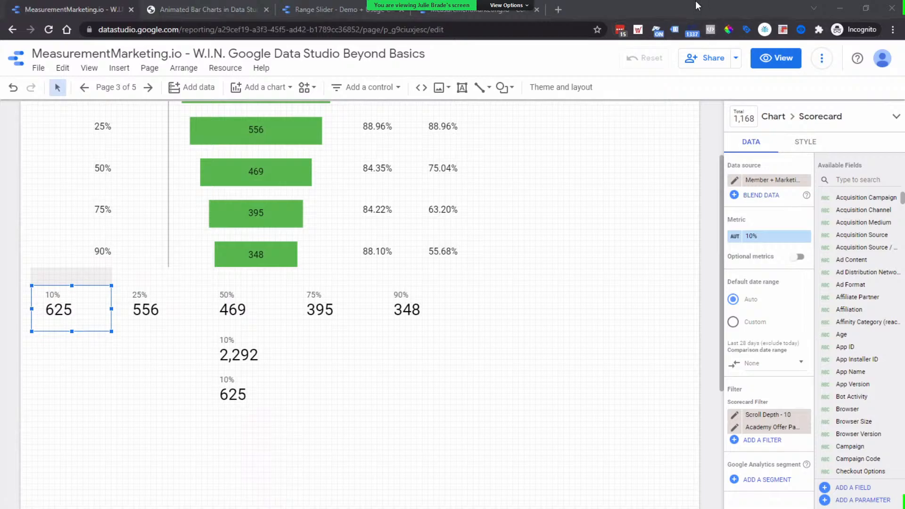
# Switch to the Conversion Rate Forecasts & Cheatsheet report and review the Cold Traffic and Warm Traffic benchmarks, including the Funnel and Opt-In goals.
pyautogui.click(471, 10)
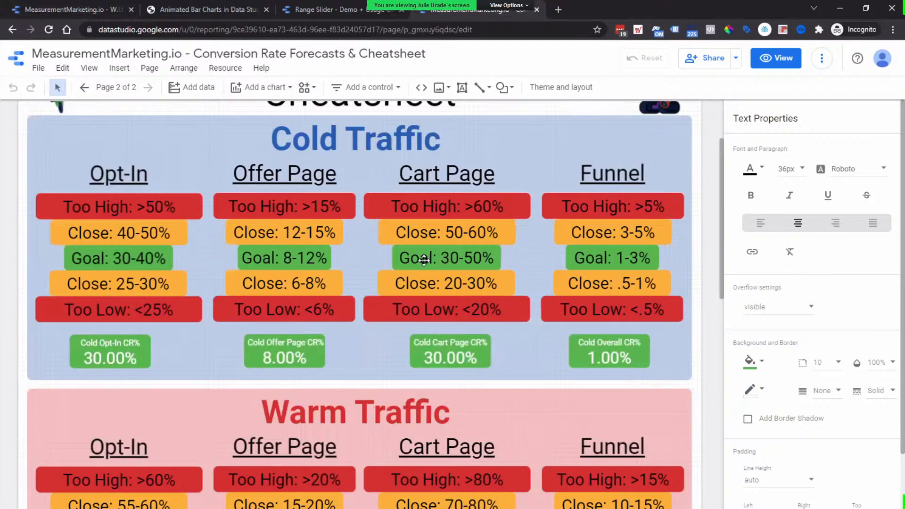
pyautogui.click(604, 261)
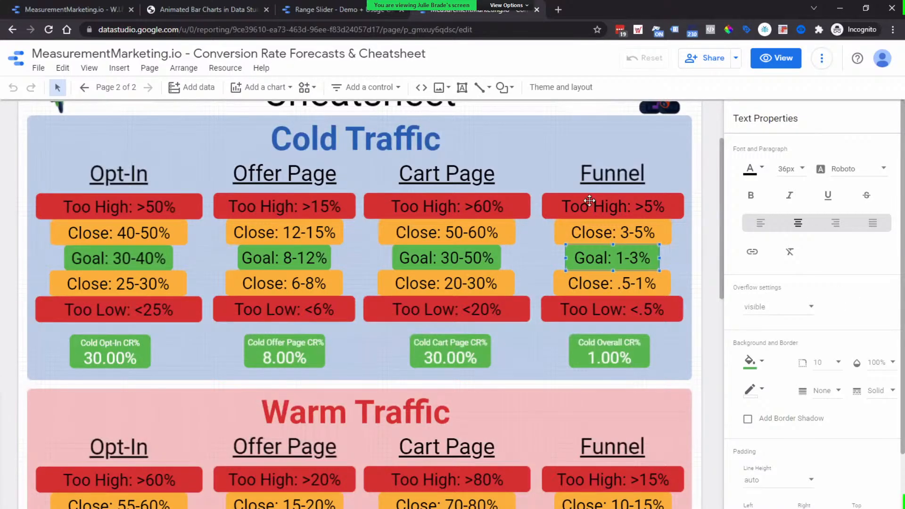
pyautogui.scroll(-2, 648, 235)
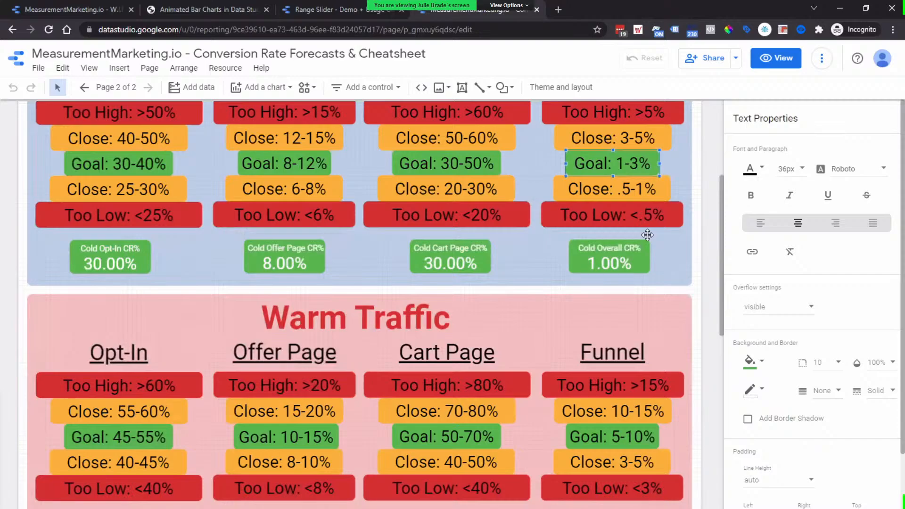
pyautogui.scroll(2, 718, 295)
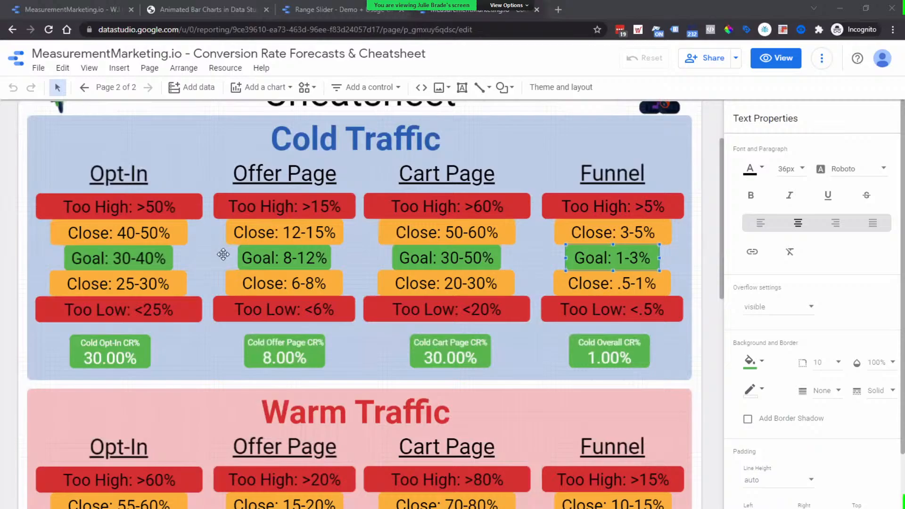
pyautogui.click(131, 255)
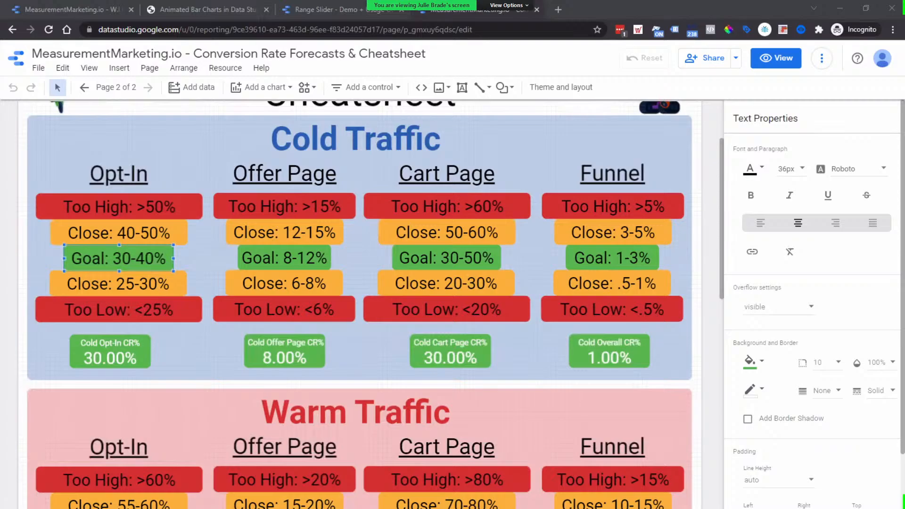
# Switch to the MeasurementMarketing.io website and open the page for The Toolbox membership.
pyautogui.moveTo(612, 0); pyautogui.dragTo(610, 50)
pyautogui.click(794, 40)
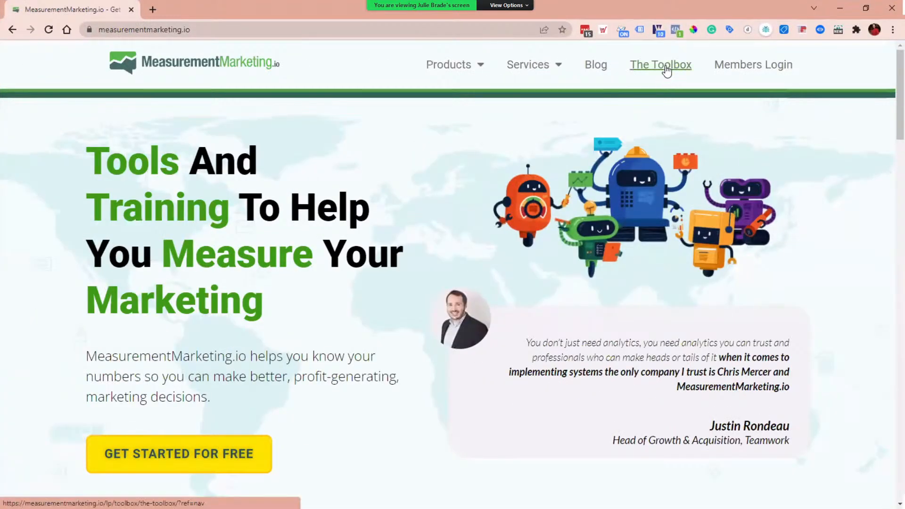
pyautogui.click(667, 68)
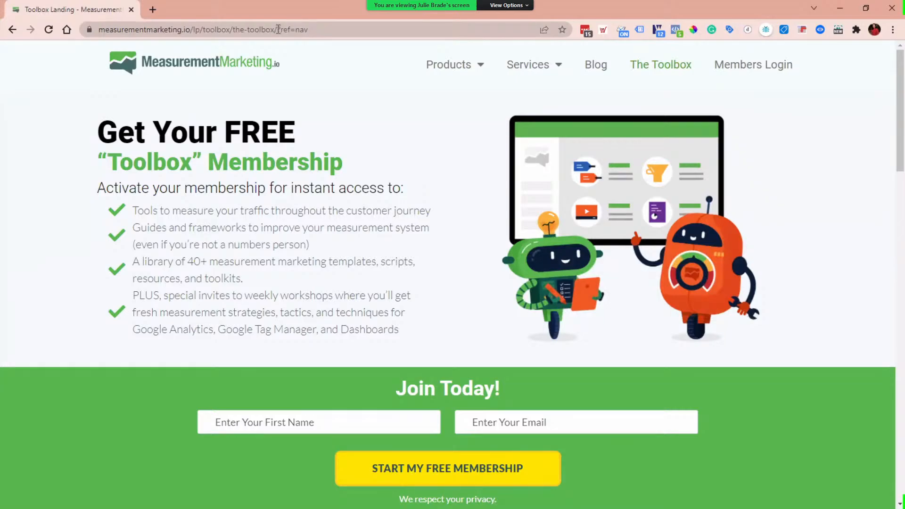
# Highlight the Toolbox page's web address up to the ref parameter and move that browser window aside to uncover the cheatsheet report.
pyautogui.moveTo(278, 29); pyautogui.dragTo(71, 35)
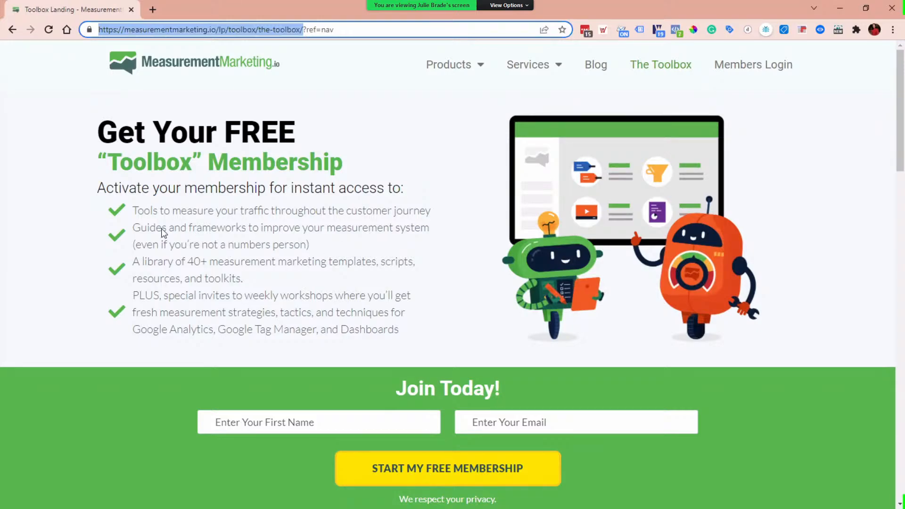
pyautogui.scroll(-2, 170, 234)
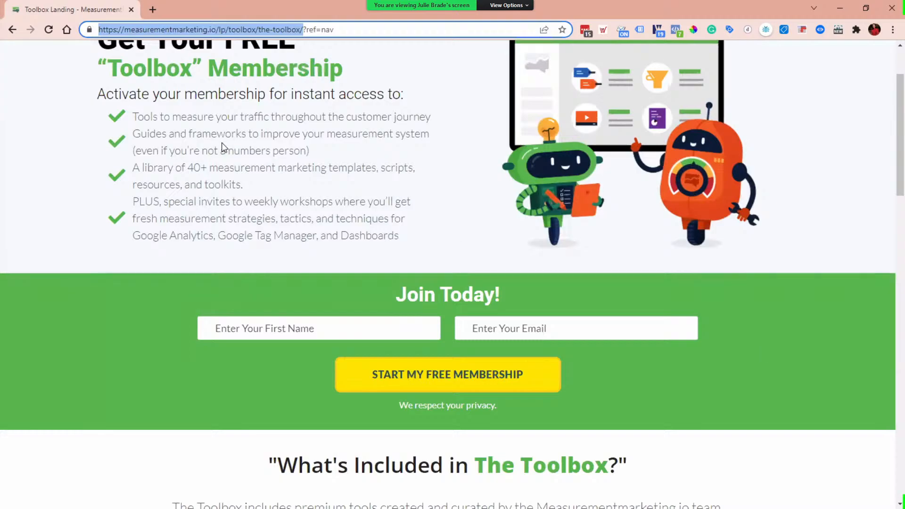
pyautogui.doubleClick(332, 1)
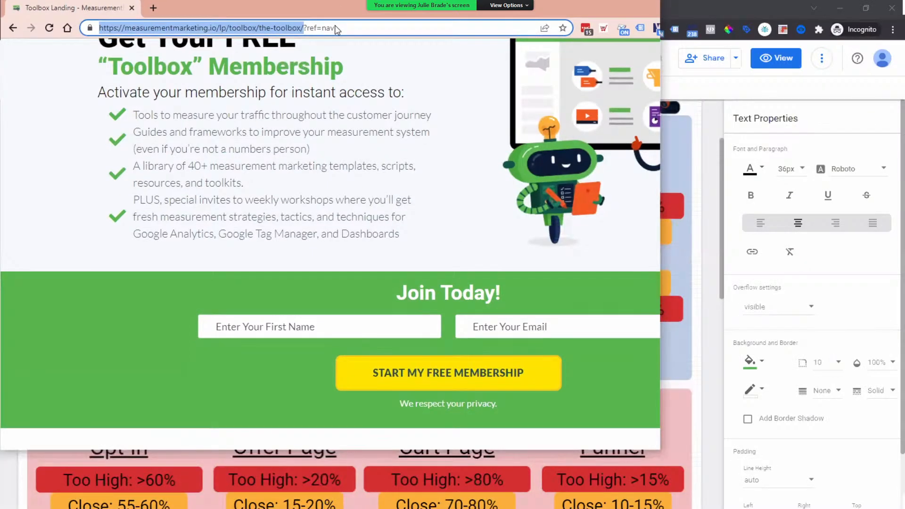
pyautogui.moveTo(335, 14); pyautogui.dragTo(904, 94)
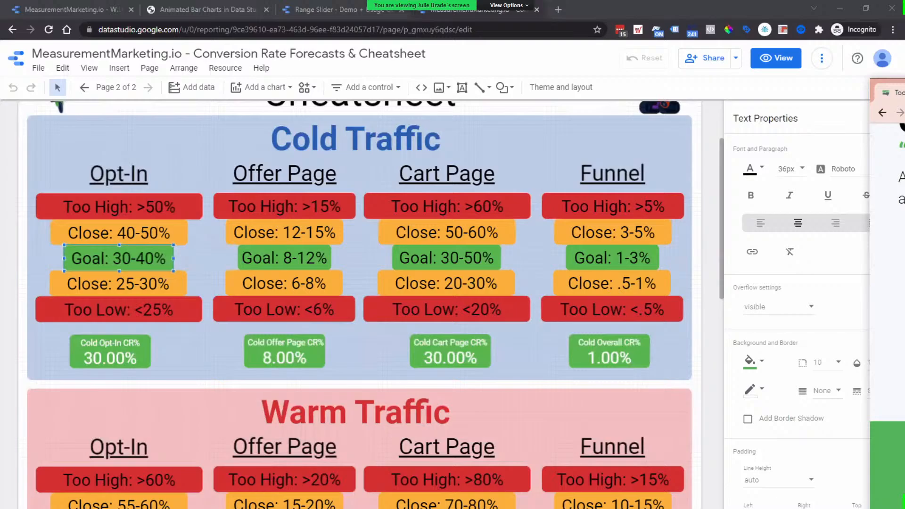
# Review the Cold Traffic and Warm Traffic benchmarks and locate the report's Make a copy option without making a copy.
pyautogui.scroll(-1, 215, 307)
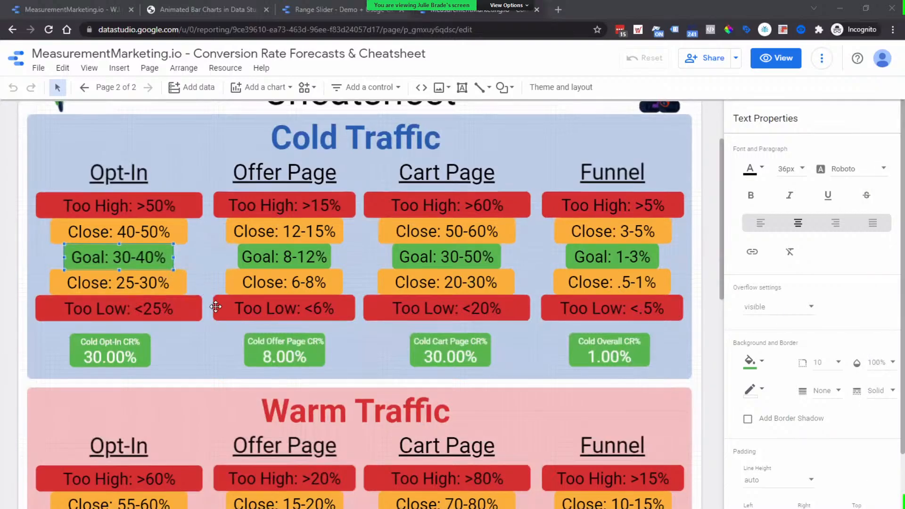
pyautogui.scroll(-2, 215, 307)
pyautogui.scroll(4, 211, 323)
pyautogui.scroll(-3, 211, 323)
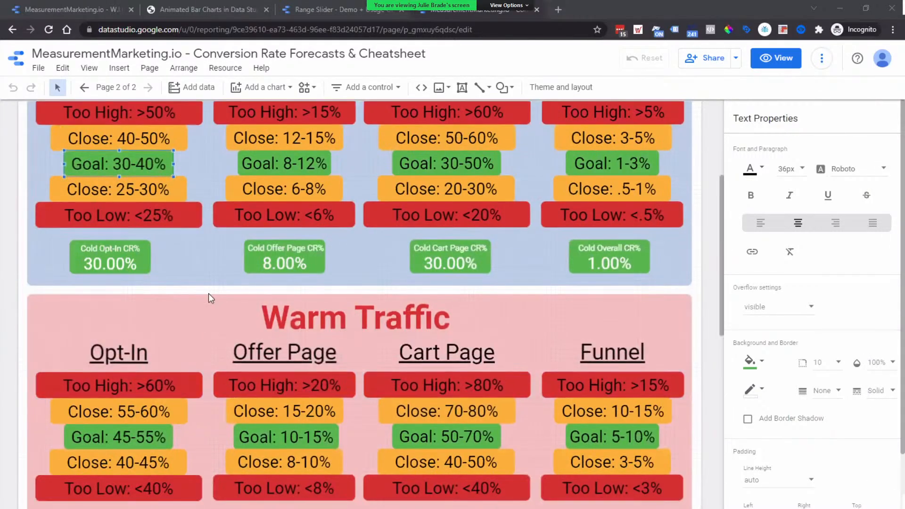
pyautogui.scroll(2, 208, 297)
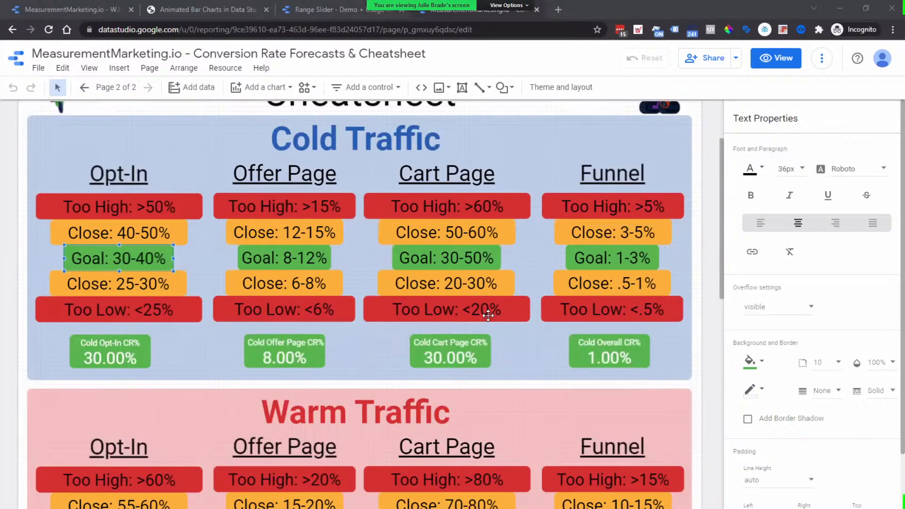
pyautogui.scroll(2, 525, 330)
pyautogui.scroll(-1, 526, 335)
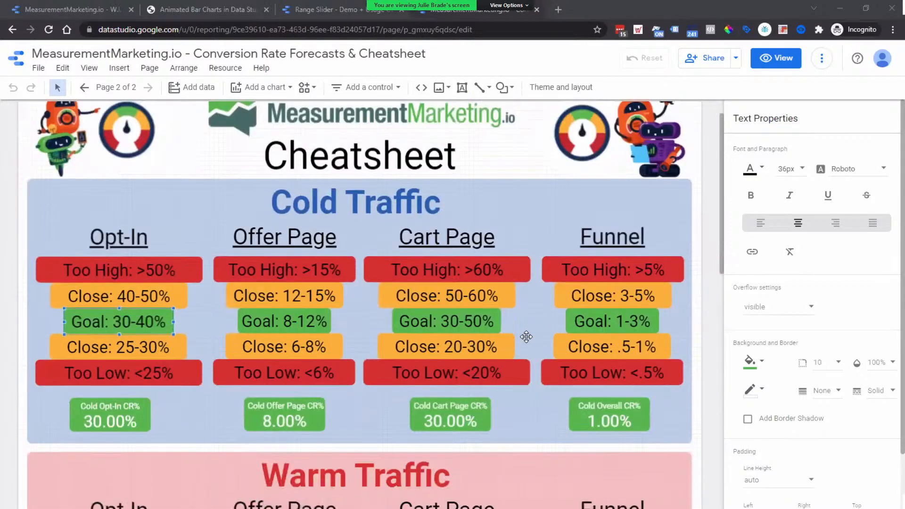
pyautogui.scroll(-1, 526, 336)
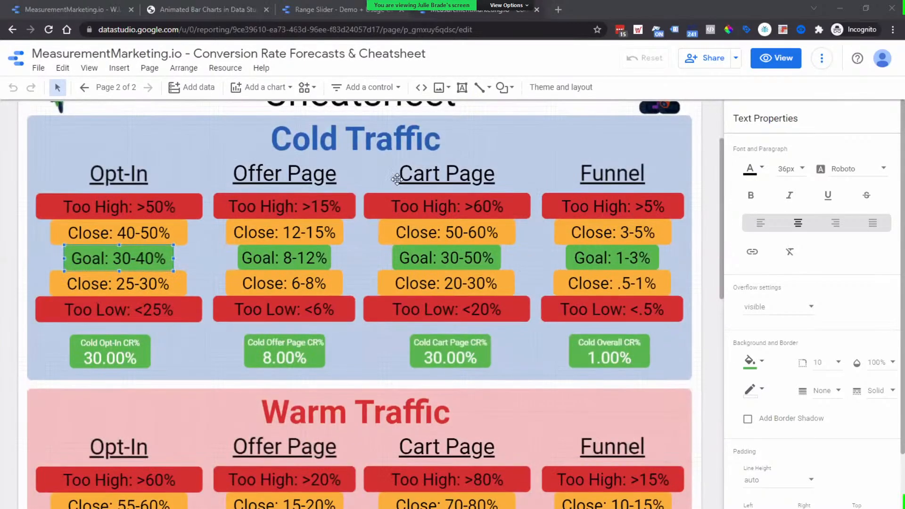
pyautogui.click(823, 61)
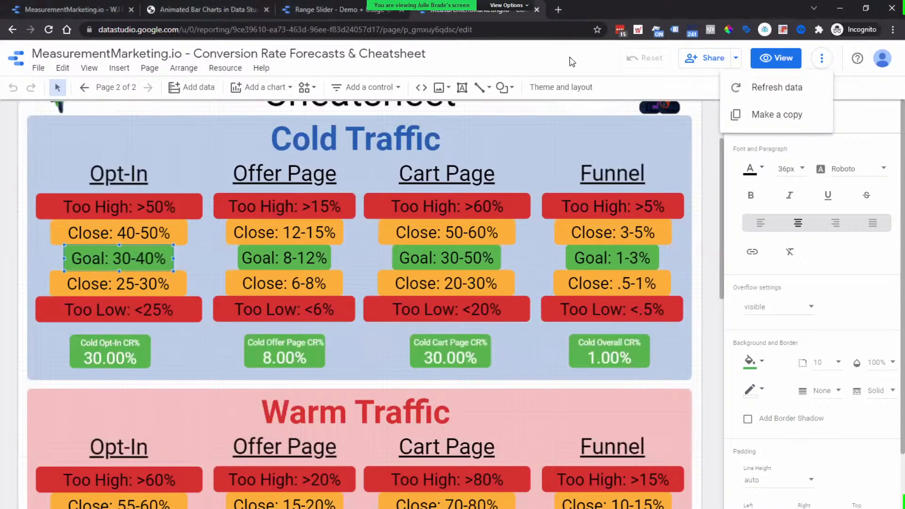
pyautogui.click(580, 89)
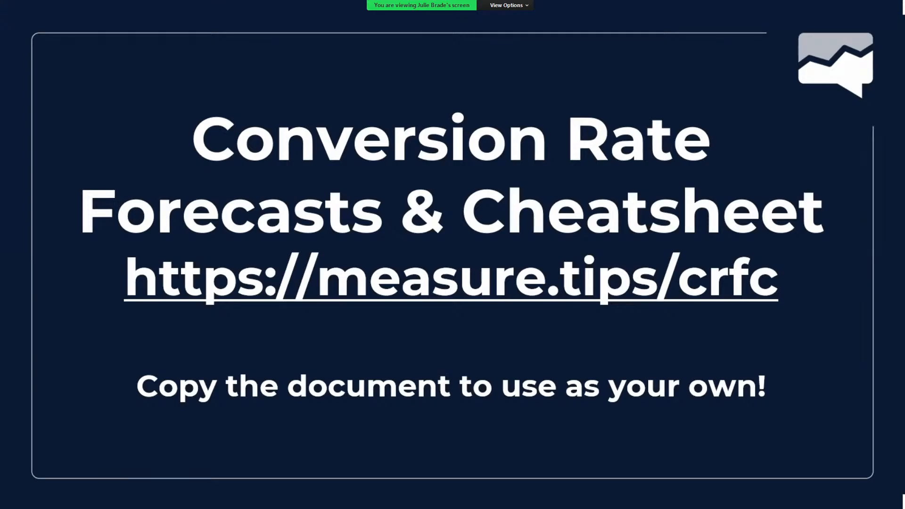
# Switch from the slide to the cheatsheet report and inspect the Cold Opt-In CR% scorecard's conditional format rules.
pyautogui.hotkey('alt', 'Tab')
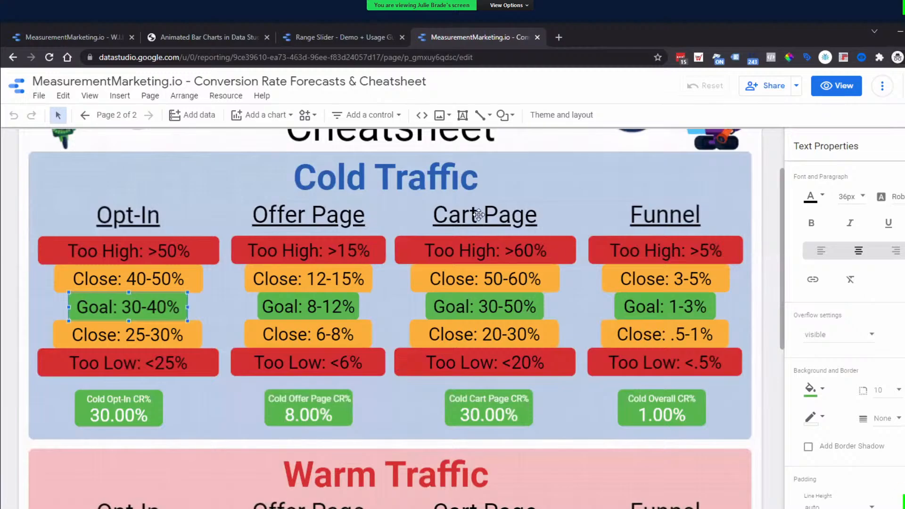
pyautogui.scroll(-4, 468, 253)
pyautogui.scroll(4, 374, 290)
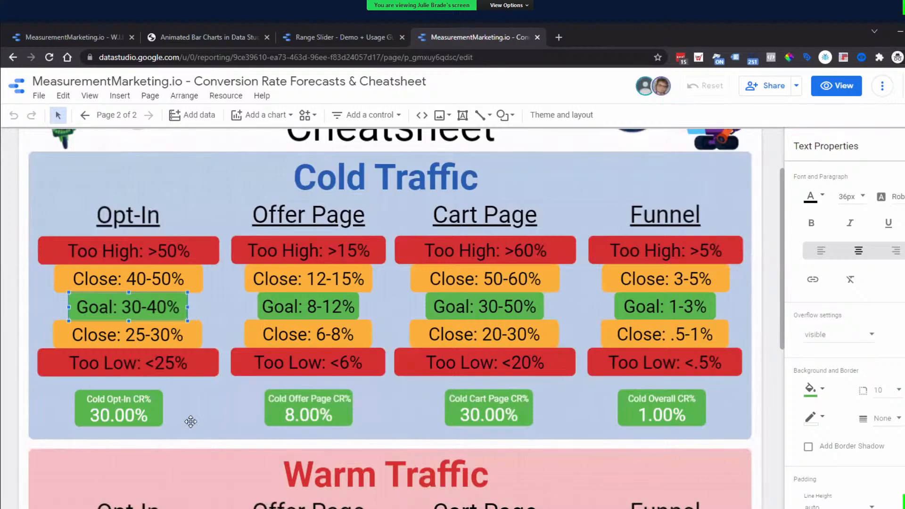
pyautogui.click(125, 420)
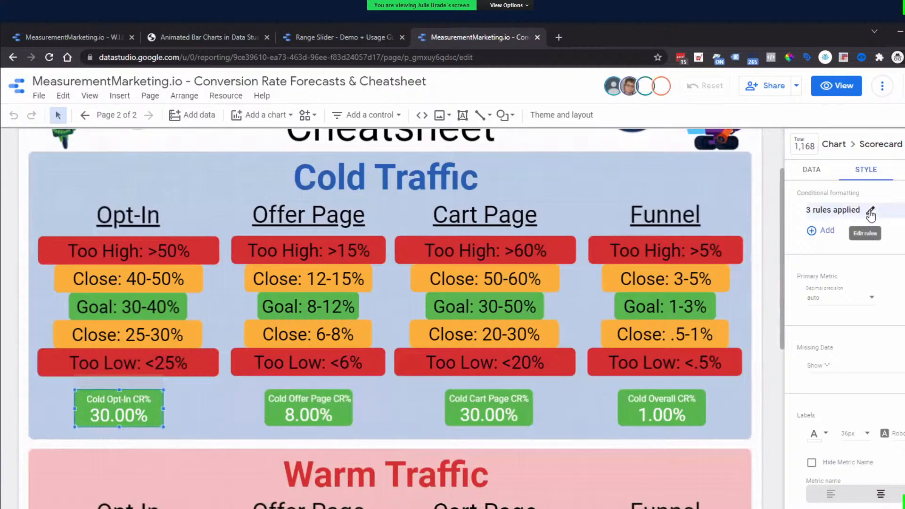
pyautogui.click(870, 212)
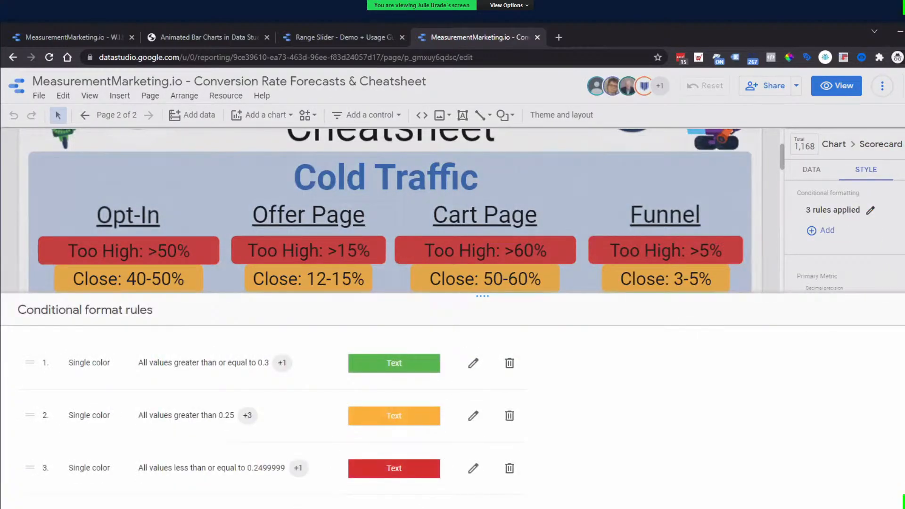
pyautogui.click(904, 310)
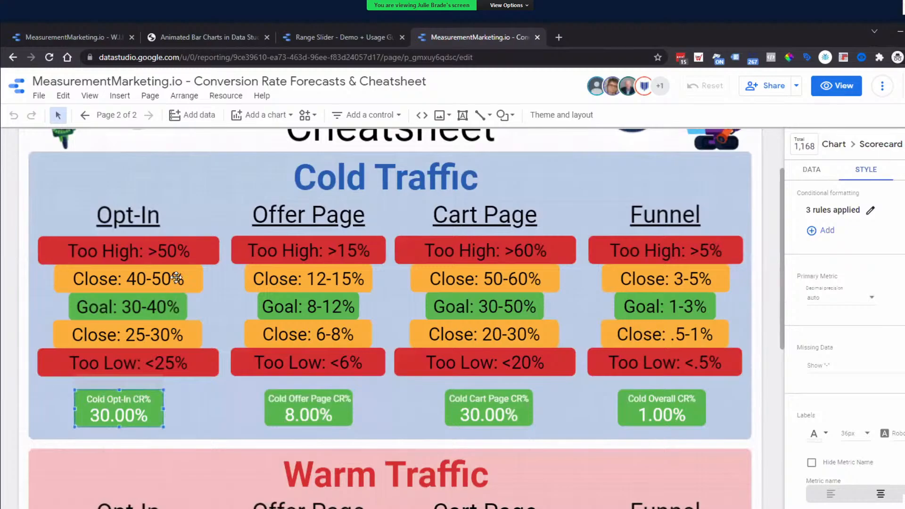
# Compare the Warm Traffic scorecards with the Cold Traffic ones and select the Warm Opt-In CR% scorecard.
pyautogui.scroll(-3, 443, 301)
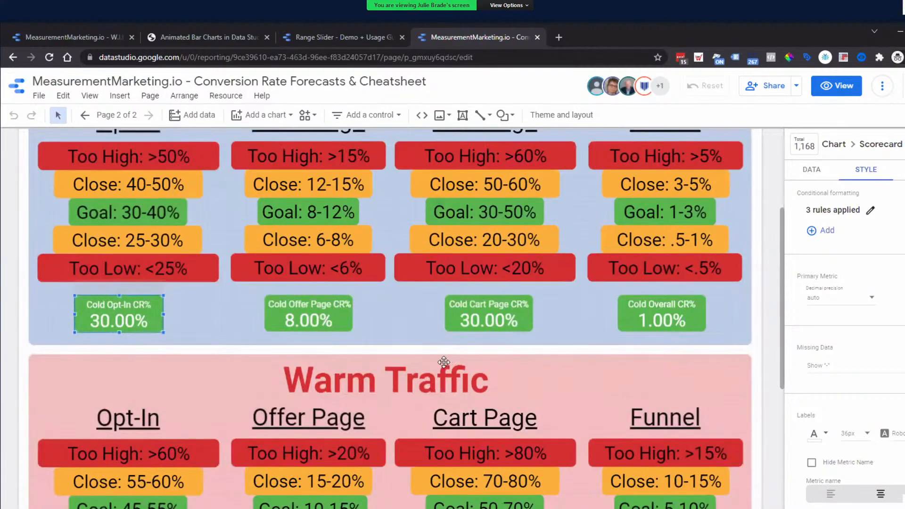
pyautogui.scroll(-3, 265, 360)
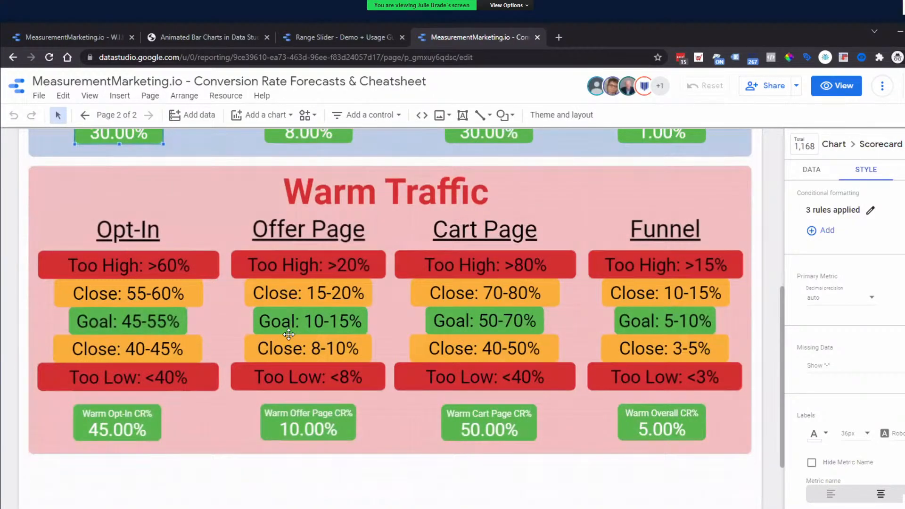
pyautogui.scroll(-4, 570, 377)
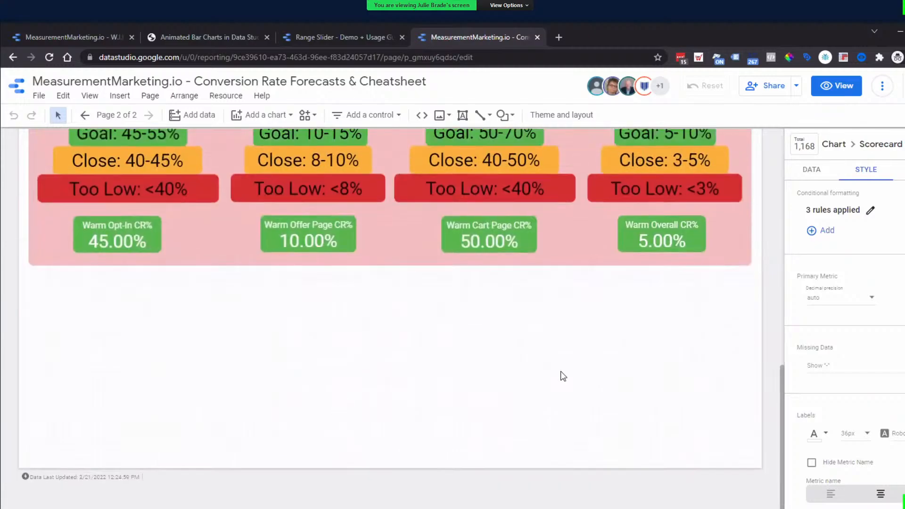
pyautogui.scroll(6, 437, 428)
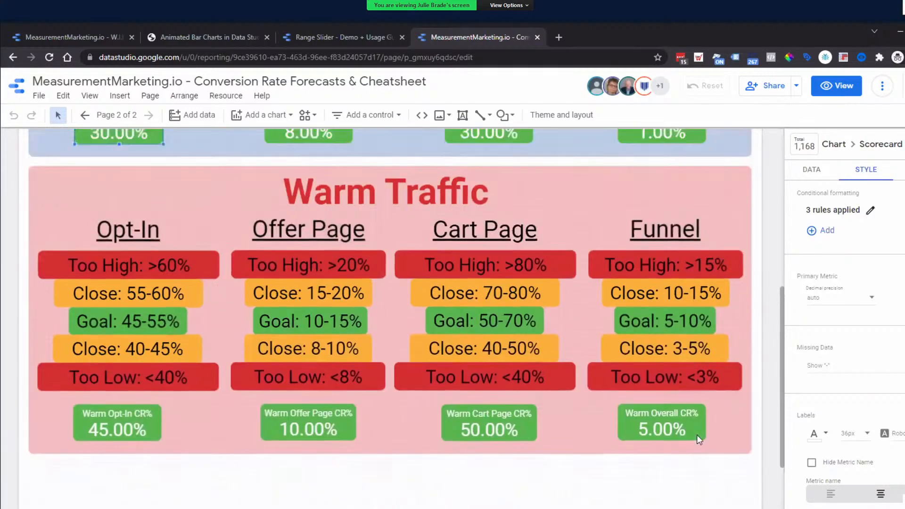
pyautogui.scroll(6, 691, 436)
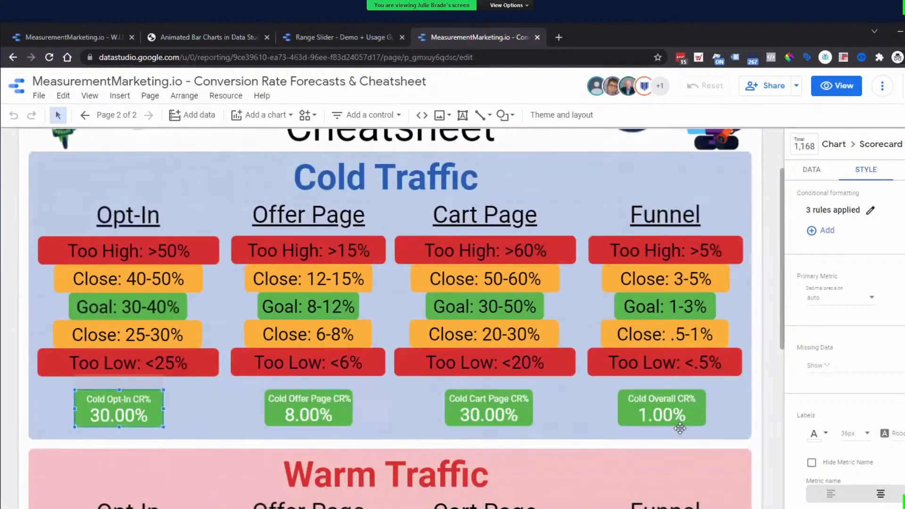
pyautogui.scroll(-8, 675, 410)
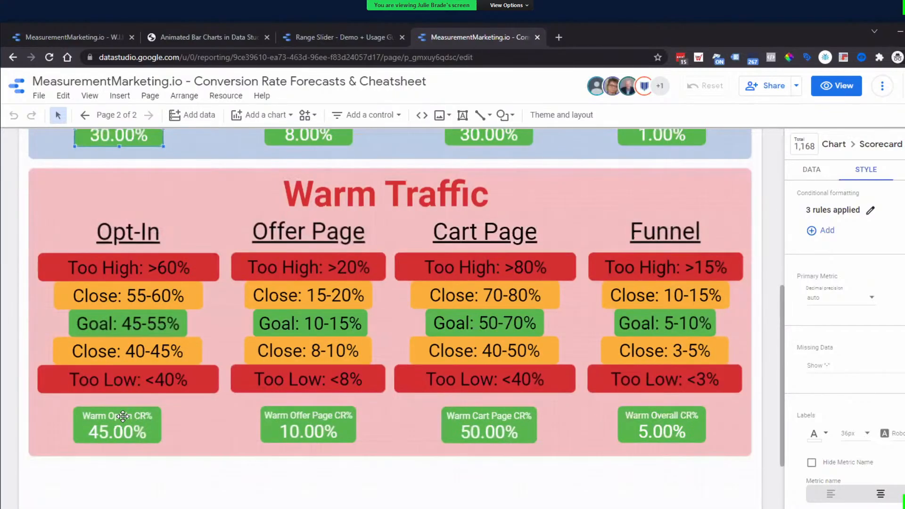
pyautogui.click(123, 416)
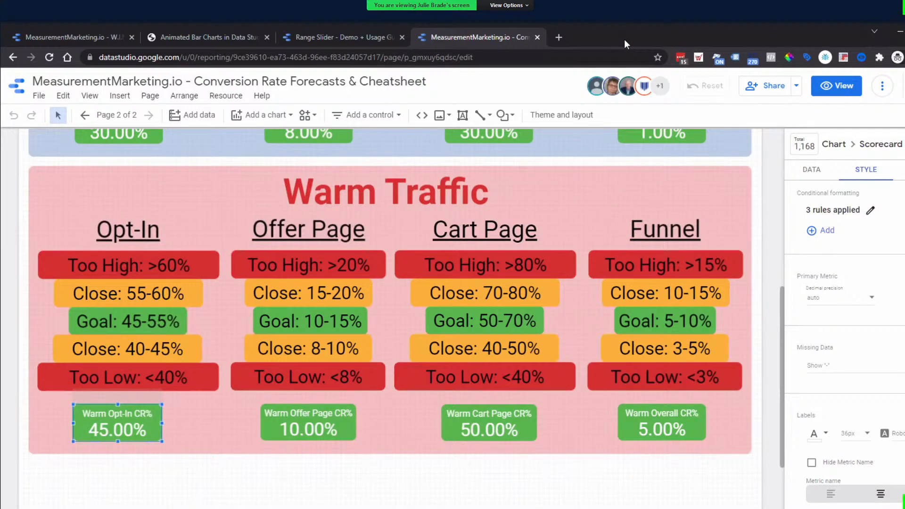
# Return to the Cold Traffic benchmarks and select the Offer Page goal to examine it.
pyautogui.scroll(6, 505, 319)
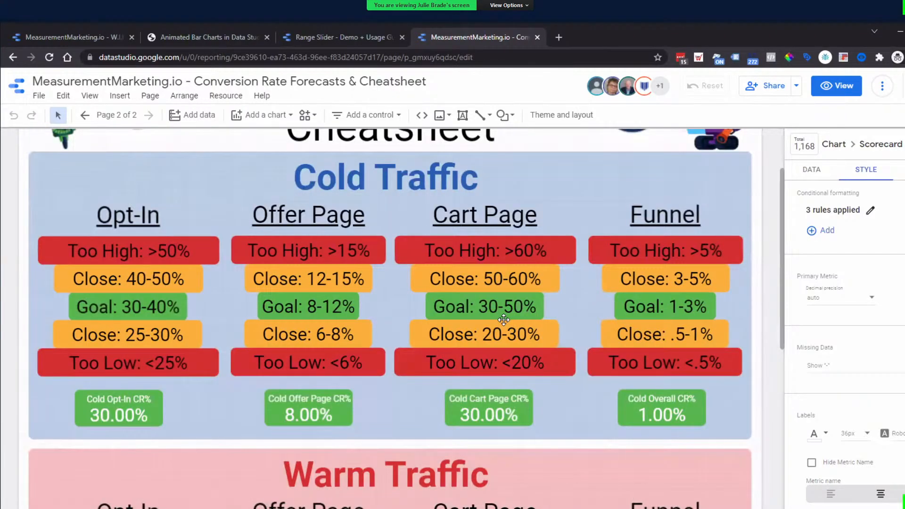
pyautogui.scroll(2, 504, 320)
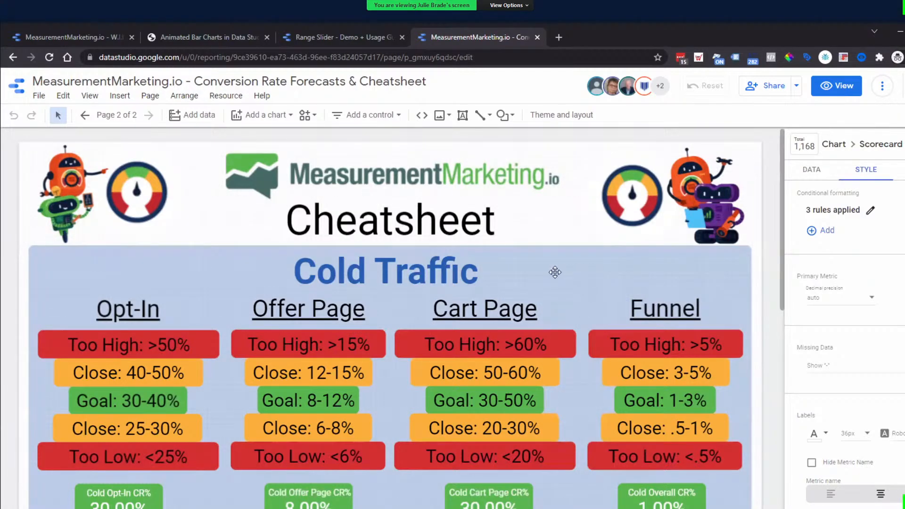
pyautogui.scroll(-2, 556, 273)
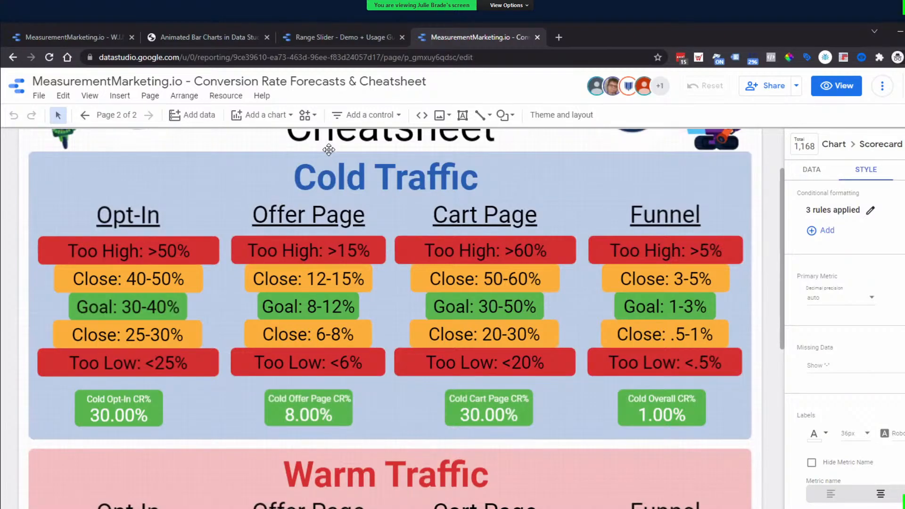
pyautogui.click(283, 307)
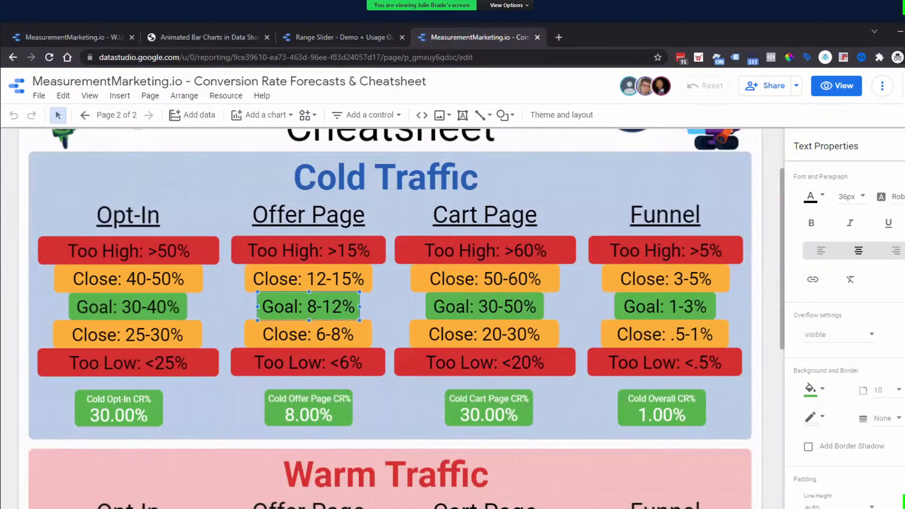
pyautogui.moveTo(904, 252); pyautogui.dragTo(902, 253)
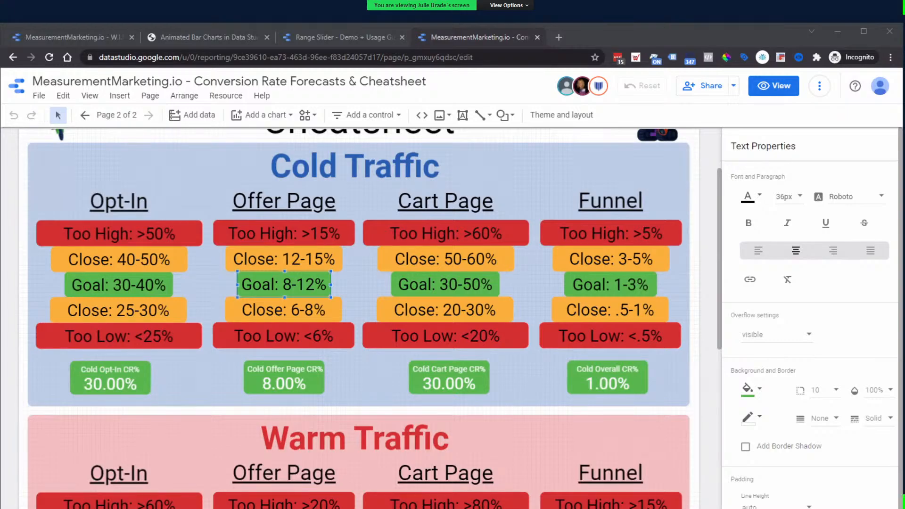
# Minimize the report to return to the presentation and advance past the Q & A slide to the Thanks for Watching slide.
pyautogui.click(838, 31)
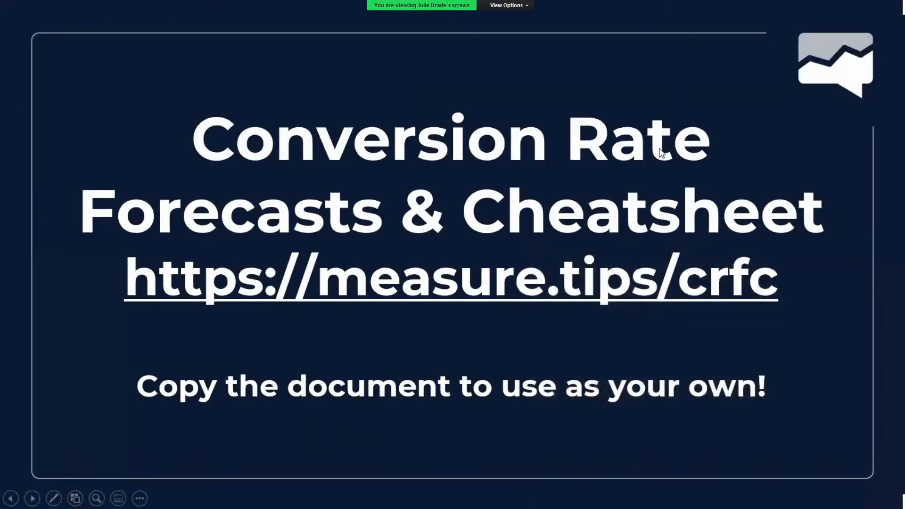
pyautogui.click(663, 148)
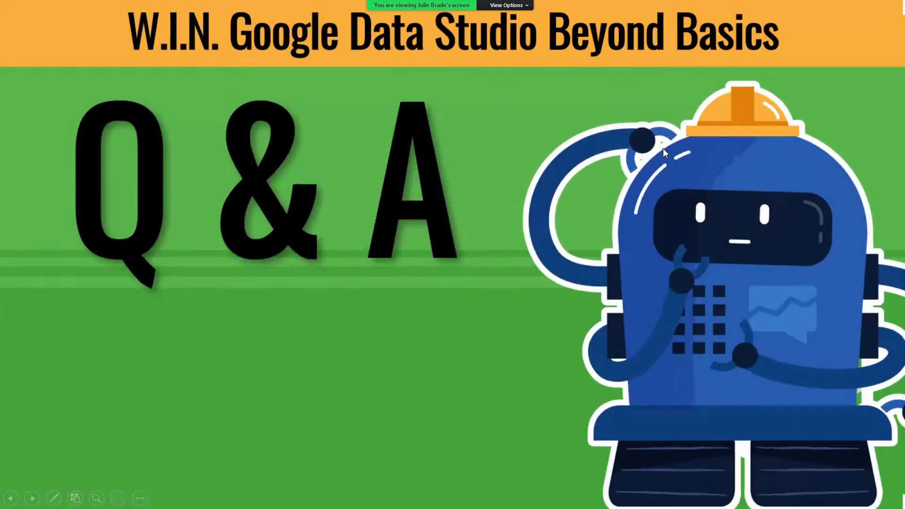
pyautogui.click(661, 161)
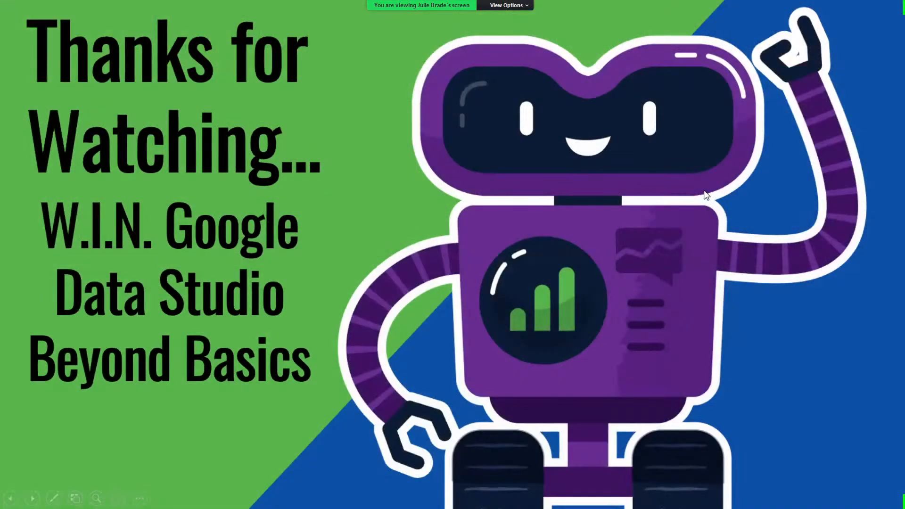